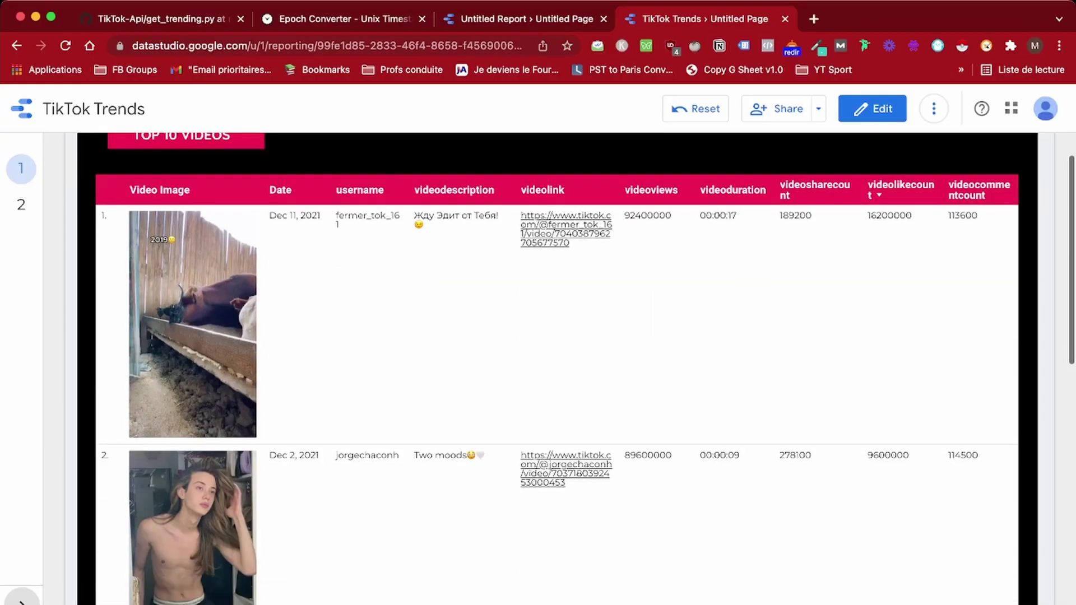
Scroll the trending videos table, then switch to report page 2 and review the Top 10 Users table
scroll(561, 370, down, 2)
scroll(560, 370, down, 15)
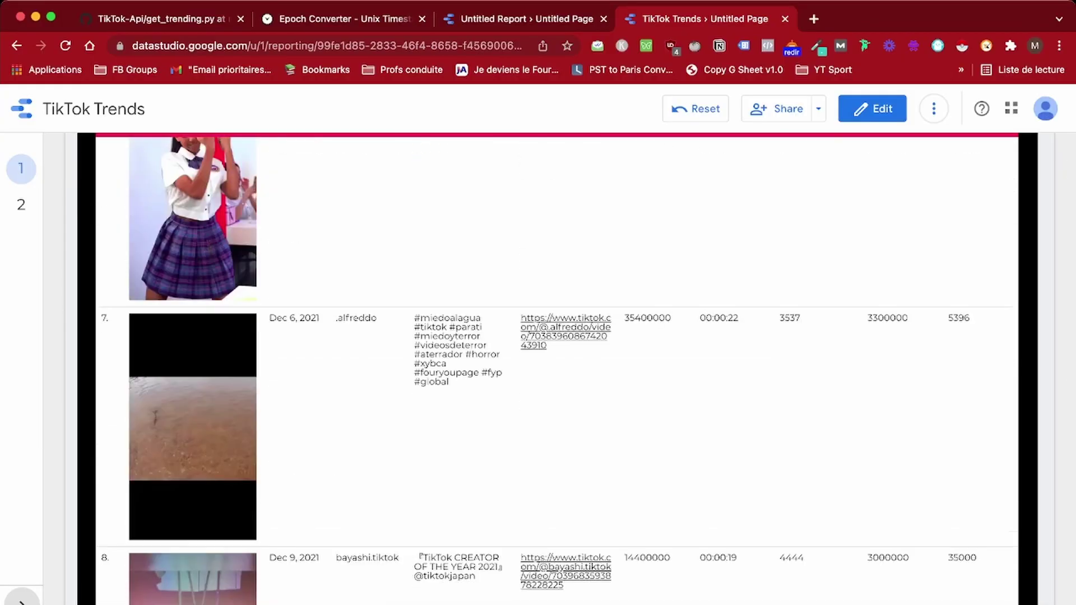
scroll(560, 370, up, 20)
scroll(560, 370, up, 10)
click(21, 204)
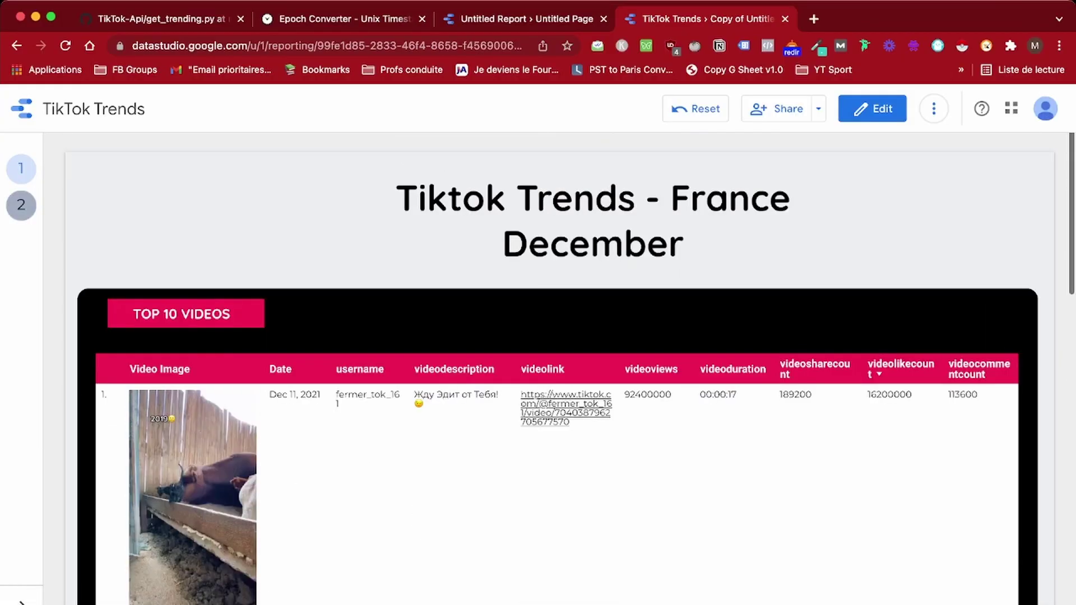
scroll(560, 370, down, 10)
scroll(555, 370, down, 6)
scroll(555, 370, up, 15)
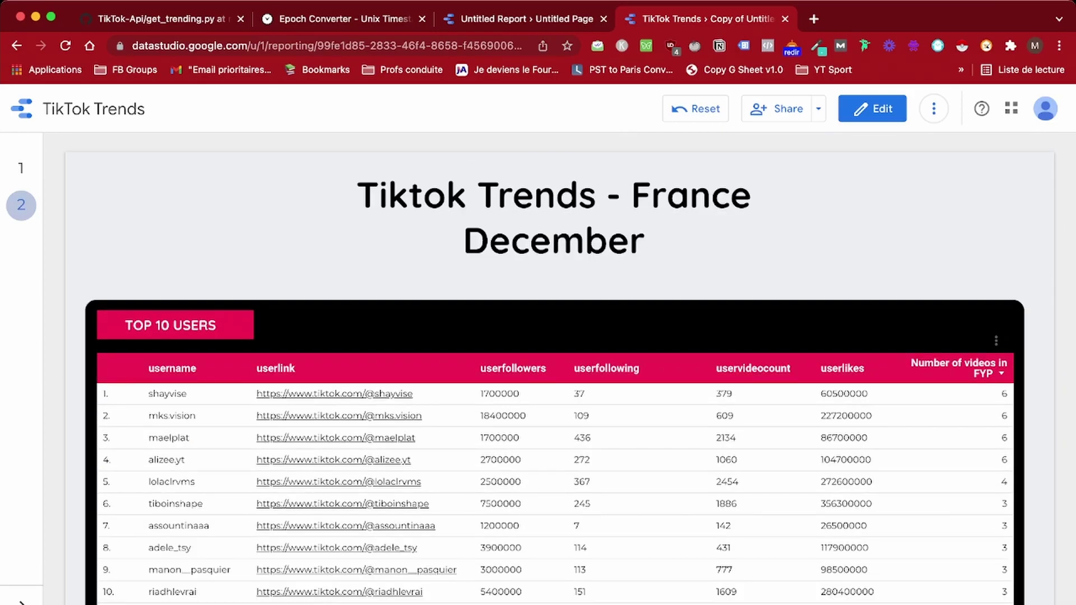
Switch to VS Code showing the empty tiktoktrendsvideo.py file
key(ctrl+Left)
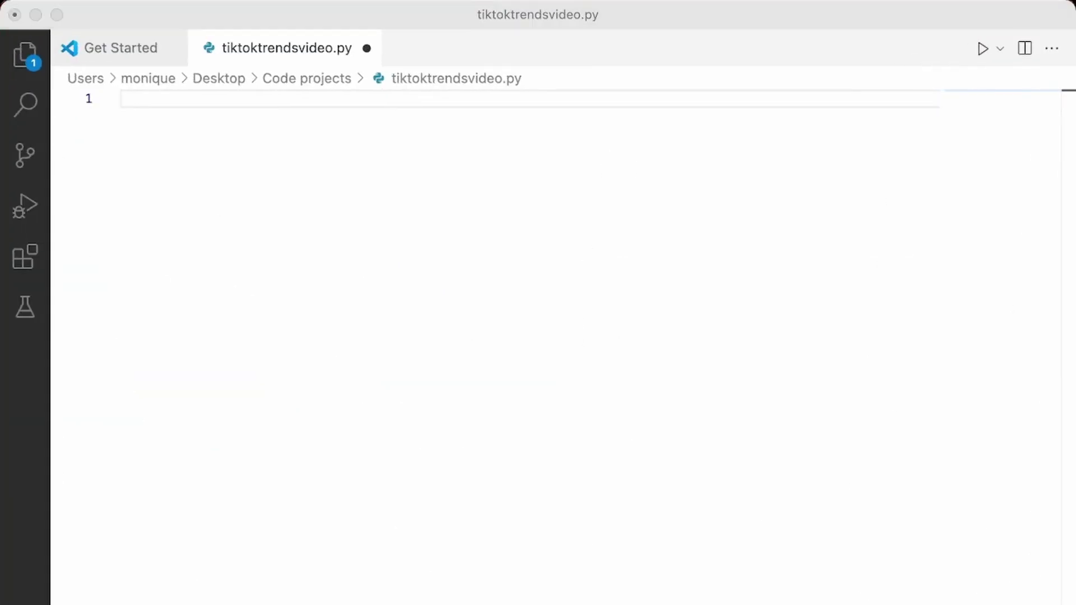
Paste the TikTokApi trending example and add a verifyFp token assignment below the import
text(from TikTokApi import TikTokApi  # Starts TikTokApi api = TikTokApi.get_instance()  # The Number of trending TikToks you want to be displayed results = 10  # Returns a list of dictionaries of the trending object trending = api.by_trending(results)  # Loops over every tiktok for tiktok in trending:     # Prints the text of the tiktok     print(tiktok["desc"])  print(len(trending)))
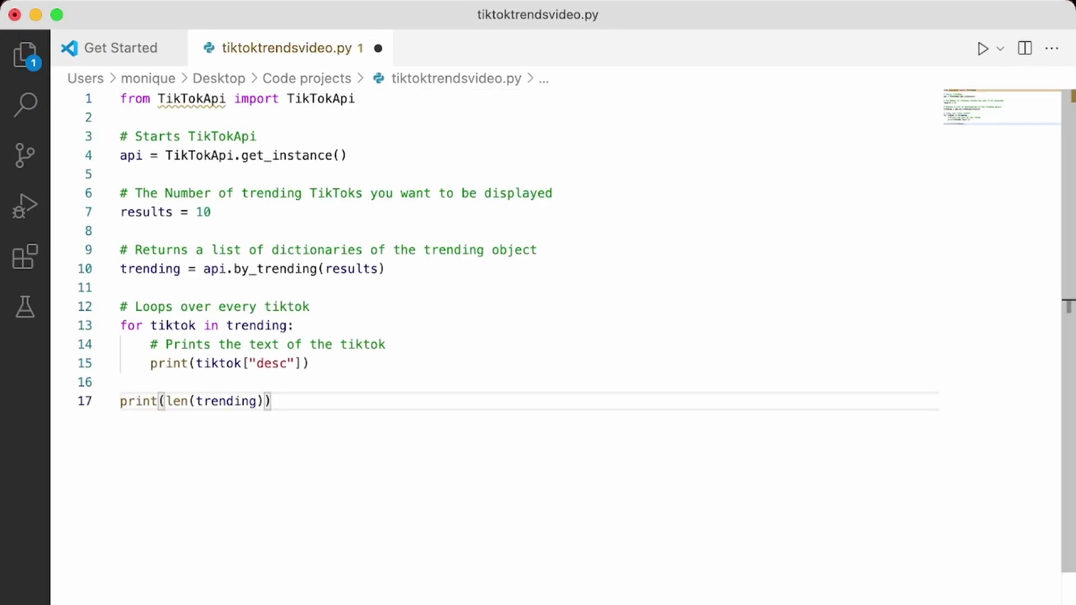
click(121, 117)
key(Return)
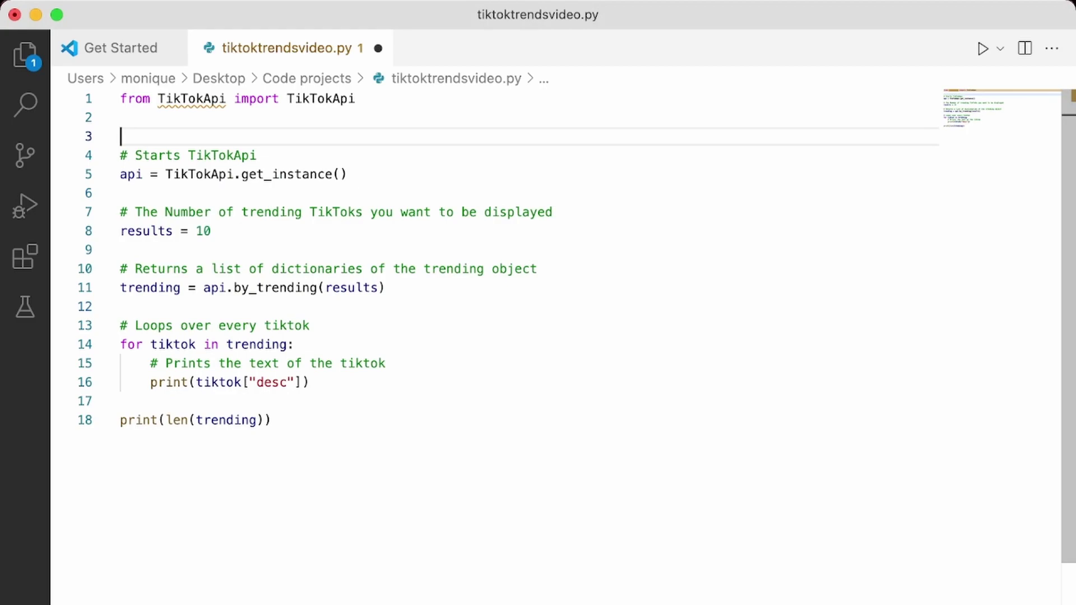
key(Return)
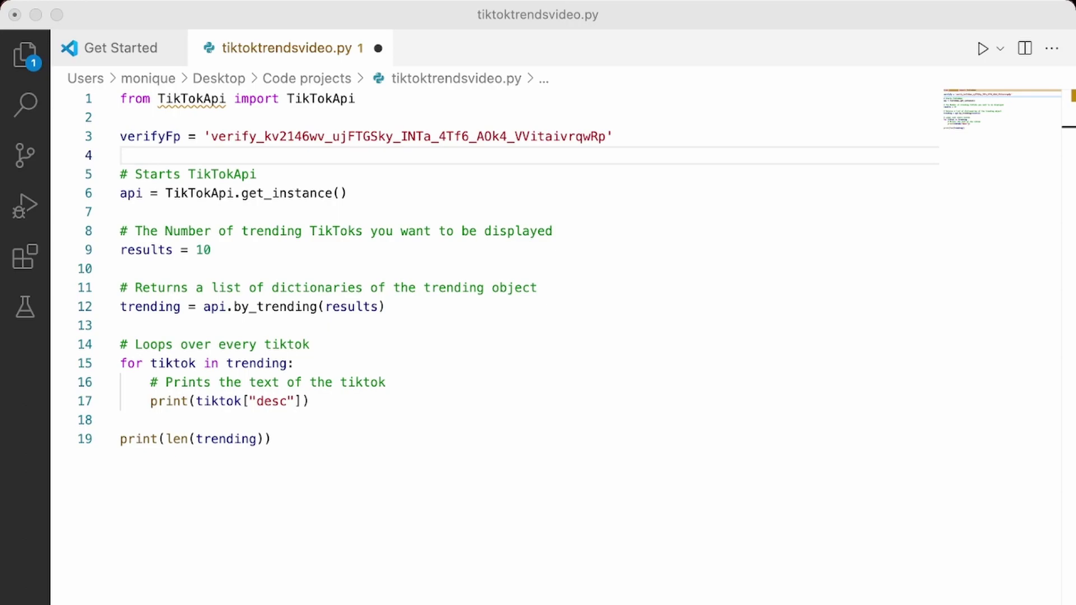
Pass custom_verifyFp=verifyFp into get_instance()
click(536, 287)
click(339, 192)
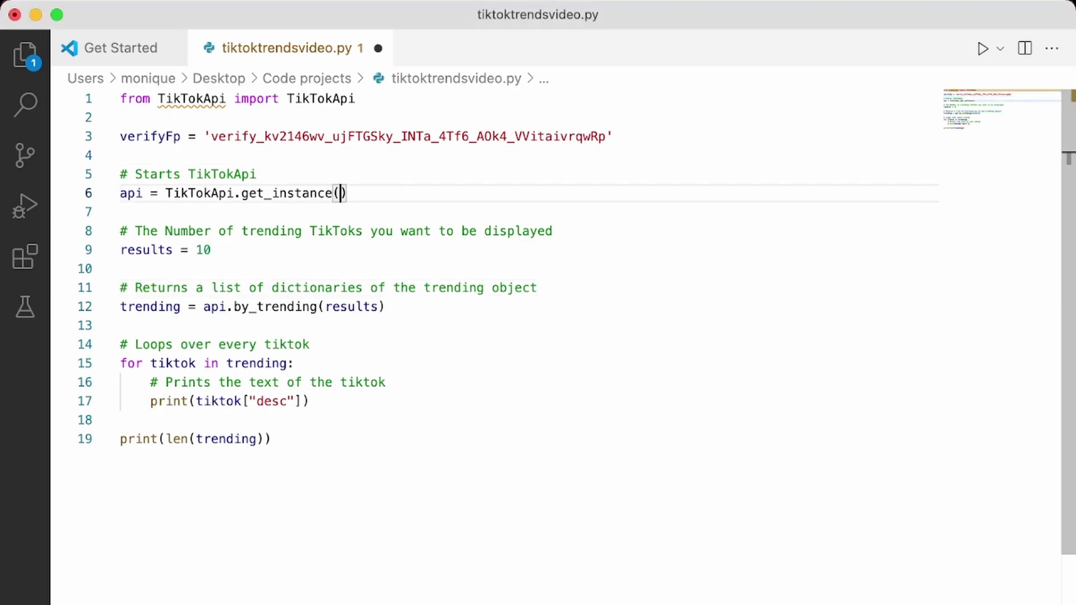
text(custom_verifyFp=verifyFp)
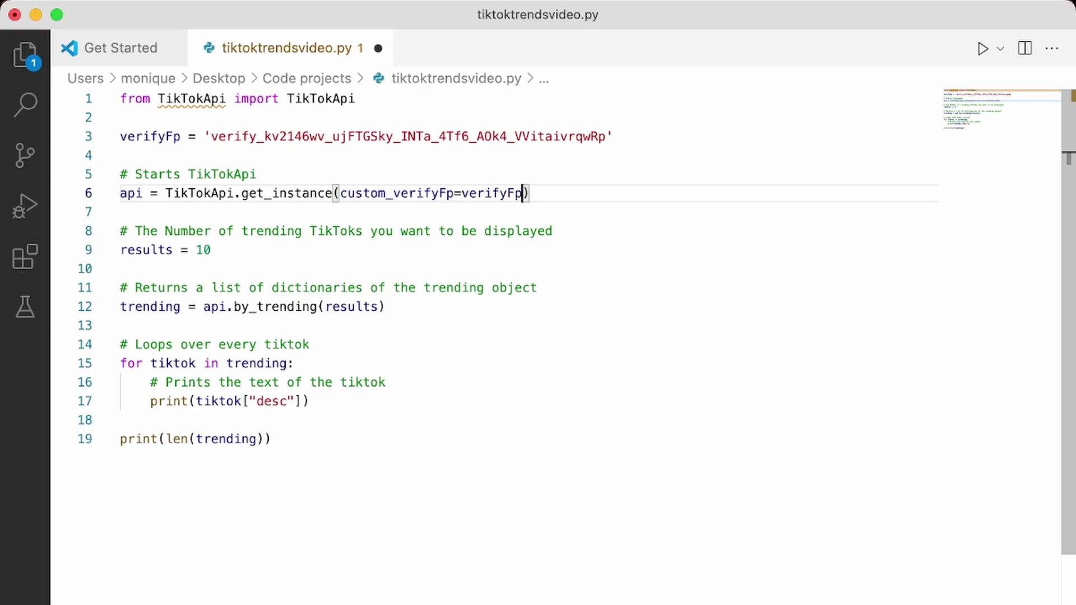
Rename the trending variable to tiktoks and select the loop and print lines 14–19
double_click(150, 306)
text(t)
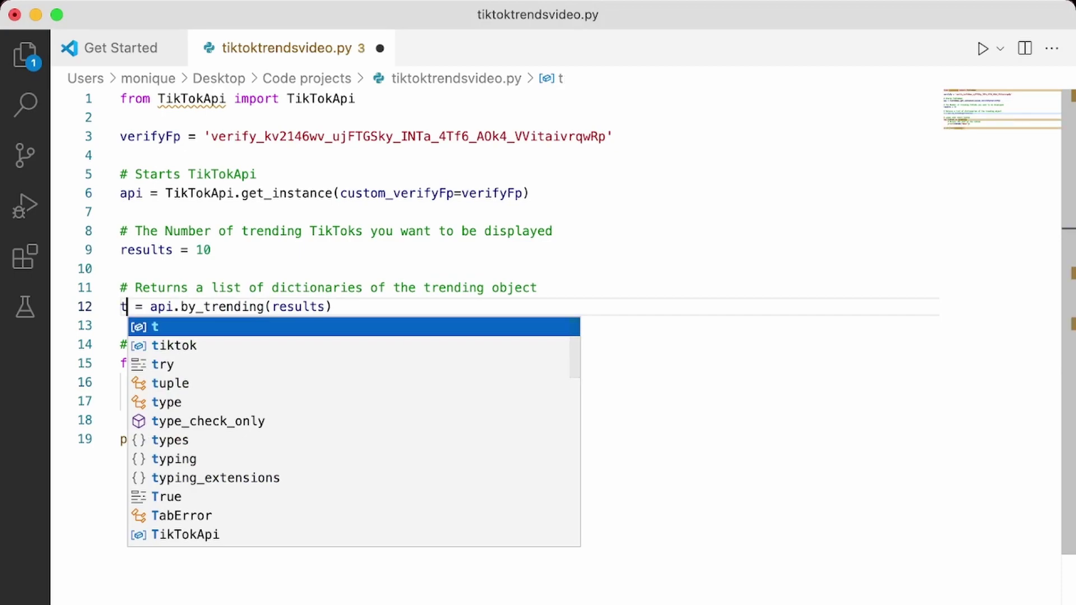
text(iktoks)
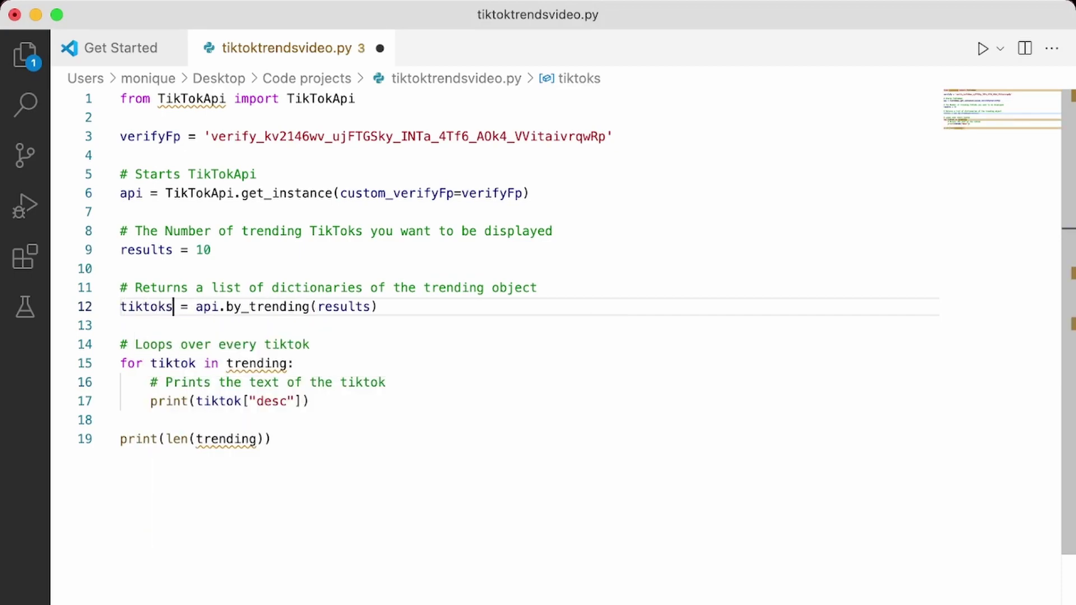
double_click(162, 287)
double_click(145, 307)
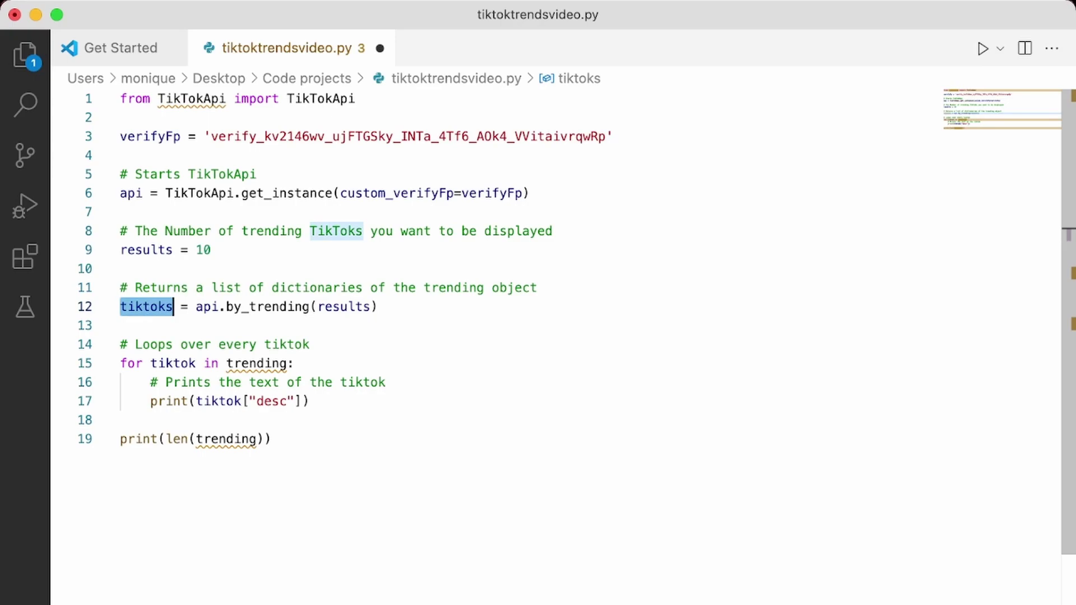
double_click(256, 363)
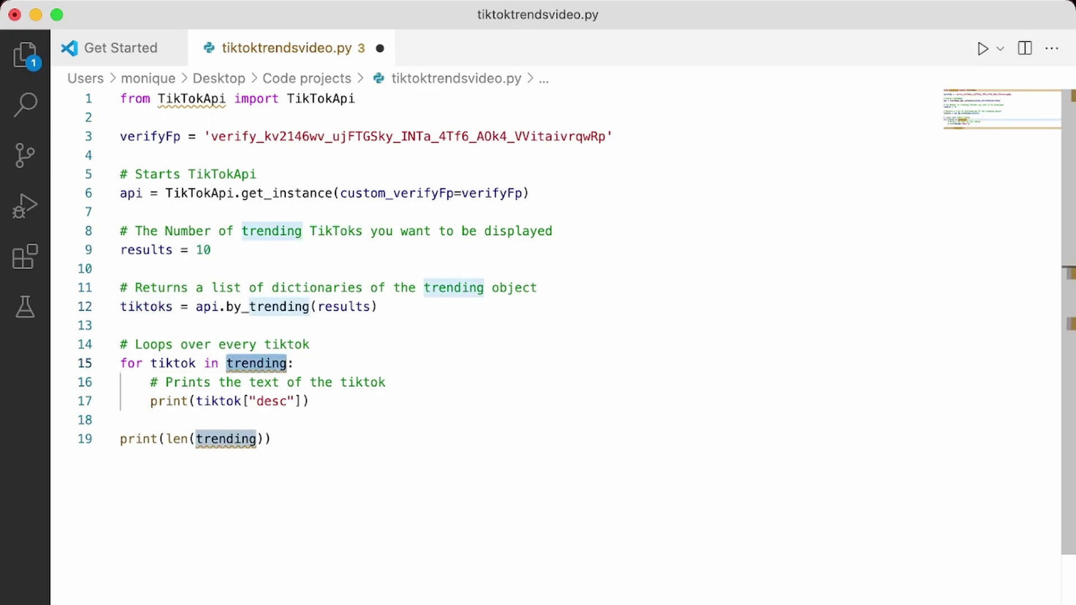
text(tiktoks)
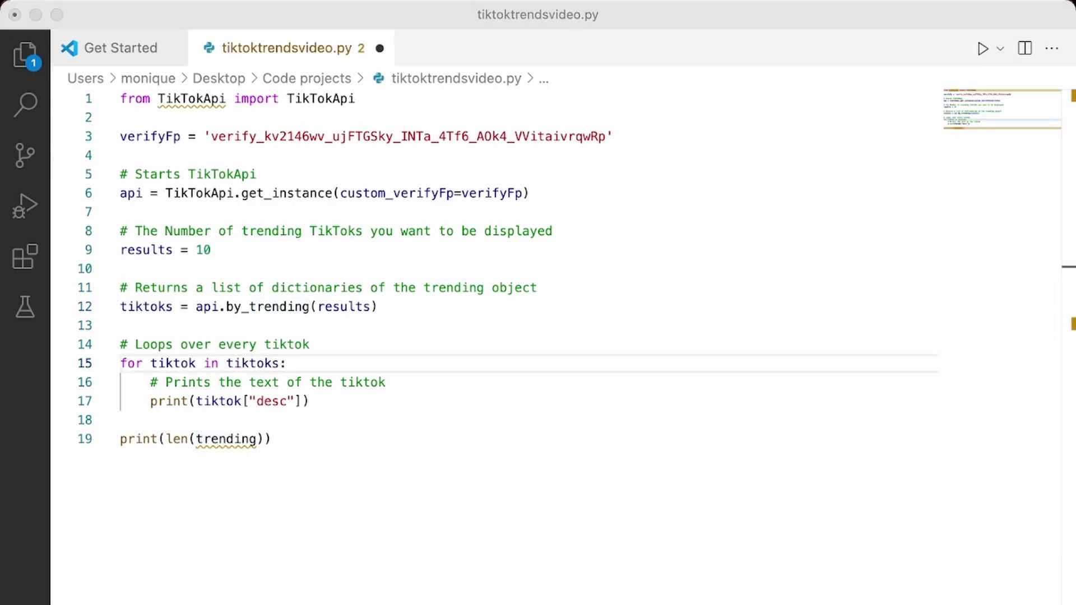
click(121, 420)
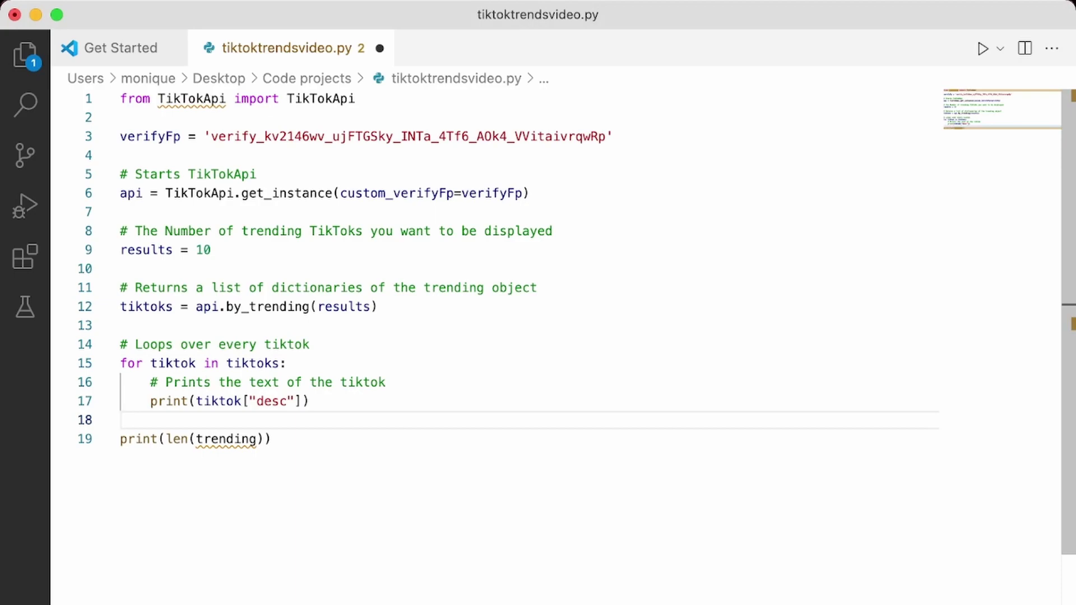
drag(271, 439, 120, 344)
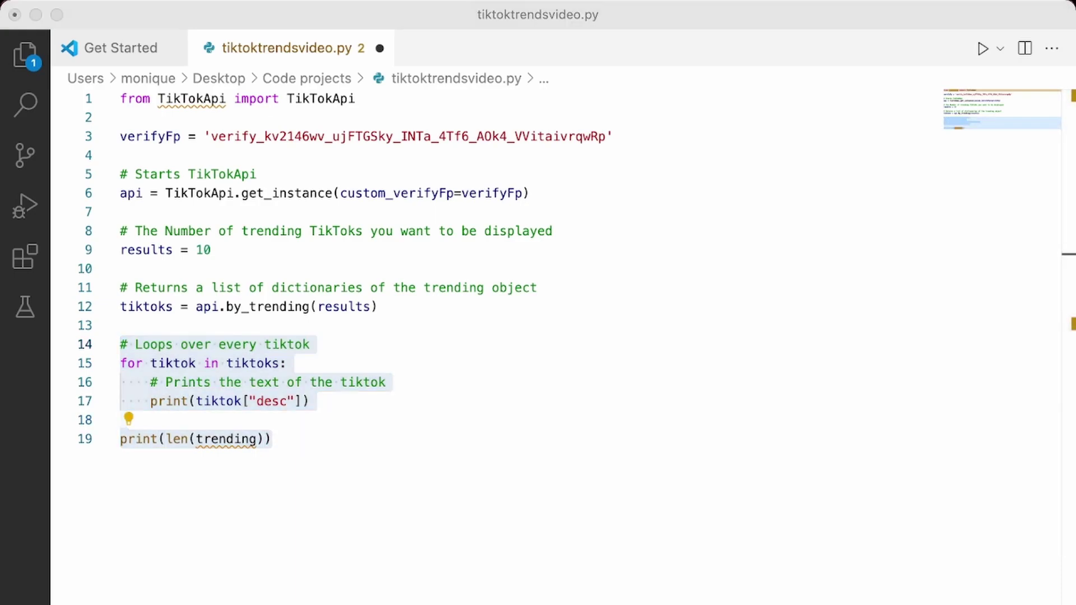
Delete the old for loop and print lines 14–19
click(286, 364)
drag(271, 439, 120, 344)
key(BackSpace)
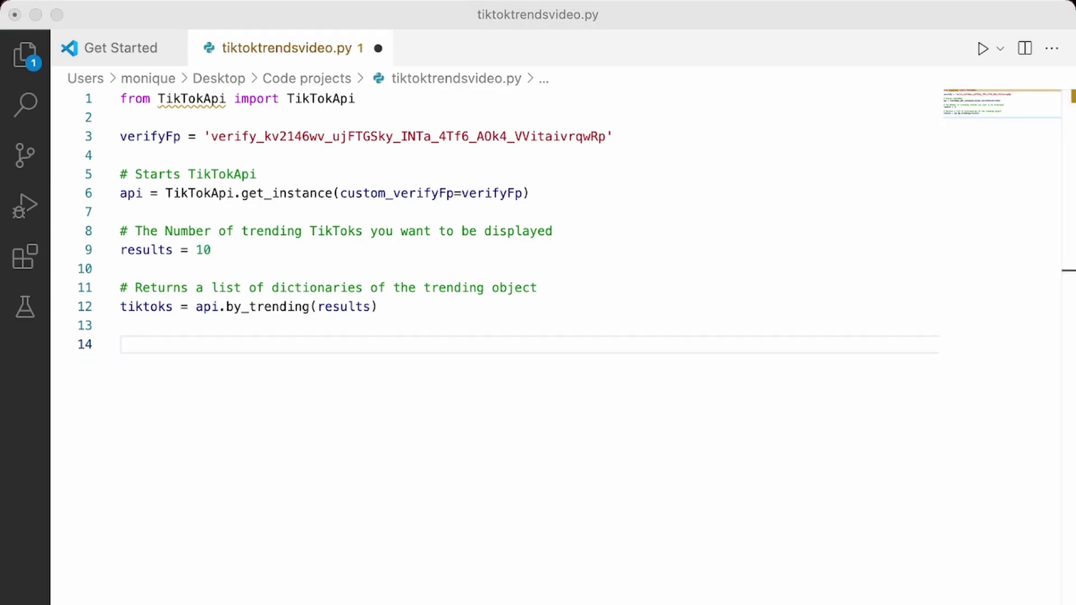
Add import pandas as pd and the DataFrame code writing results.csv, then save the script
click(529, 193)
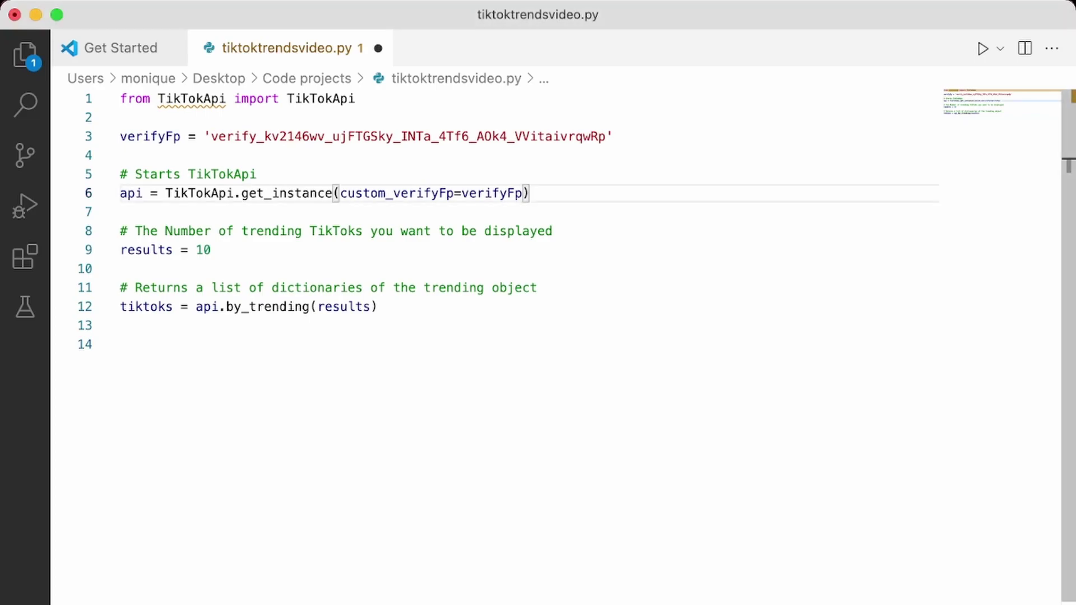
click(121, 117)
text(import pandas as pd)
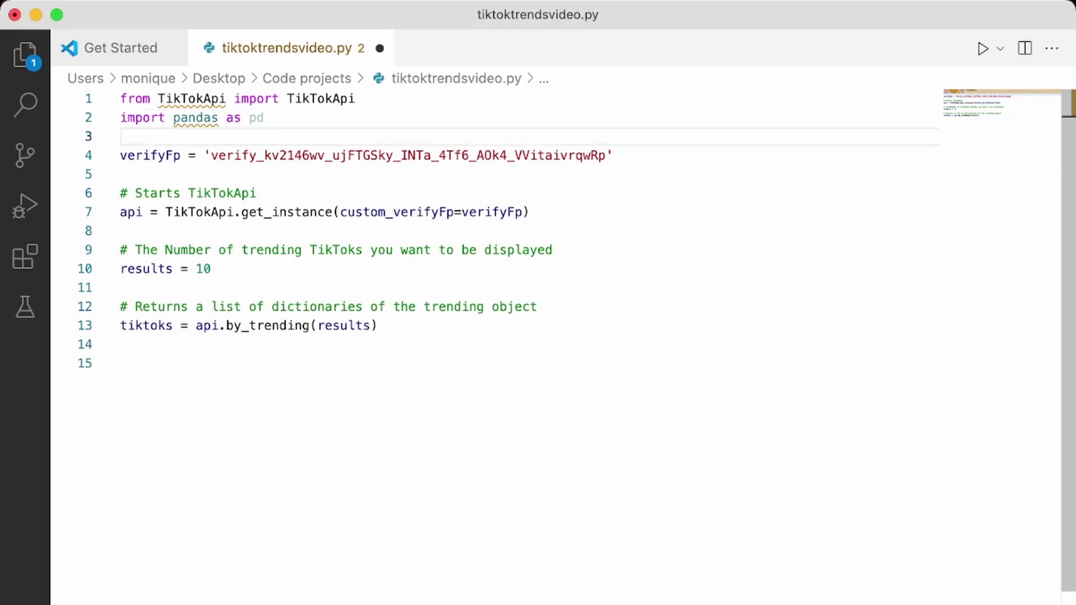
click(121, 363)
text(df = pd.DataFrame(tiktoks) df.to_csv('results.csv', index = False, header=True) print('saved to file'))
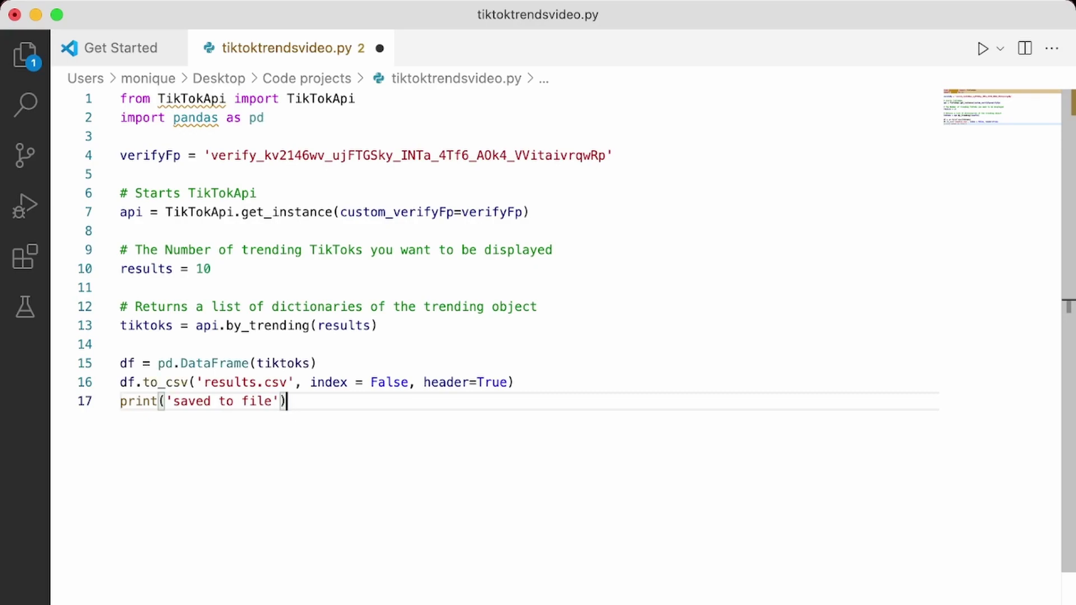
key(super+s)
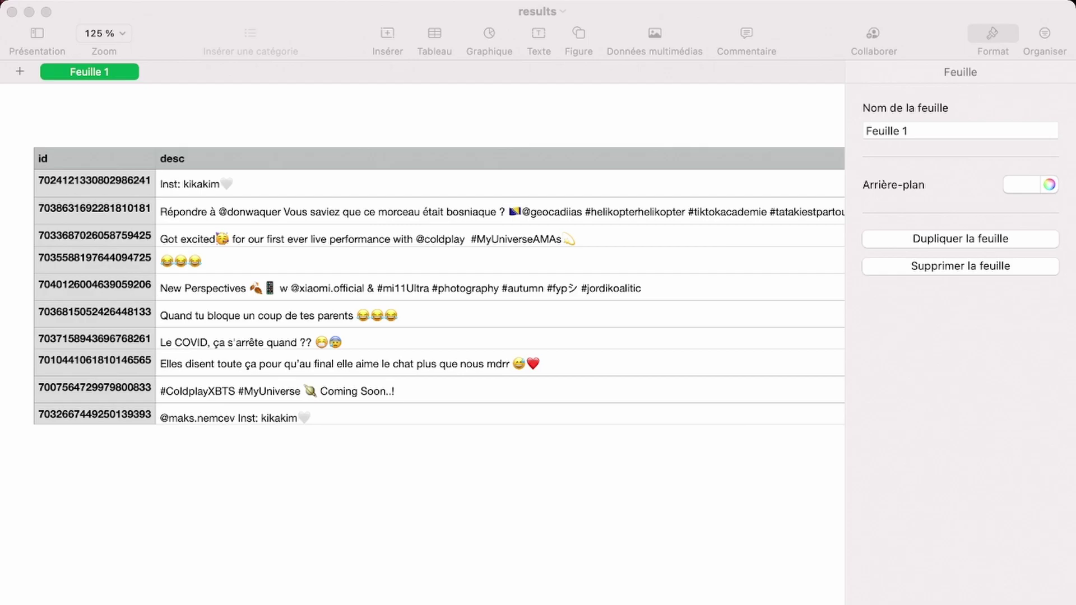
Check the createTime values from C2 down to C11, returning to row 2
scroll(423, 286, right, 10)
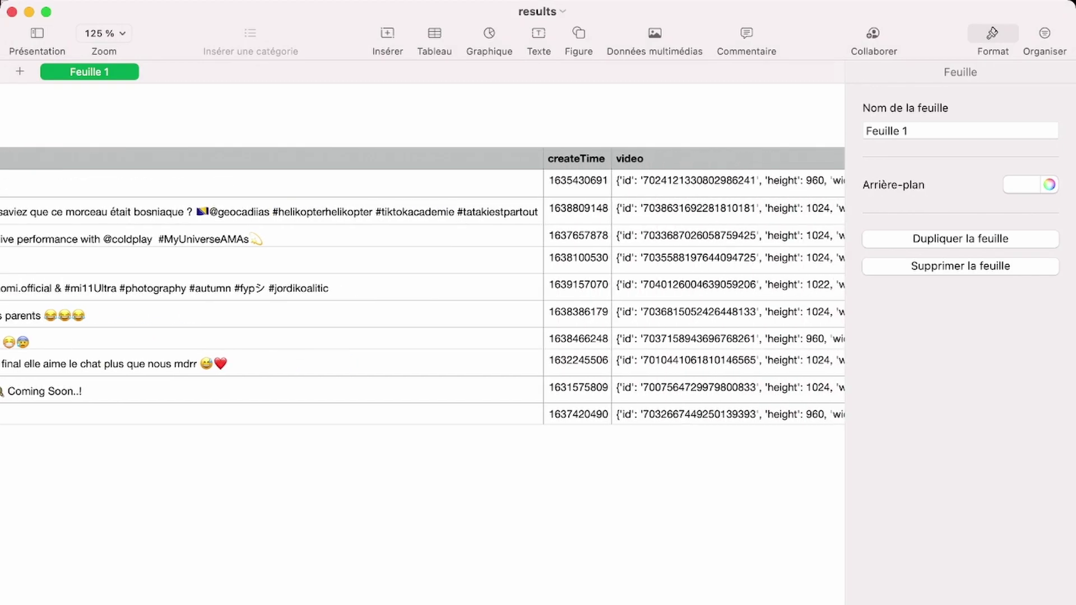
click(578, 182)
click(578, 414)
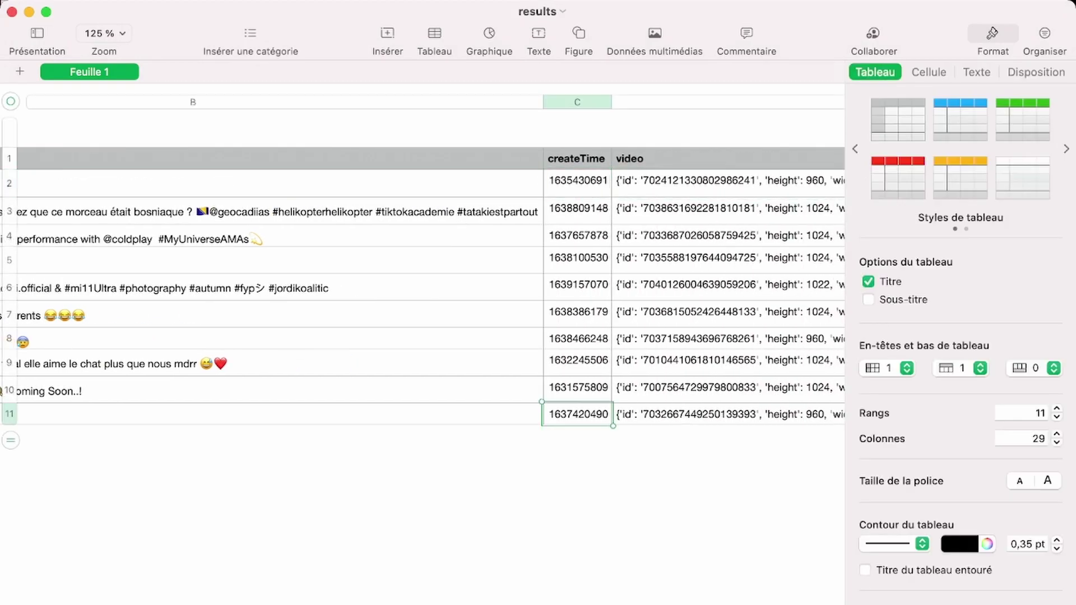
key(Up)
key(Up)
key(Up)
key(Up)
key(Up)
key(Up)
key(Up)
key(Up)
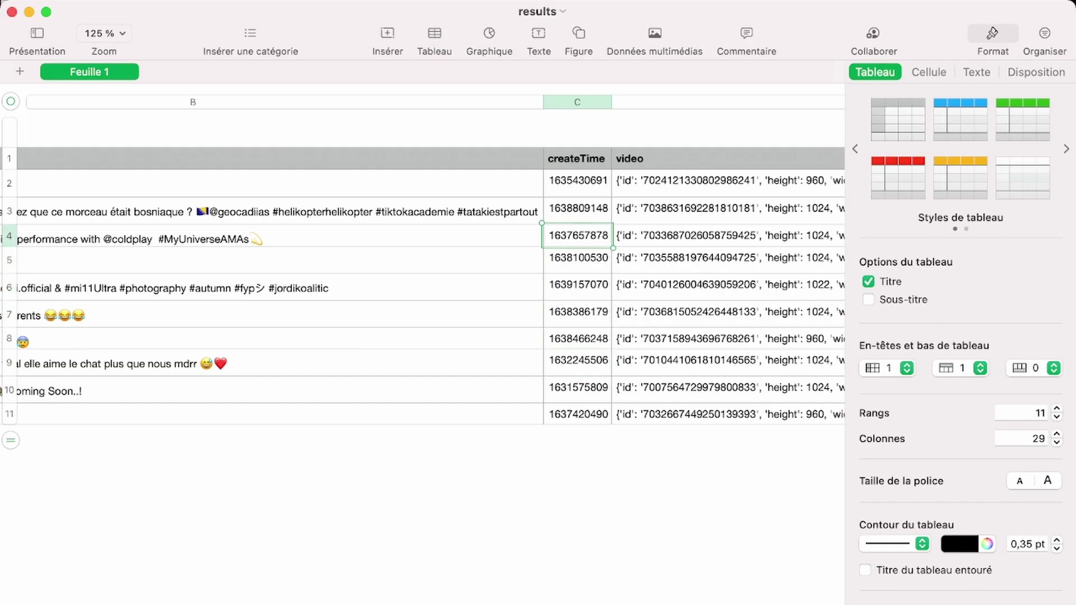
key(Up)
Step along row 2 from music to stickersOnItem in AC2, then back left
key(Right)
key(Right)
key(Right)
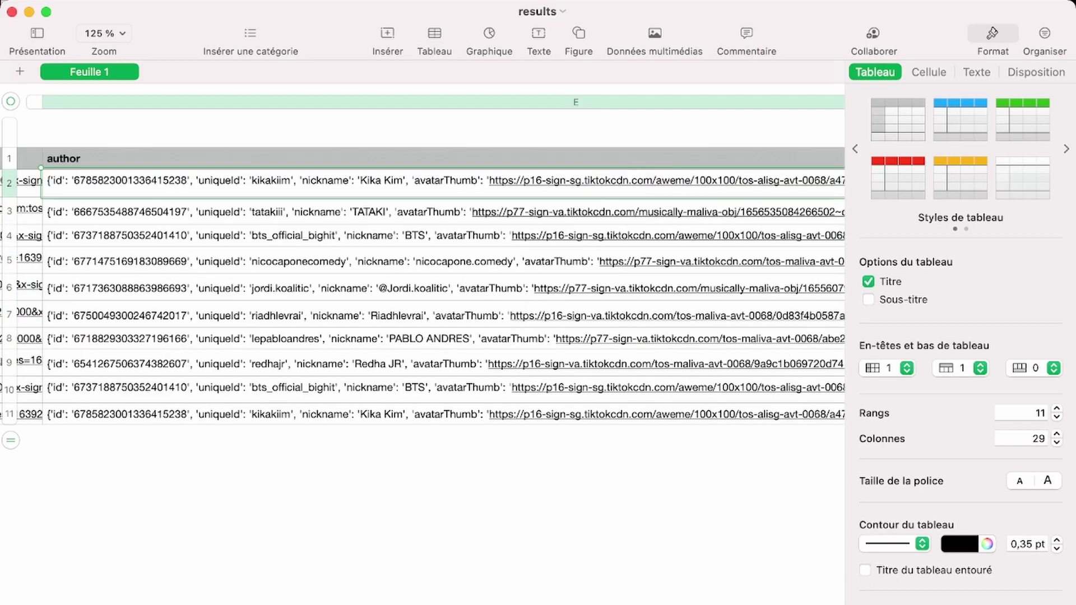
key(Right)
key(Right)
key(Right)
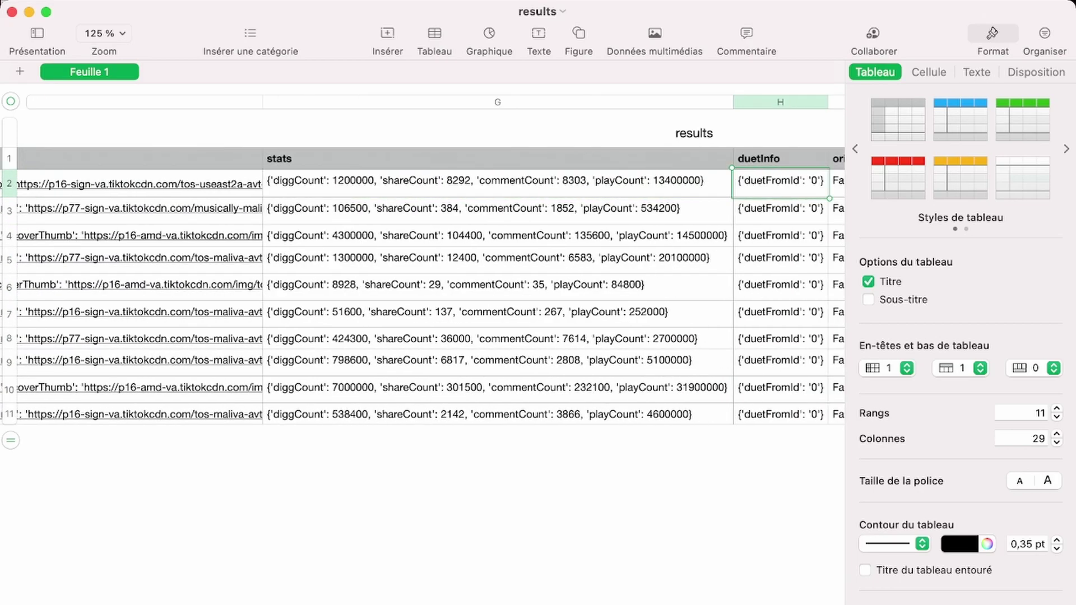
key(Right)
key(Right)
key(Right)
key(Right)
key(Right)
key(Right)
key(Right)
key(Right)
key(Right)
key(Right)
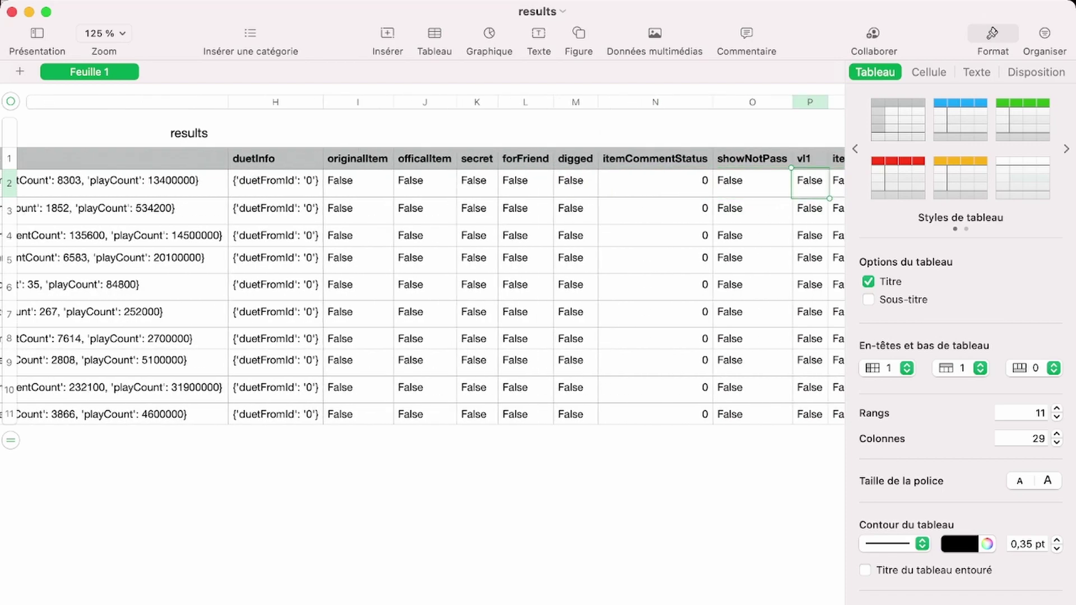
scroll(430, 260, right, 15)
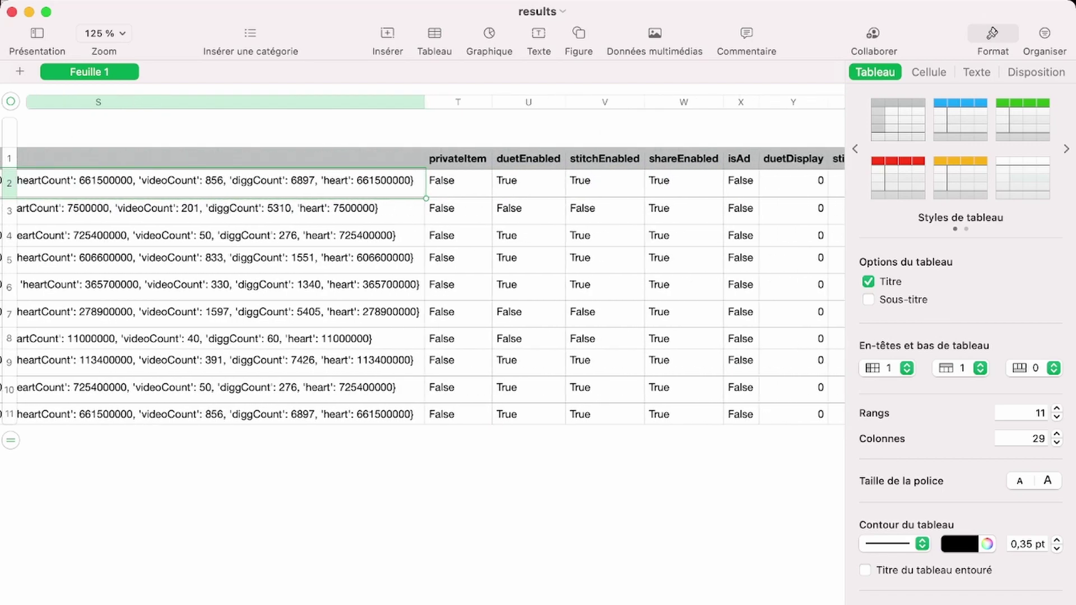
key(Right)
key(Right)
key(Right)
key(Right)
key(Right)
key(Right)
key(Right)
key(Right)
key(Right)
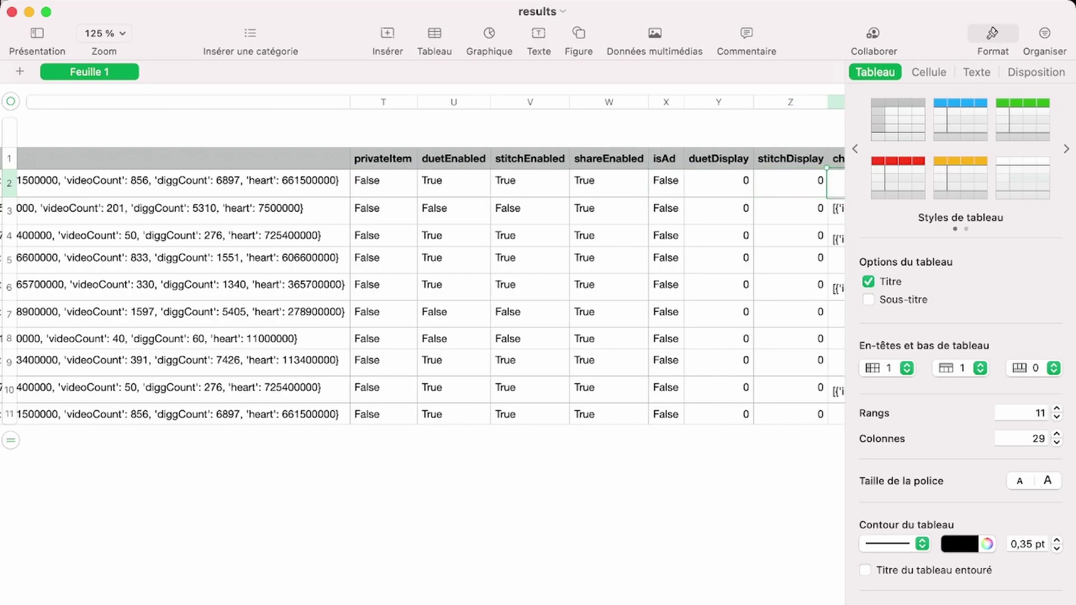
key(Right)
key(Left)
key(Left)
key(Left)
key(Left)
key(Left)
key(Left)
key(Left)
key(Left)
key(Left)
key(Left)
key(Left)
key(Left)
key(Left)
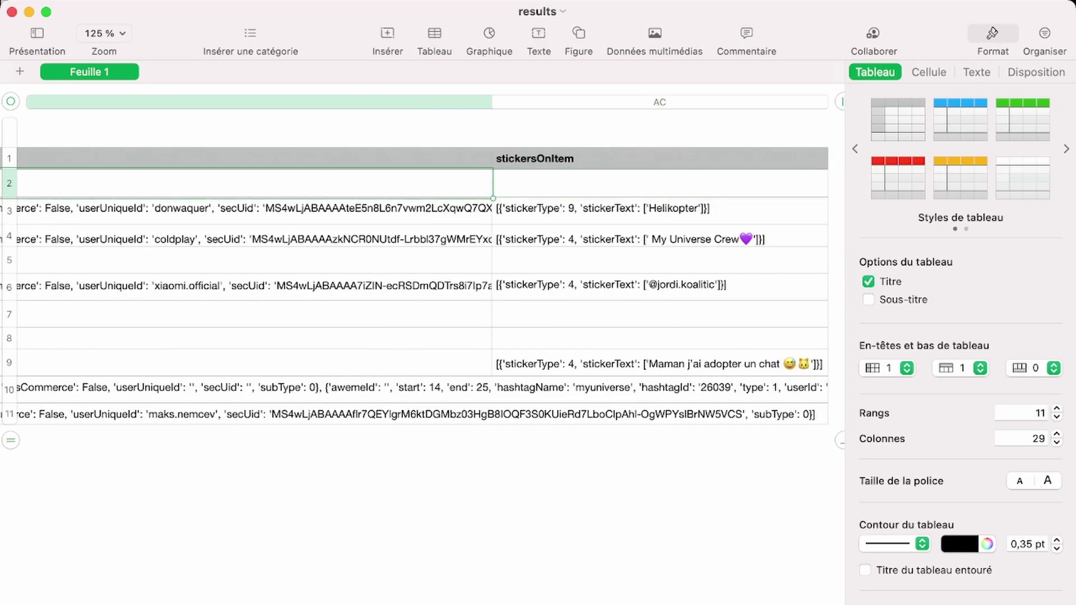
key(Left)
key(Left)
key(Left)
key(Left)
key(Left)
key(Left)
key(Left)
key(Left)
key(Left)
key(Left)
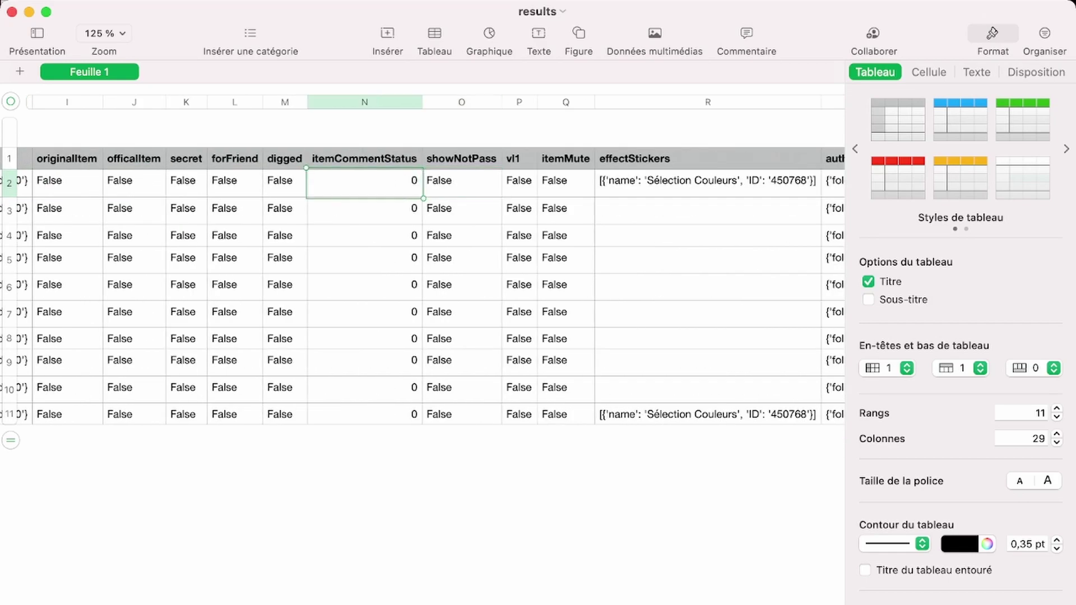
key(Left)
key(Left)
key(Left)
key(Left)
key(Left)
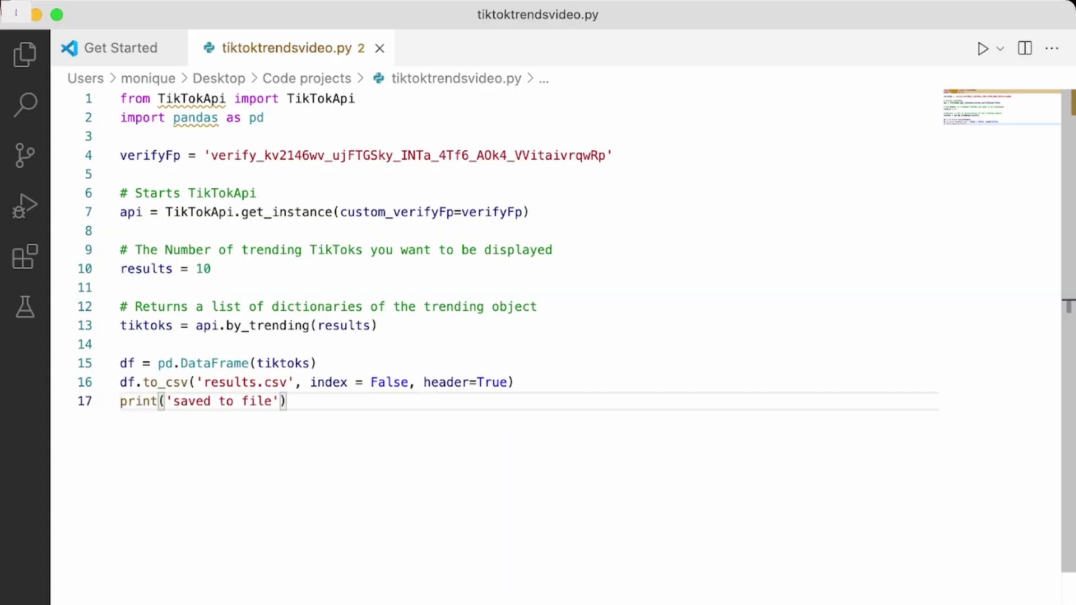
Add an empty data = [] list and a for tiktok in tiktoks: loop header after the trending call
click(377, 326)
key(Return)
key(Return)
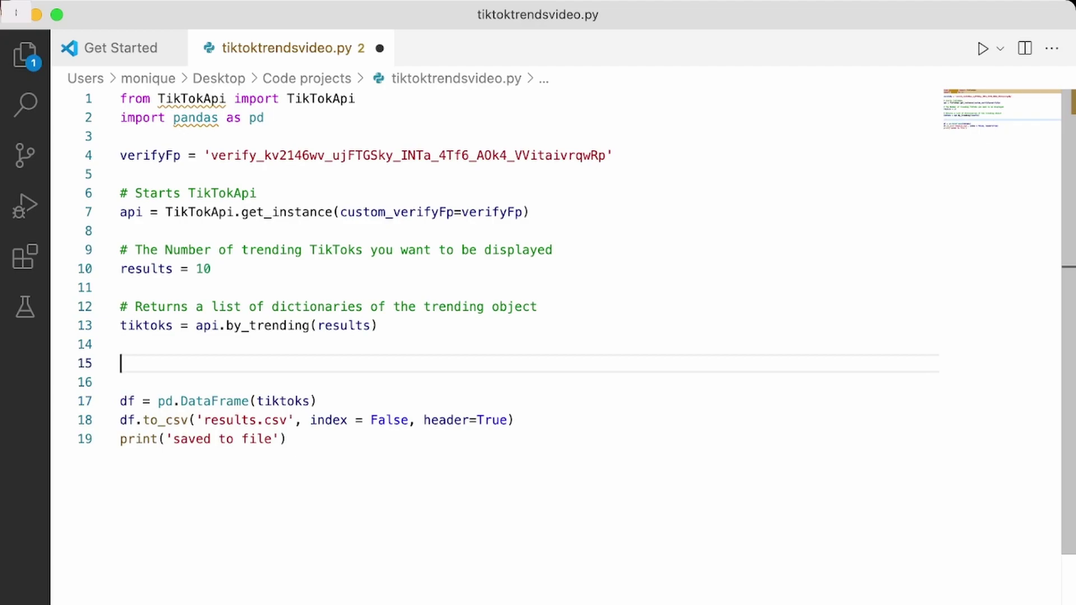
text(data = )
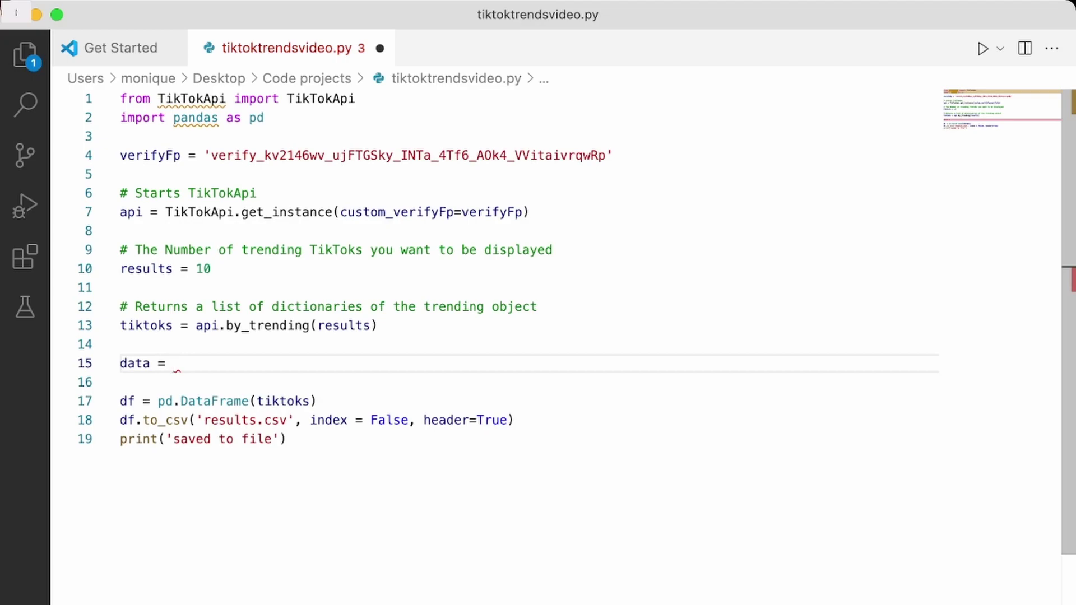
text([)
key(Right)
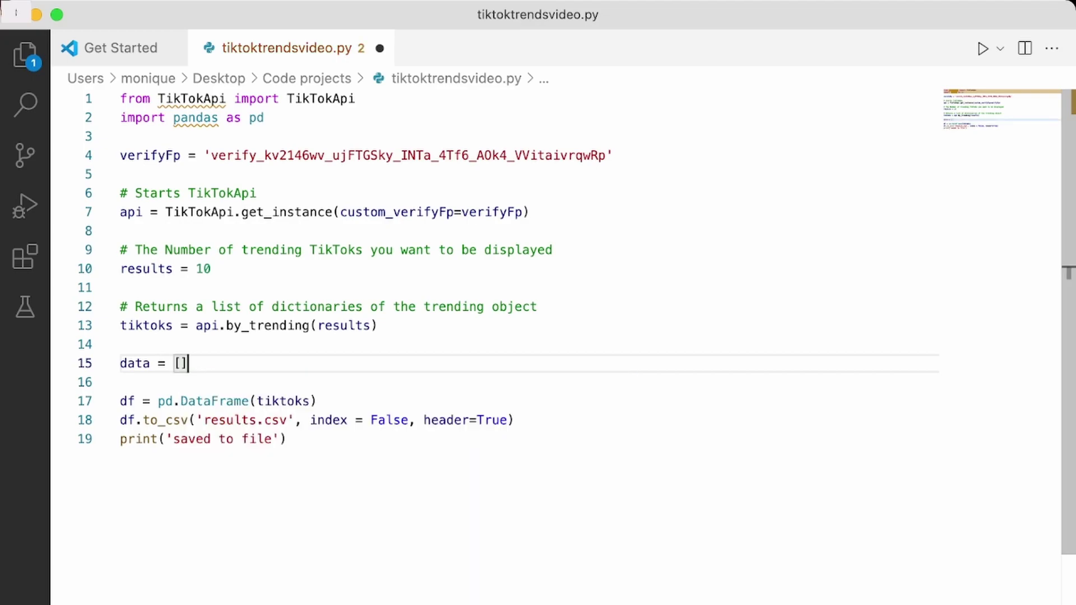
key(Return)
key(Return)
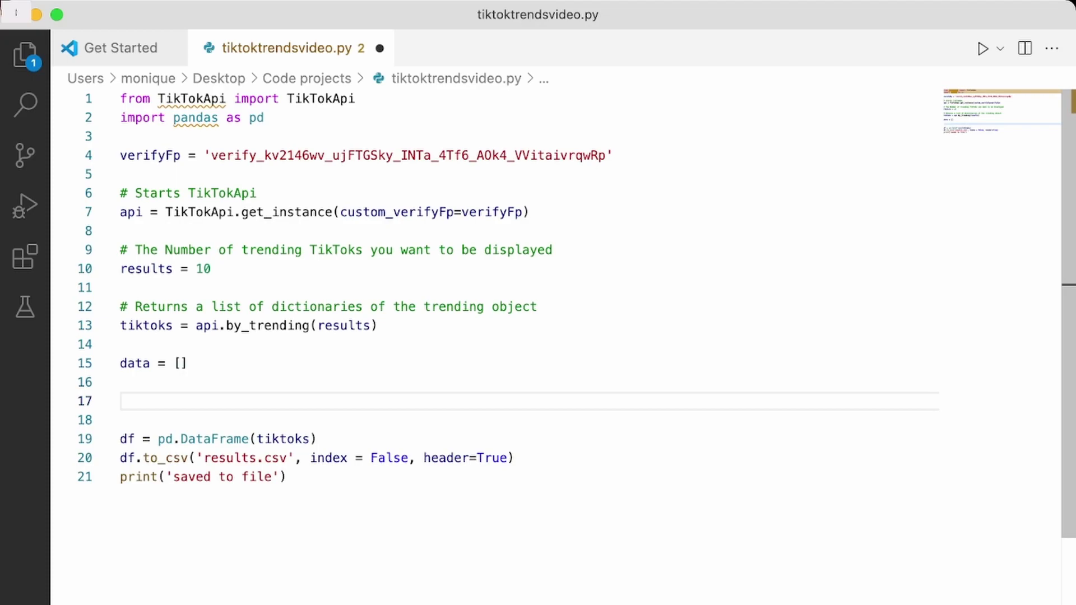
text(for tikt)
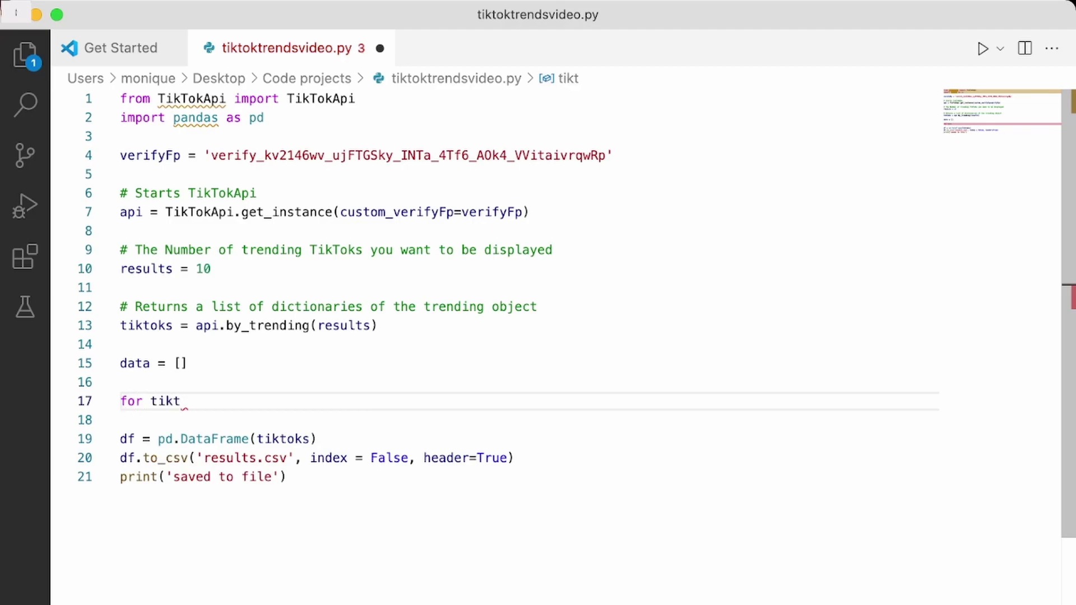
text(ok in tiktoks:)
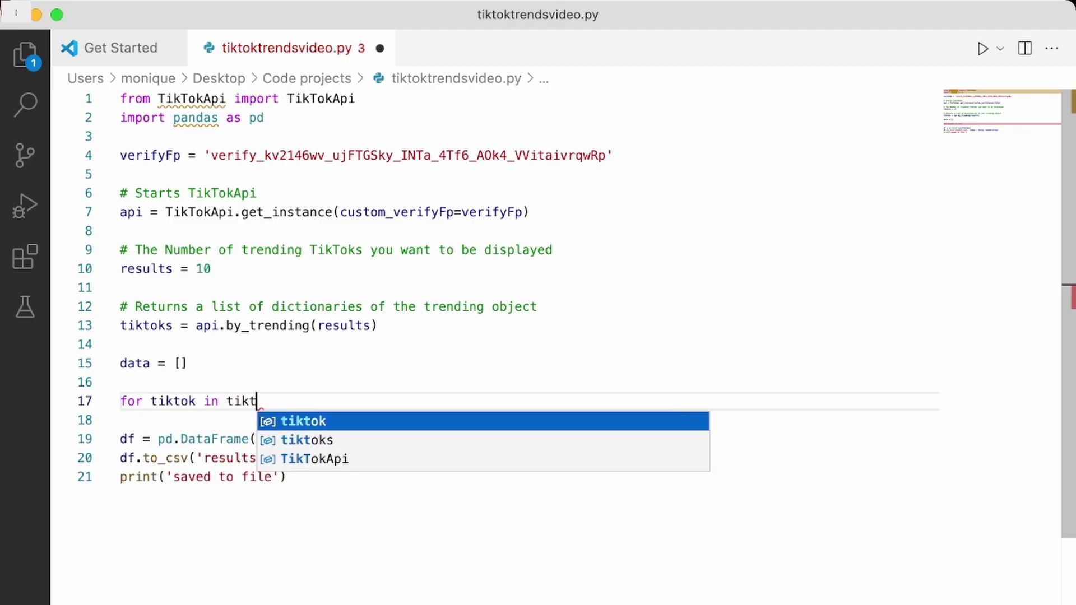
key(Return)
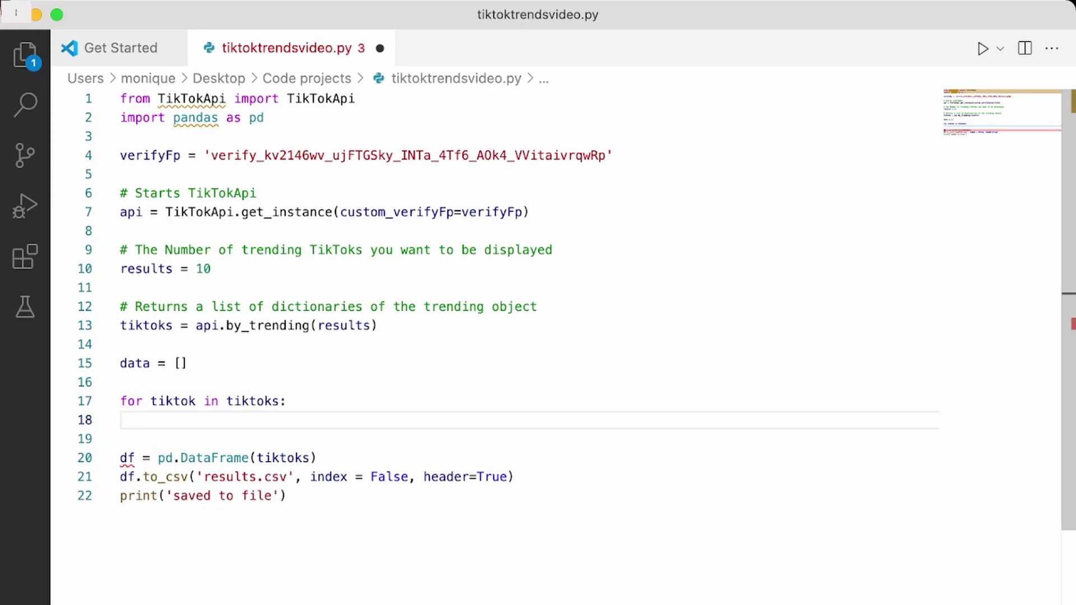
click(287, 402)
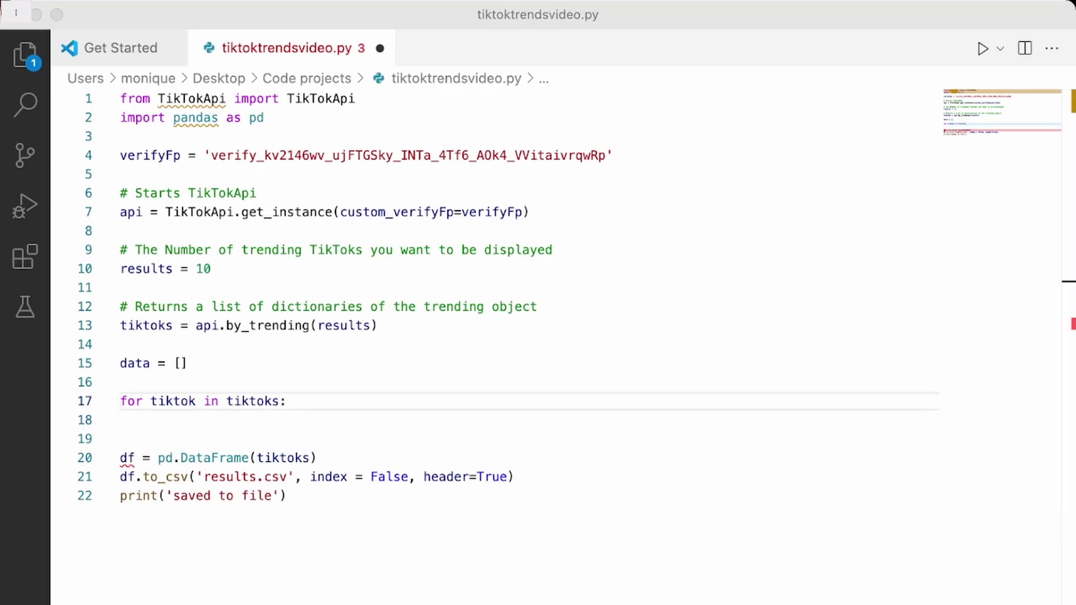
Paste the tiktok.get(...) field assignments into the loop and review the videodownloadlink line
click(121, 382)
click(148, 420)
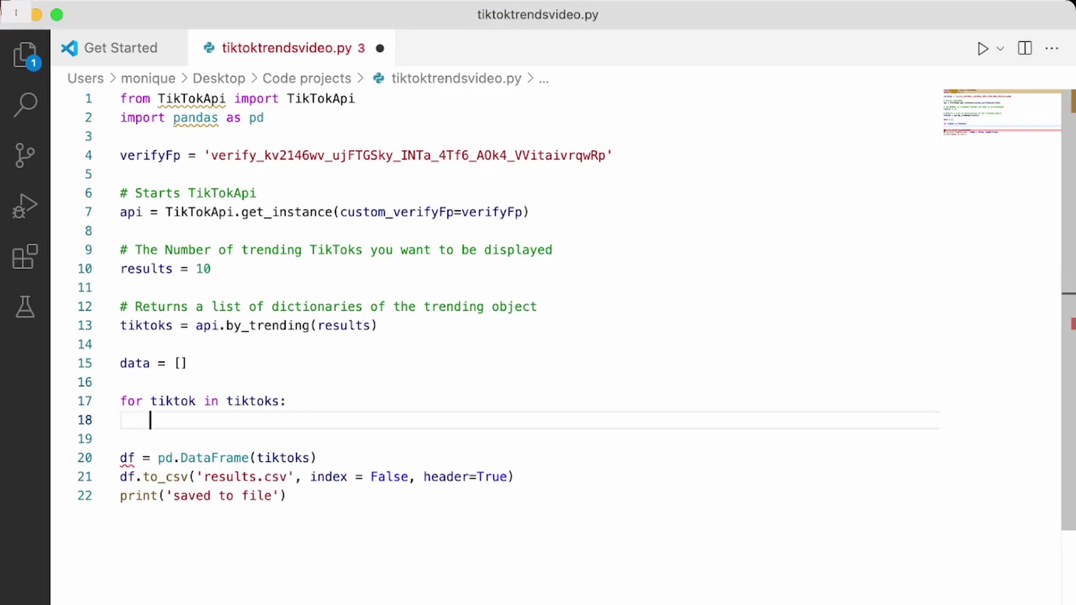
click(287, 402)
key(Return)
key(super+v)
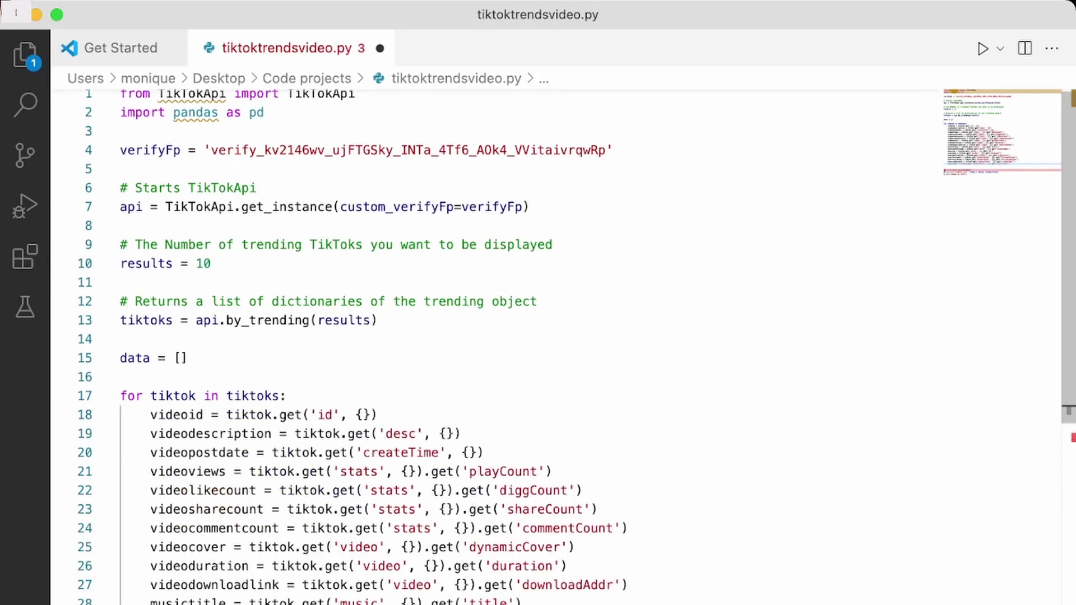
scroll(224, 292, down, 4)
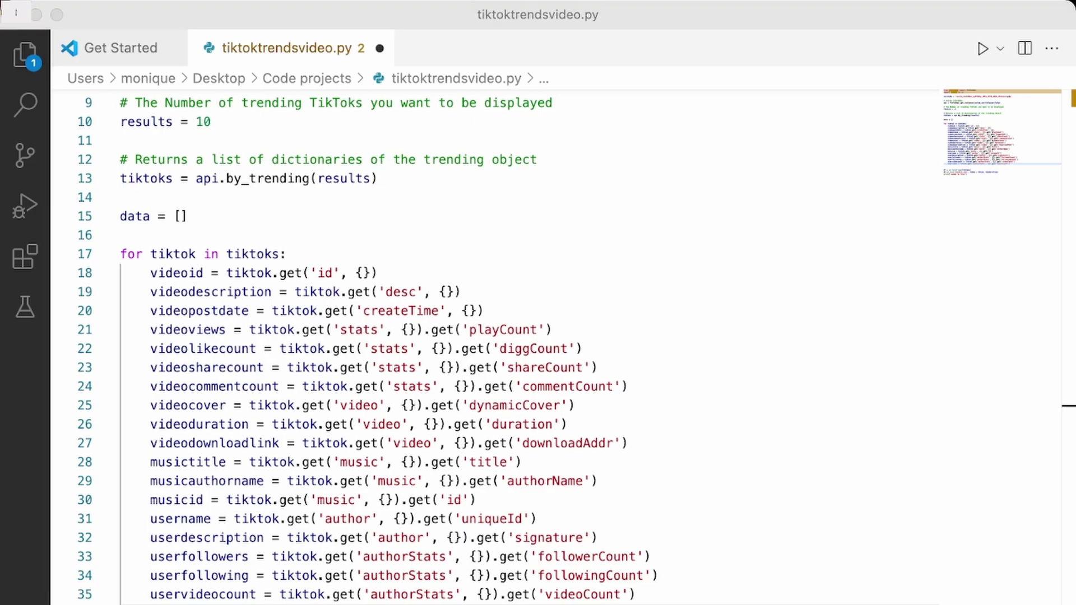
click(628, 443)
click(628, 442)
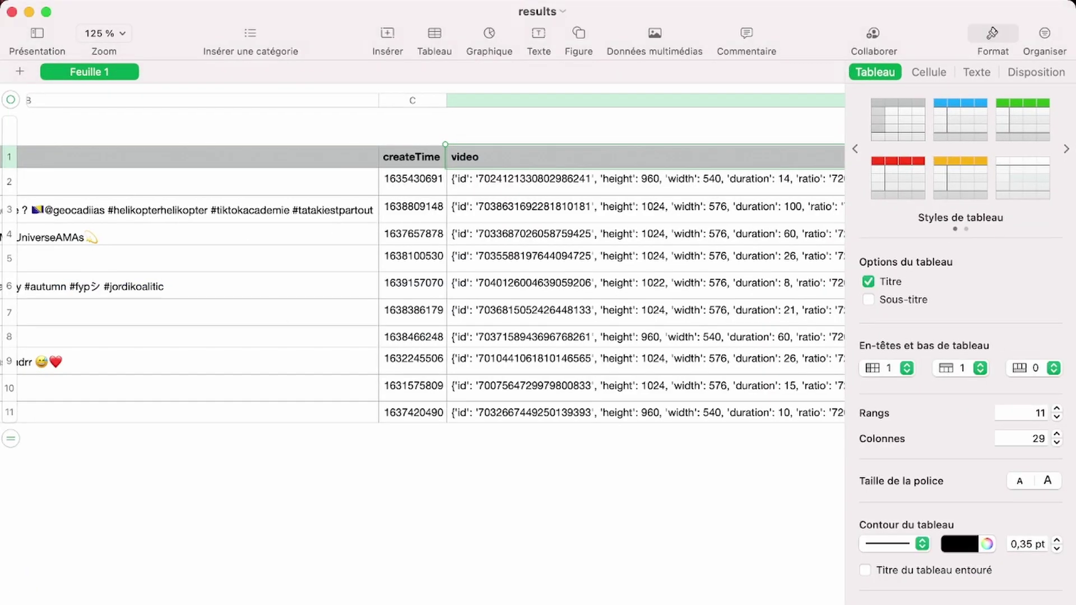
Select the trailing hashtags in the second video's description in cell B3
scroll(424, 281, left, 6)
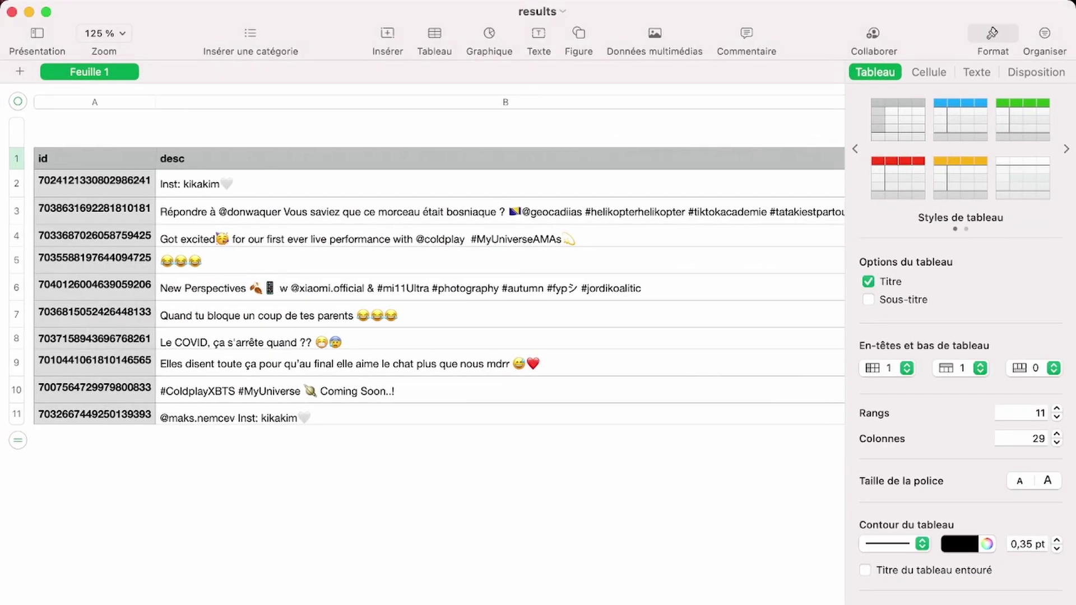
click(381, 212)
click(462, 212)
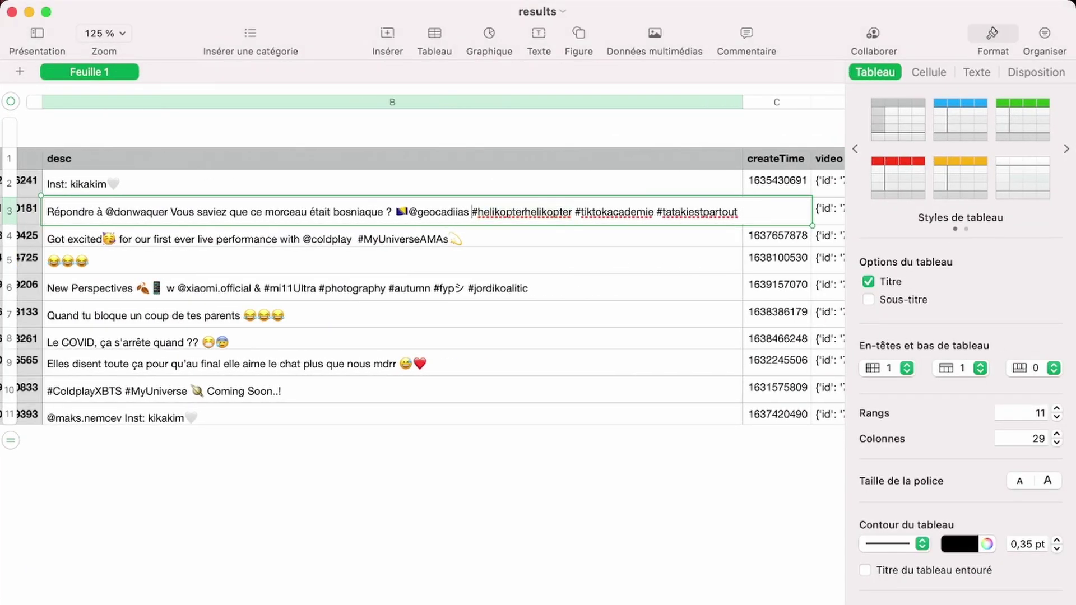
key(shift+alt+Right)
key(shift+alt+Right)
key(shift+alt+Right)
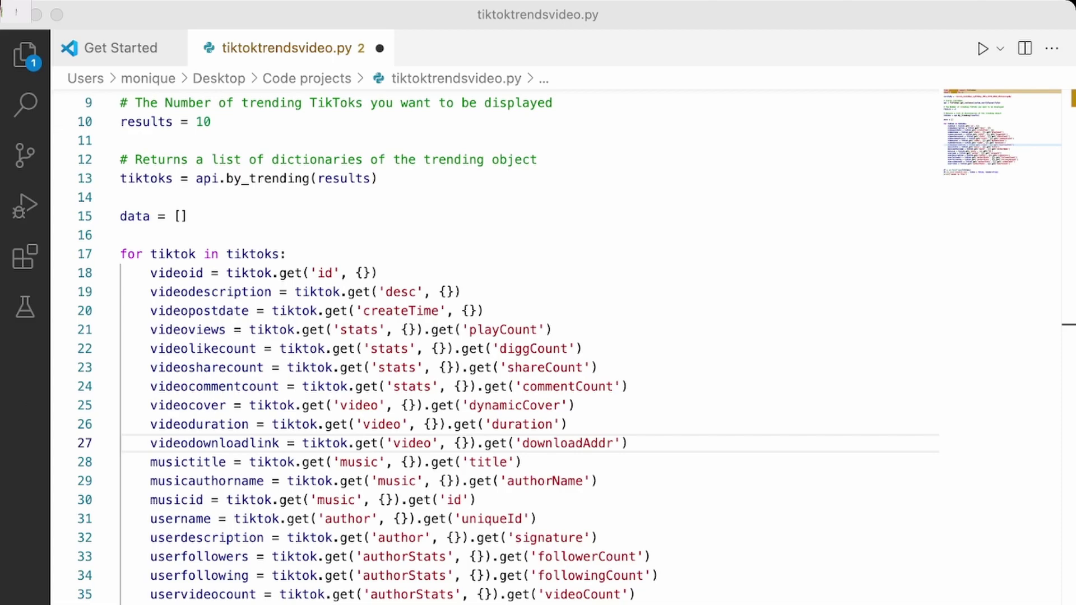
Add import re below the pandas import
scroll(504, 336, up, 3)
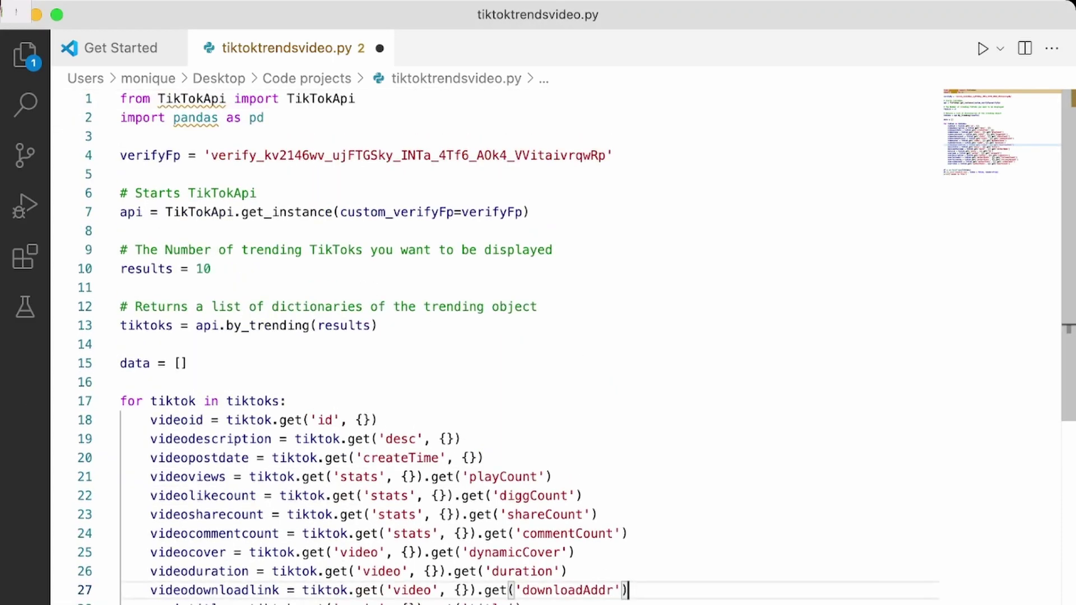
click(264, 118)
key(Return)
text(impo)
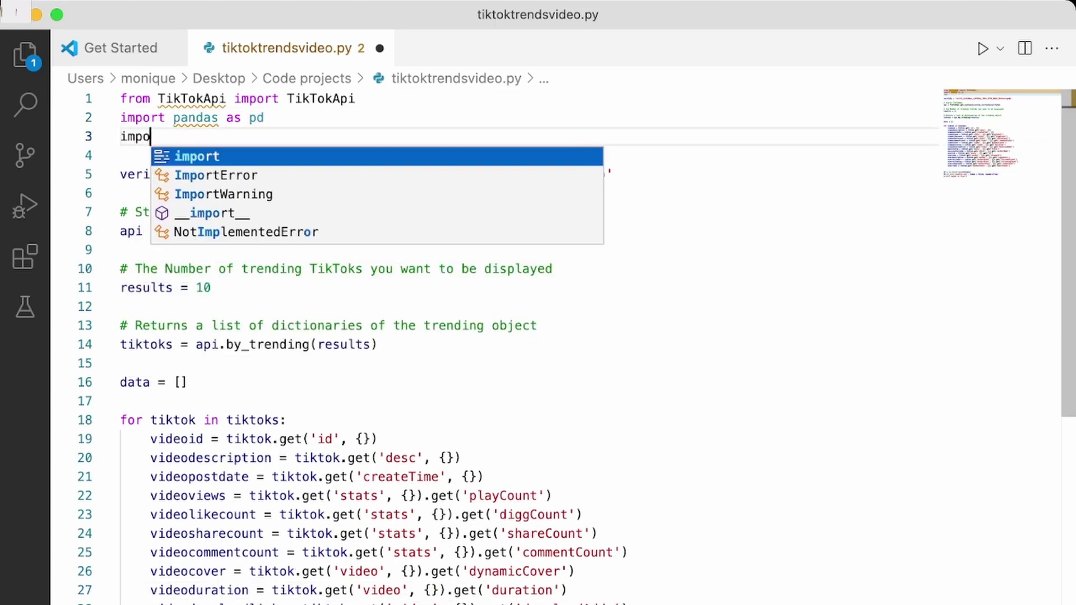
text(rt re)
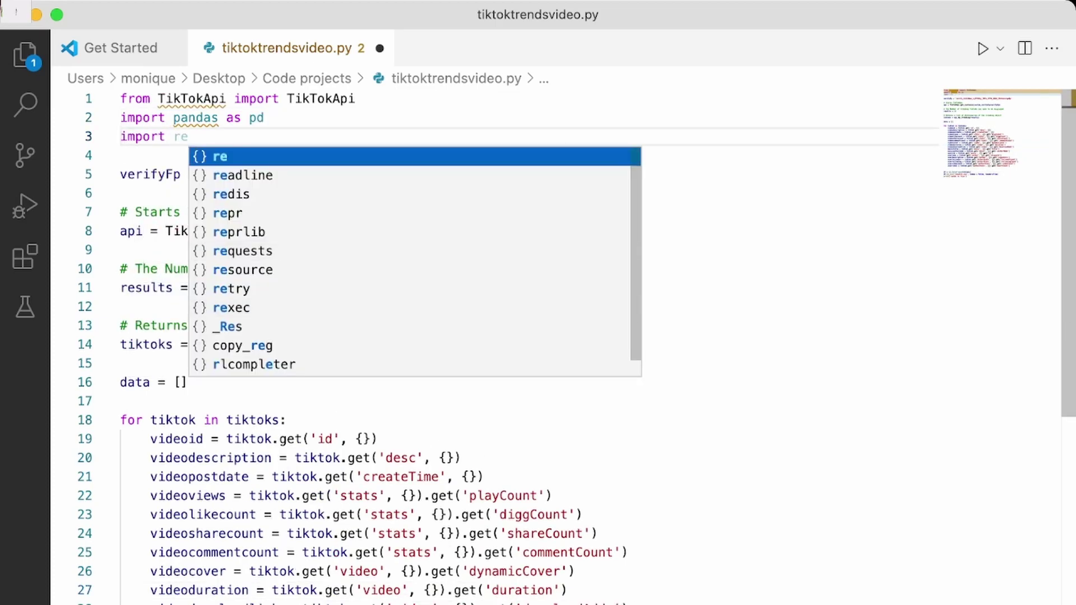
Add hashtags = re.findall("#(\w+)",videodescription) below the videodescription line
click(249, 458)
double_click(249, 458)
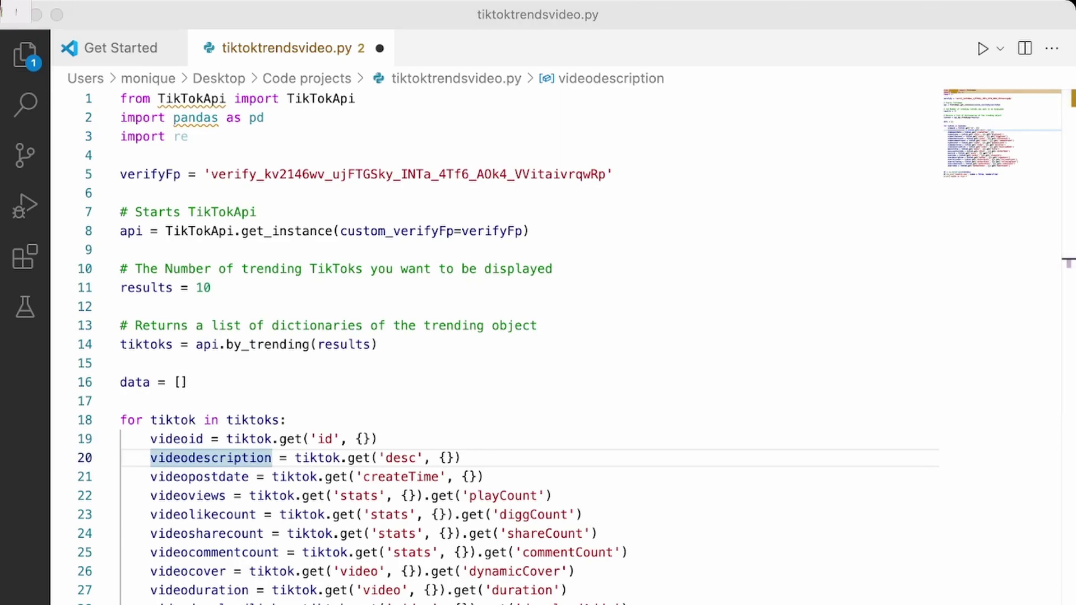
click(461, 457)
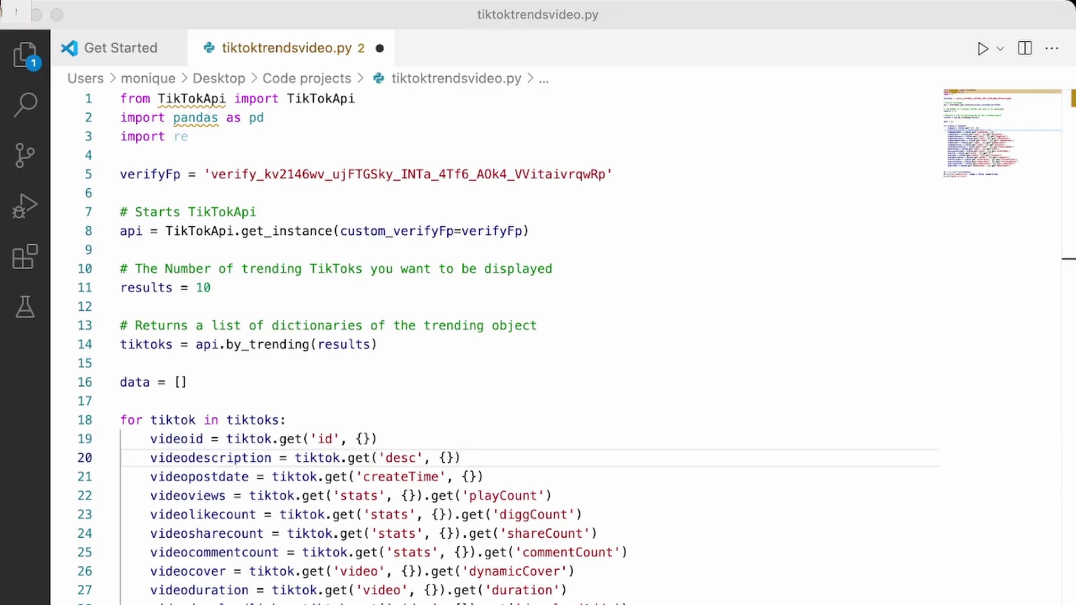
key(Return)
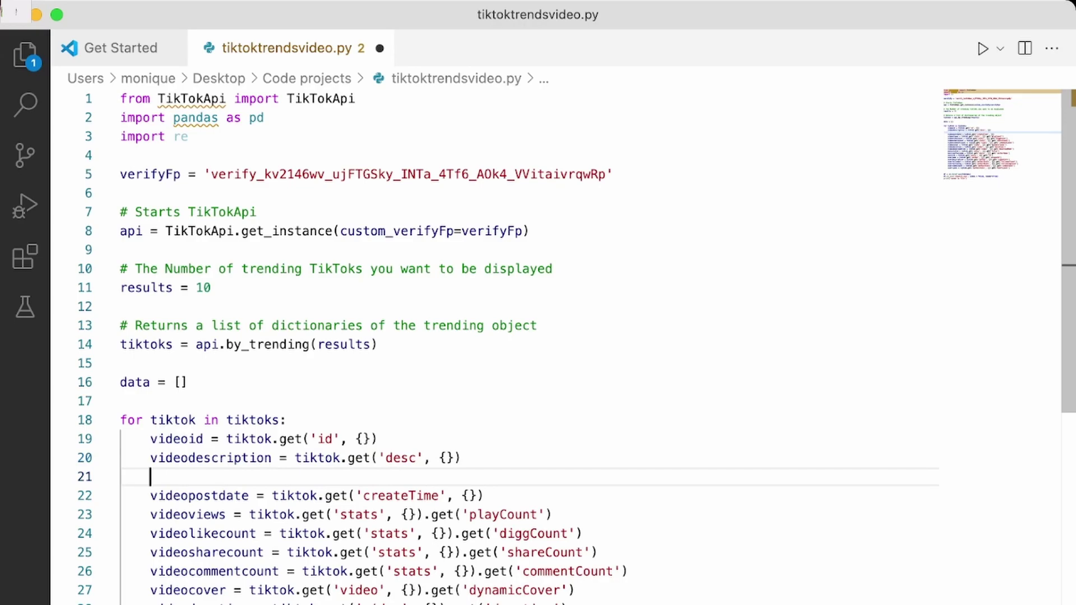
text(hashtags = re.findall("#(\w+)",videodescription))
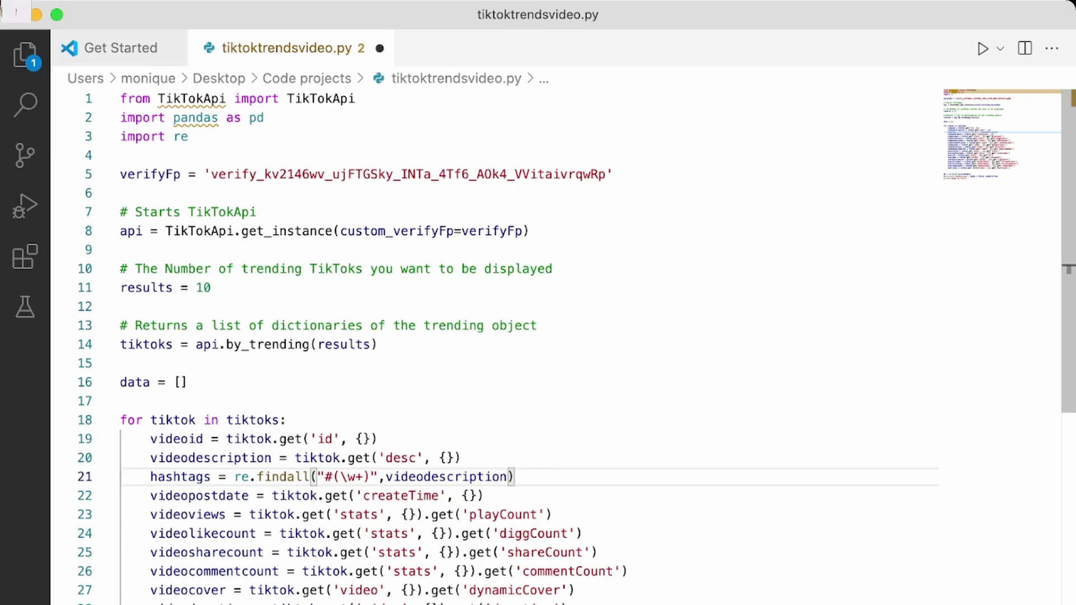
scroll(504, 348, down, 5)
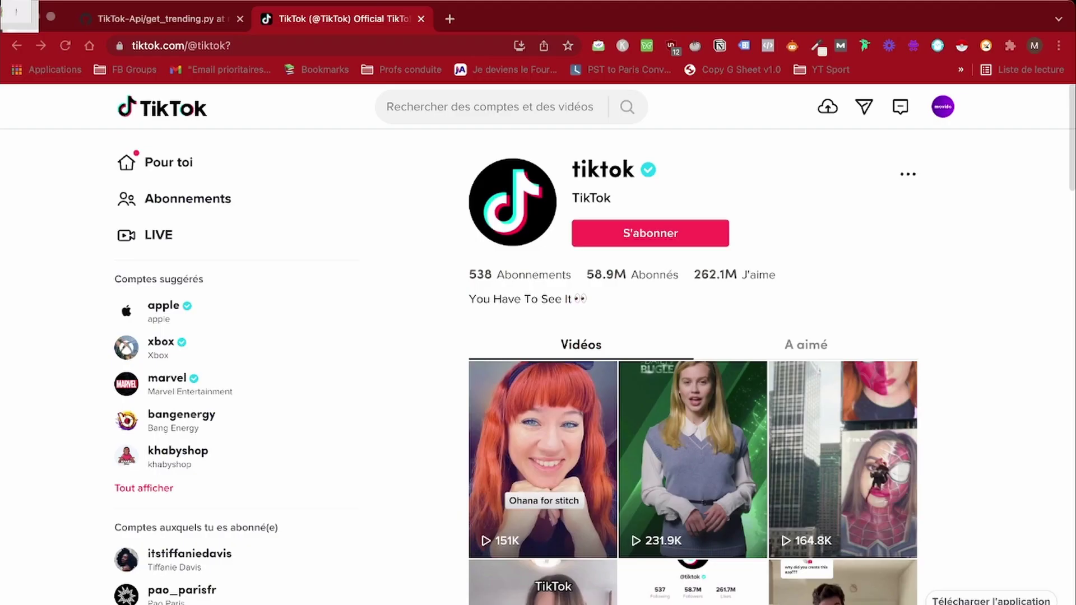
Load a copied TikTok video link, highlight the video ID in its URL, and pause the video
key(super+l)
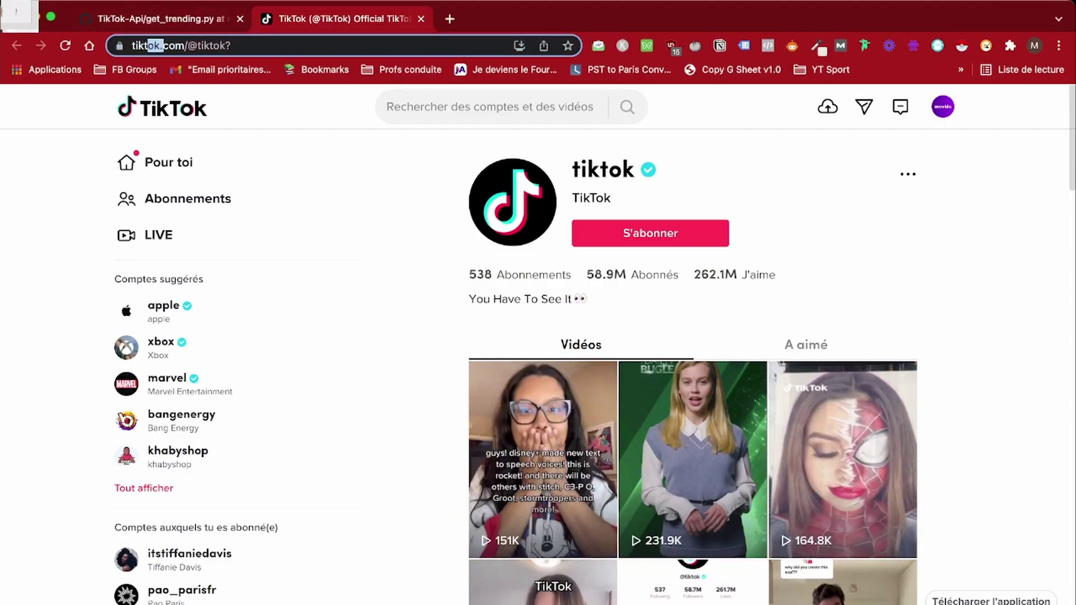
key(super+v)
key(Return)
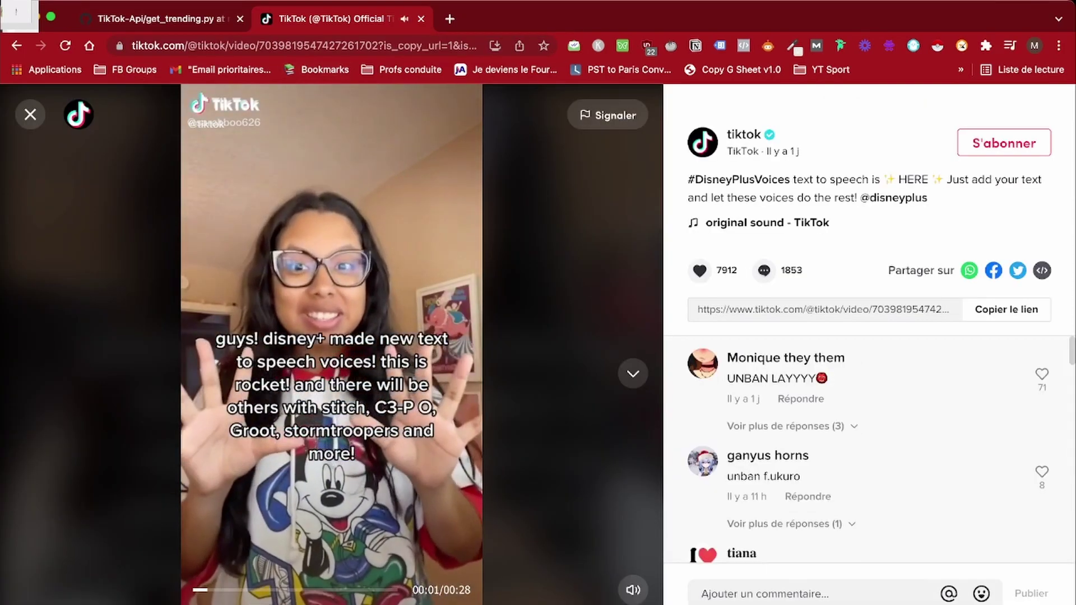
key(super+l)
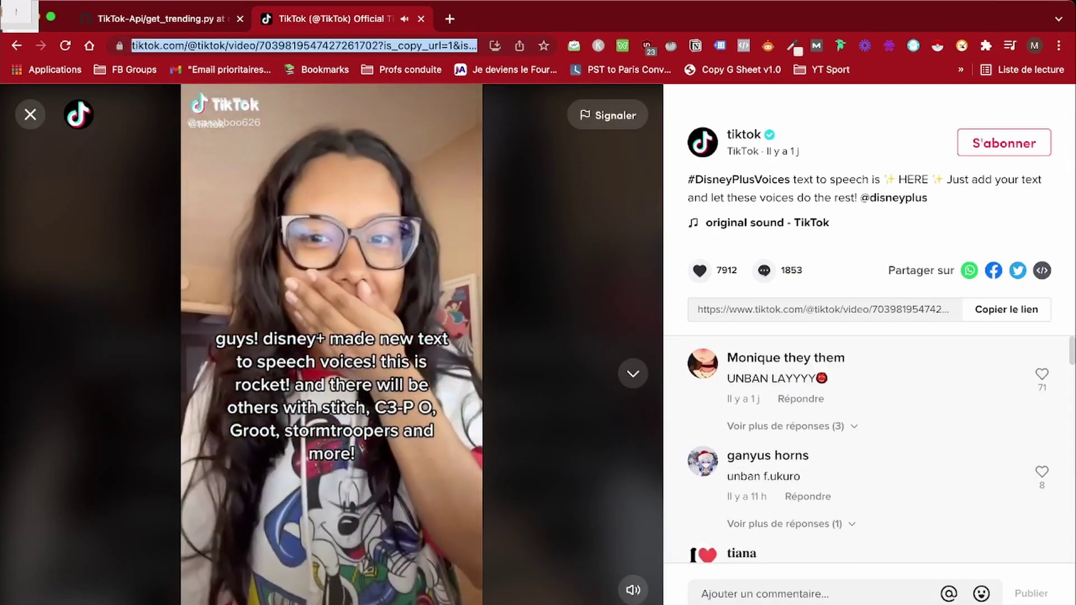
drag(153, 45, 363, 46)
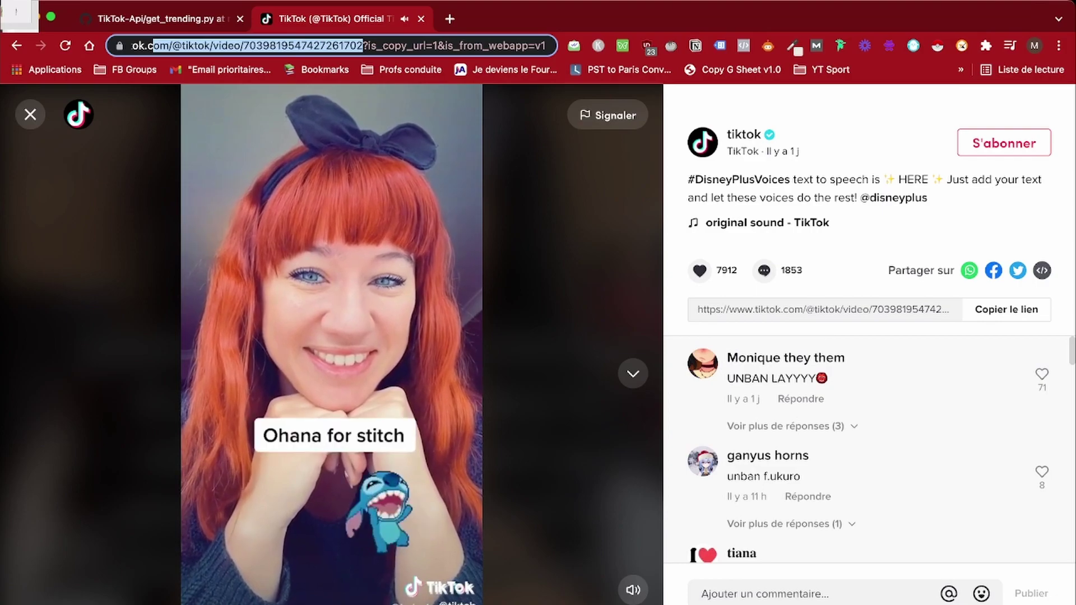
click(335, 352)
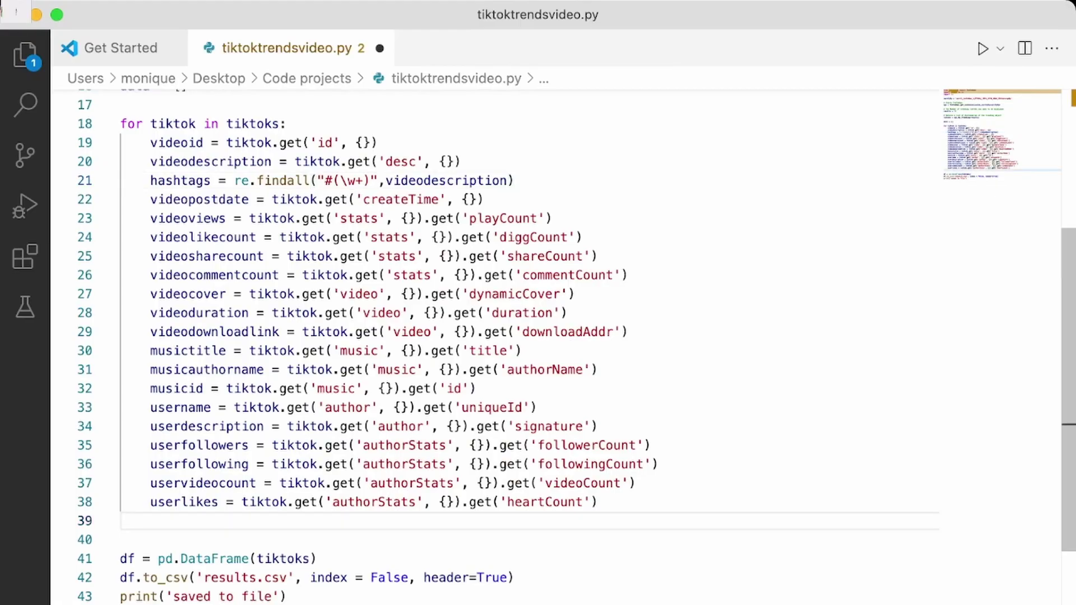
Add a userlink line after userlikes that builds the creator's profile URL from username
click(598, 502)
key(super+Tab)
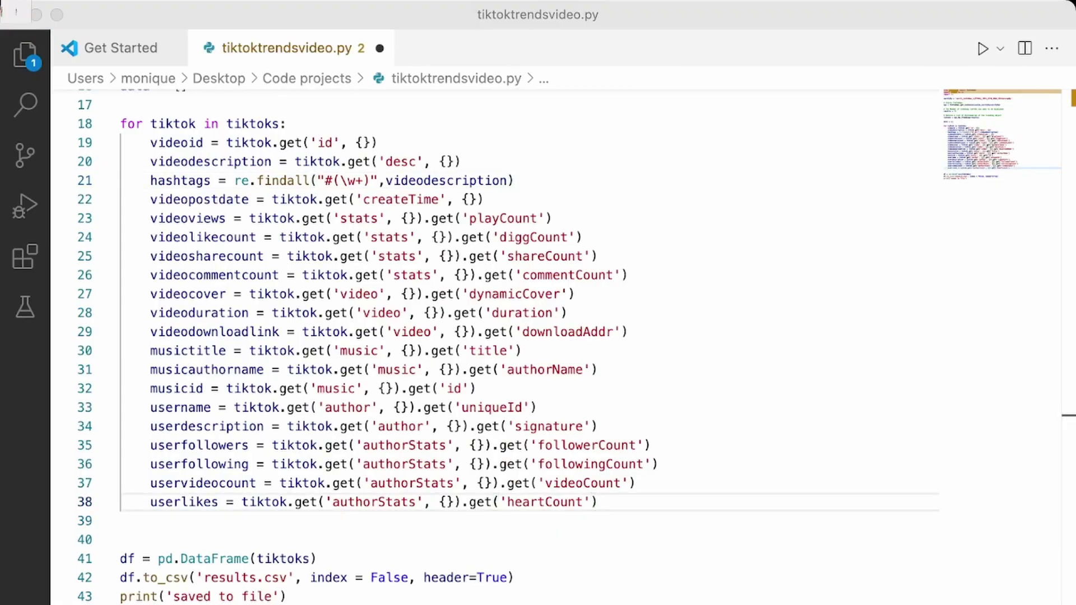
click(120, 540)
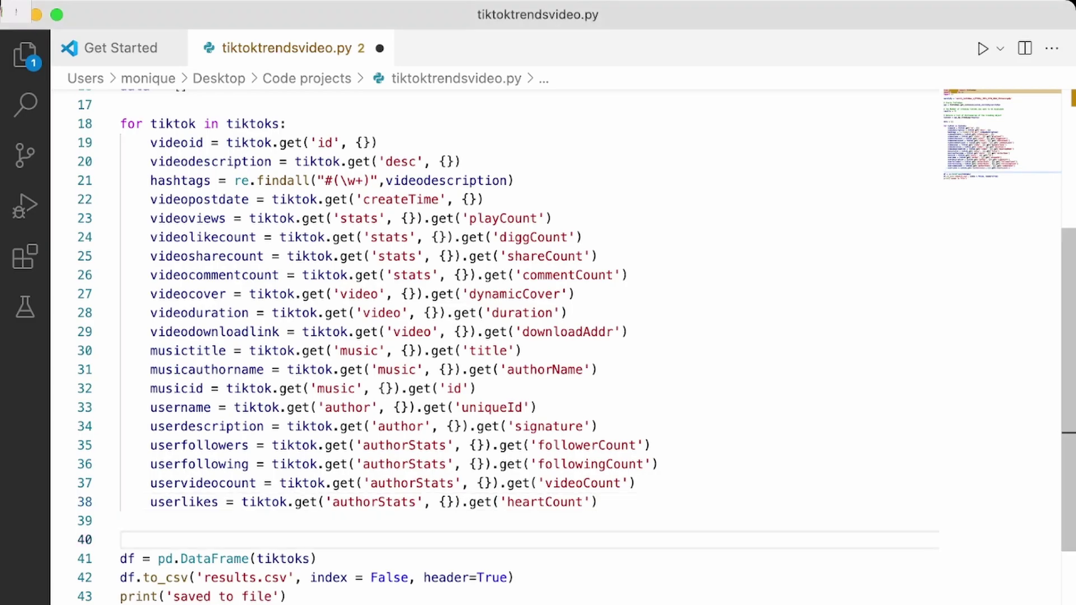
click(635, 483)
click(120, 520)
click(599, 501)
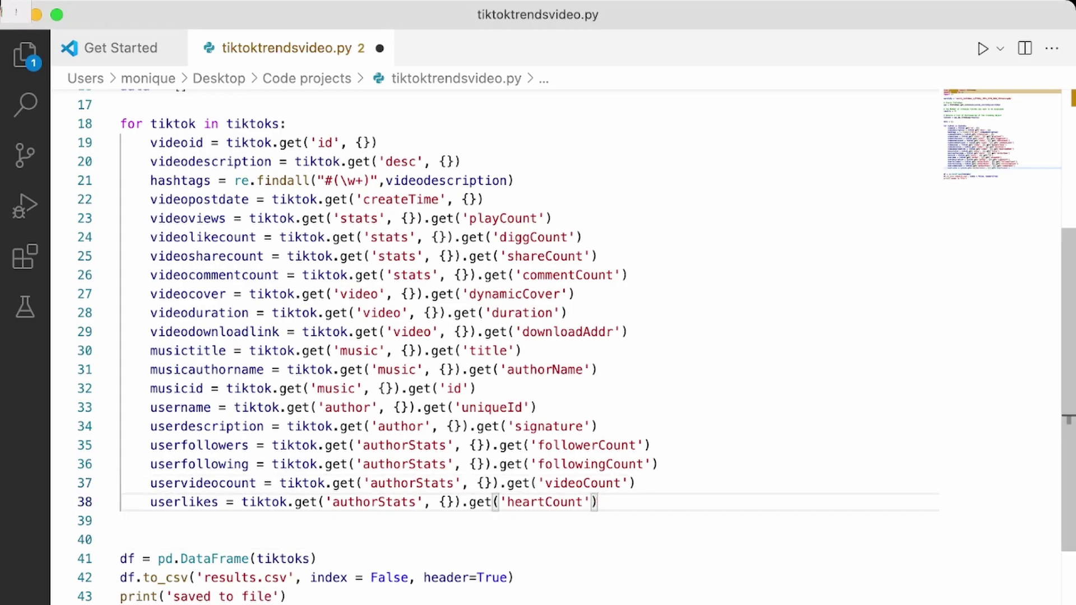
key(Return)
text(userlink = "https://www.tiktok.com/@" + ''.join(username))
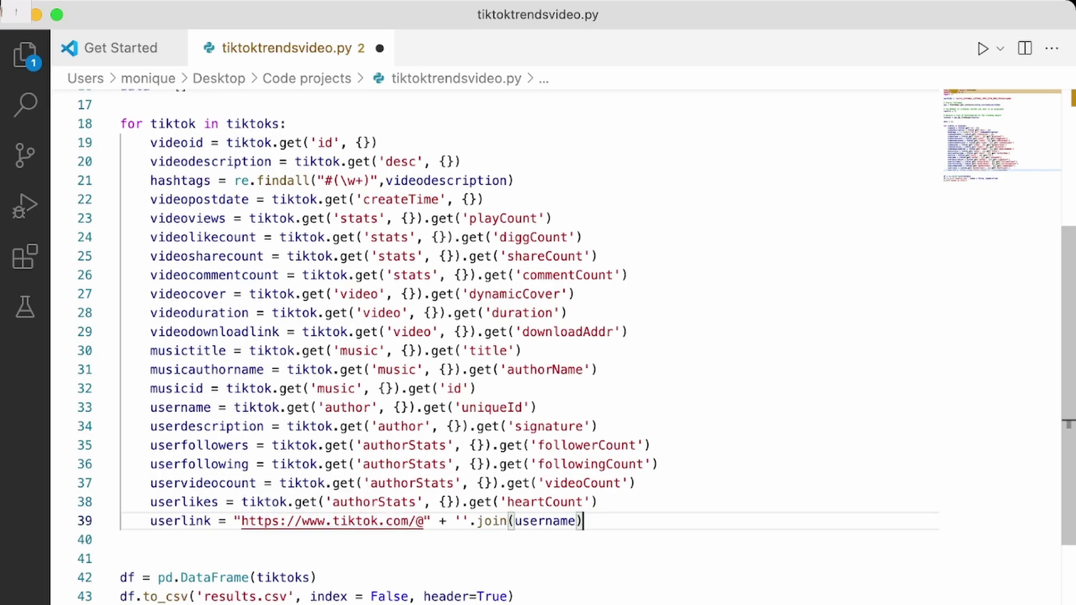
Add a videolink line below it, building the video URL from username, "/video/" and videoid
click(204, 407)
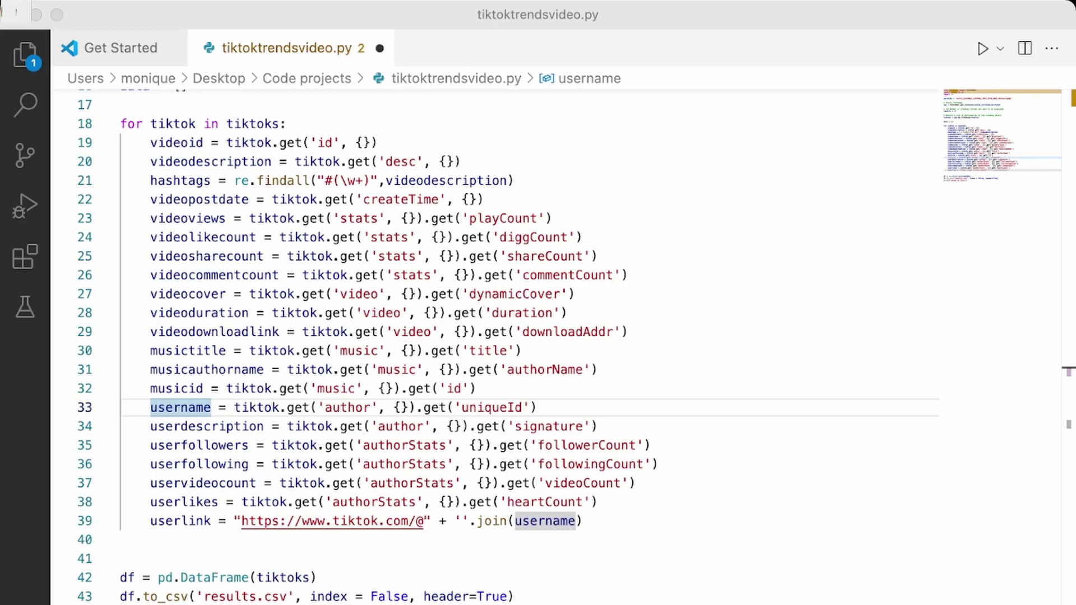
click(536, 408)
click(583, 520)
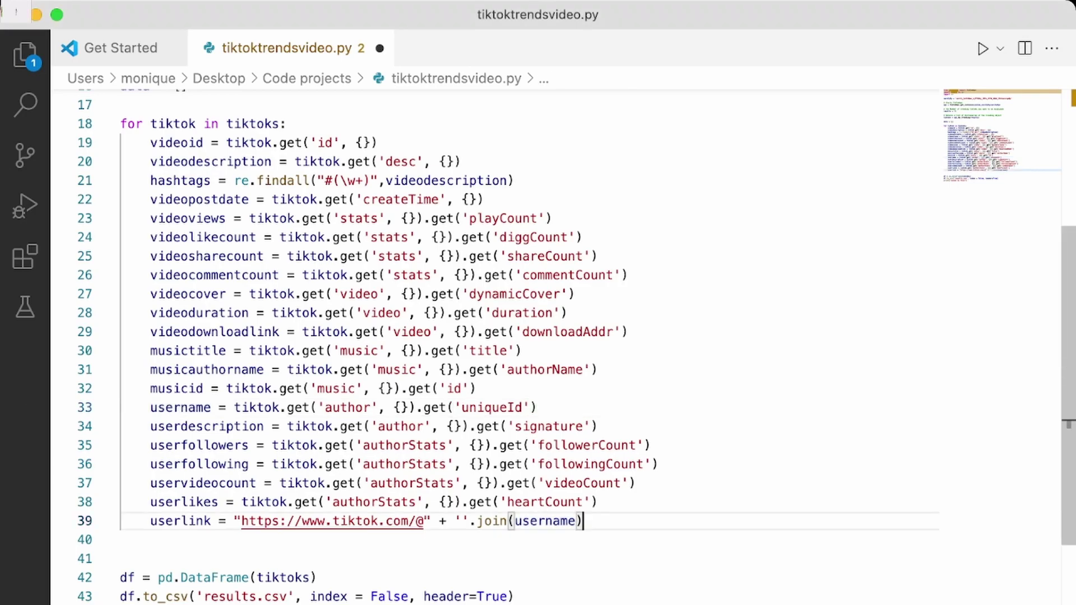
key(Return)
text(videolink = "https://www.tiktok.com/@" + ''.join(username) + "/video/" + ''.join(videoid))
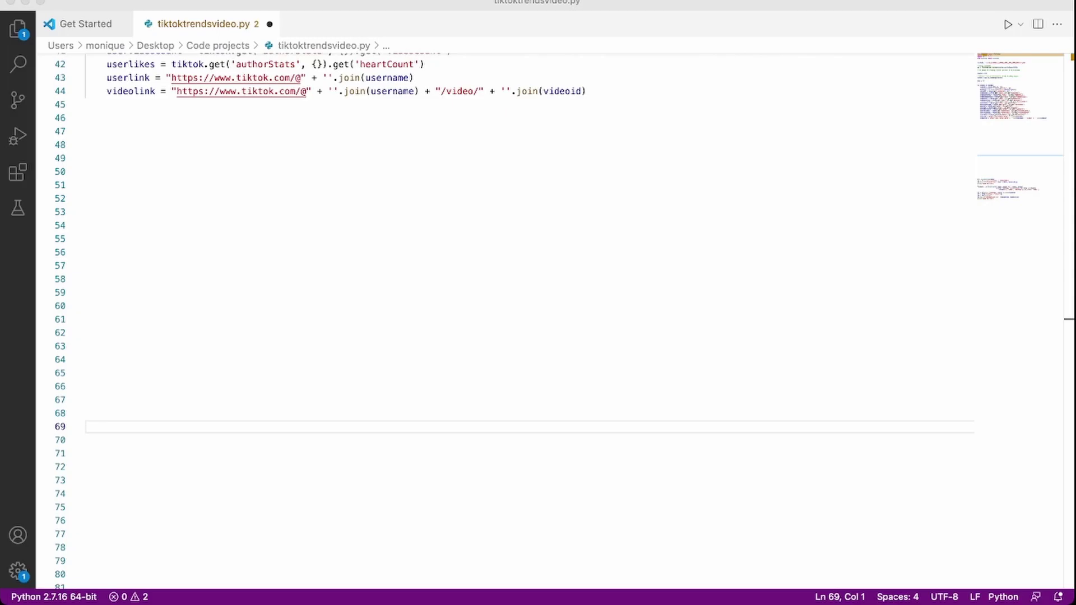
Paste the data.append({...}) block right after the loop's field lines
click(90, 346)
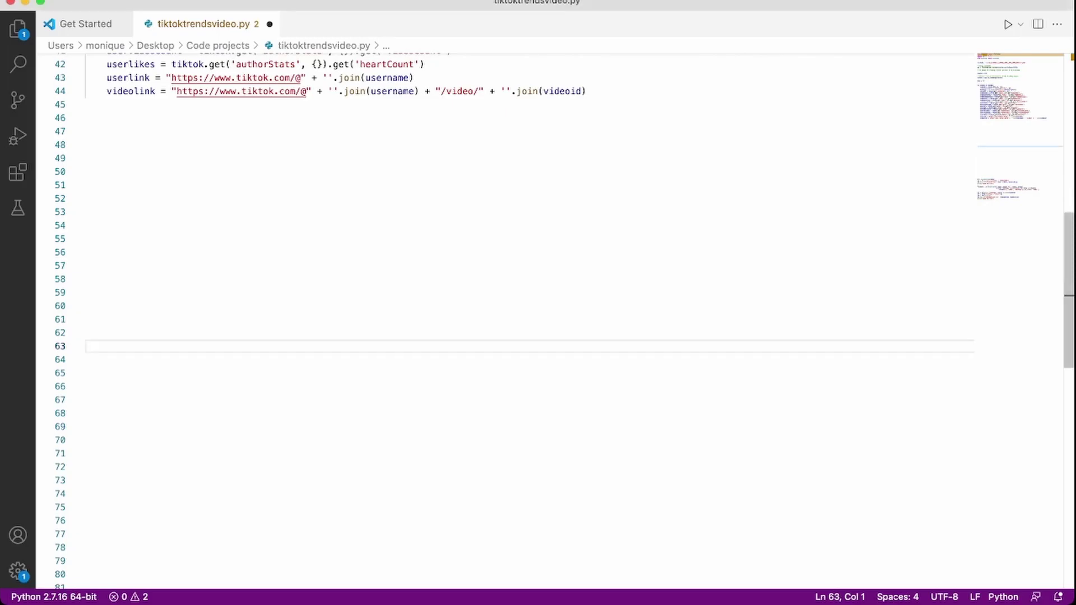
click(89, 158)
scroll(538, 322, up, 10)
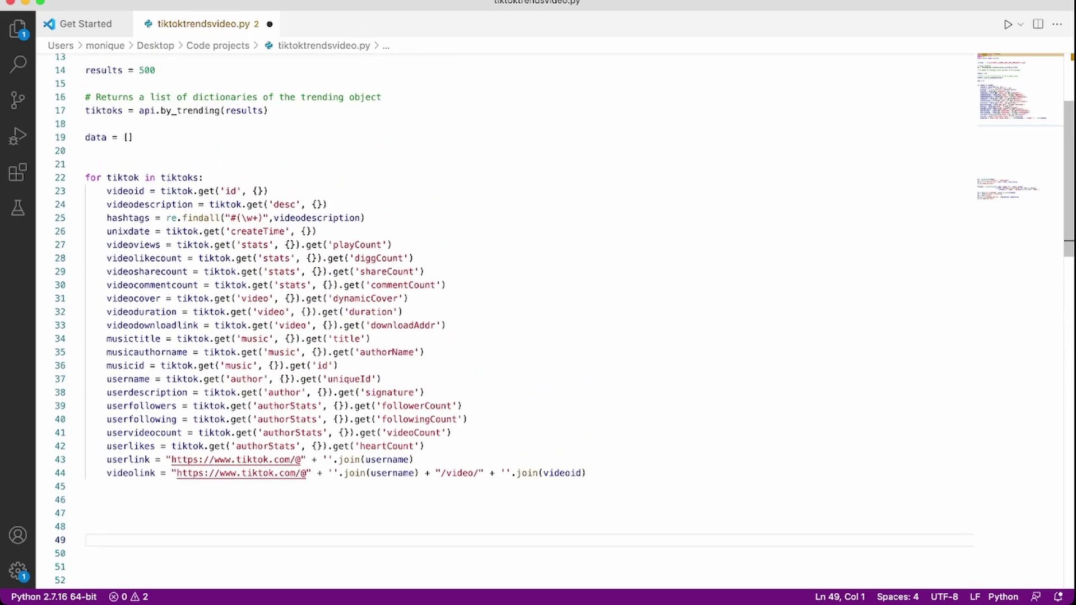
scroll(538, 322, down, 6)
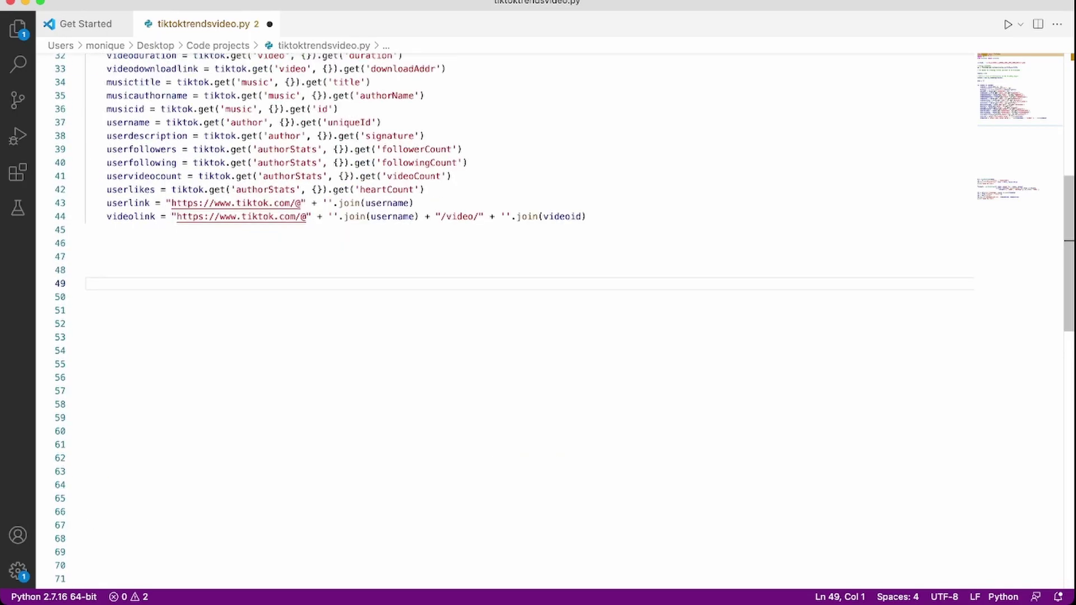
key(Up)
key(Up)
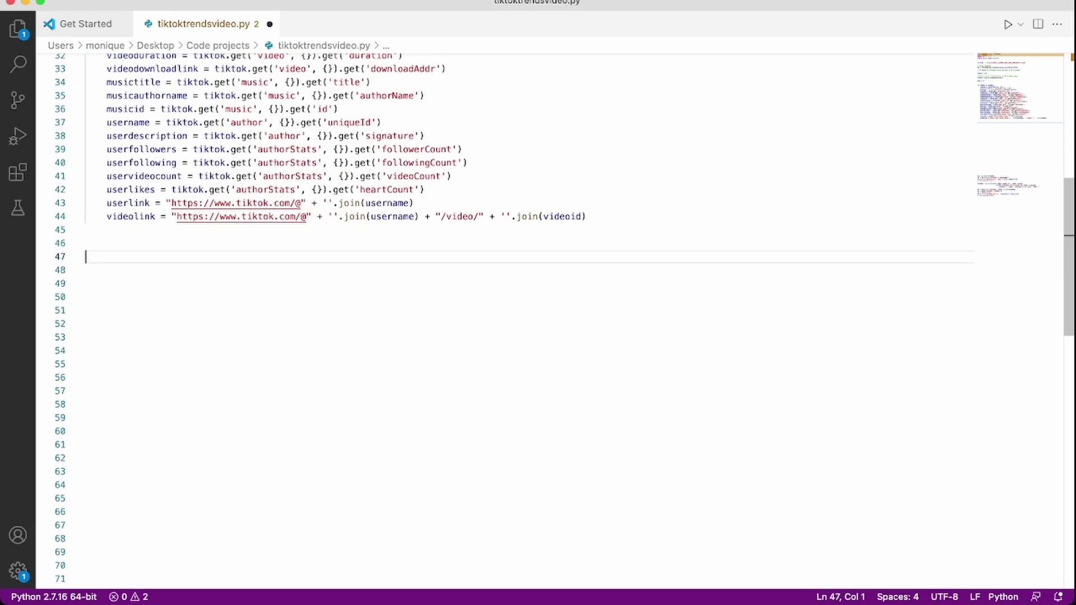
text(data.append({         'videoid': videoid,         'videodescription': videodescription,         'hashtags' : hashtags,         'createtime': unixdate,         'videolink': videolink,         'videoviews': videoviews,         'videolikecount': videolikecount,         'videocommentcount': videocommentcount,         'videosharecount': videosharecount,         'videocover': videocover,         'videoduration': videoduration,         'videodownloadlink': videodownloadlink,         'musictitle': musictitle,         'musicauthorname': musicauthorname,         'musicid': musicid,         'username': username,         'userlink': userlink,         'userfollowers': userfollowers,         'userfollowing': userfollowing,         'uservideocount': uservideocount,         'userlikes': userlikes     }))
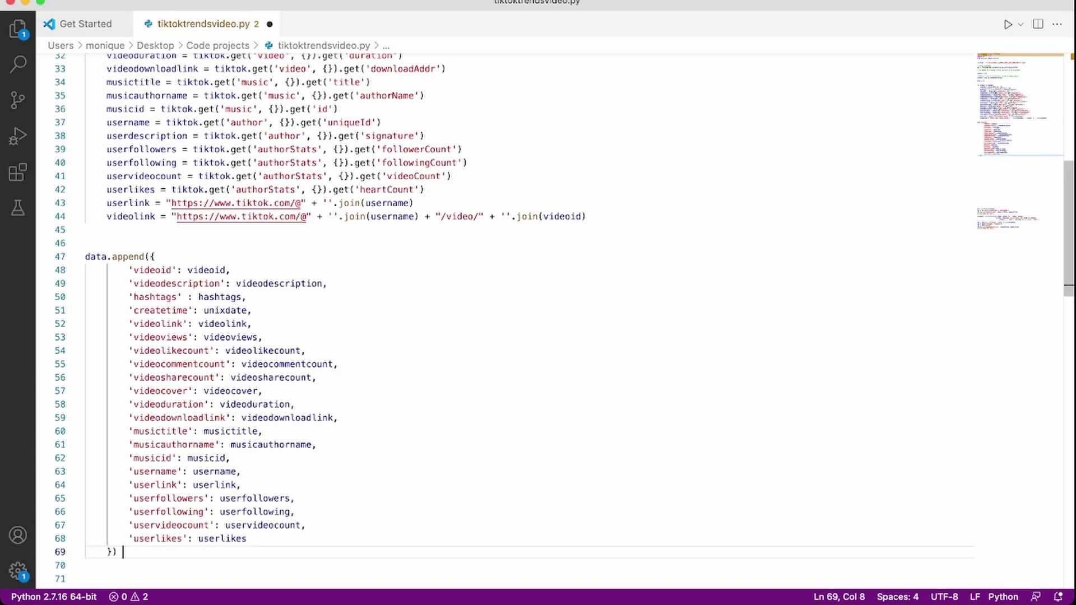
Replace tiktoks with data as the pd.DataFrame argument
double_click(131, 216)
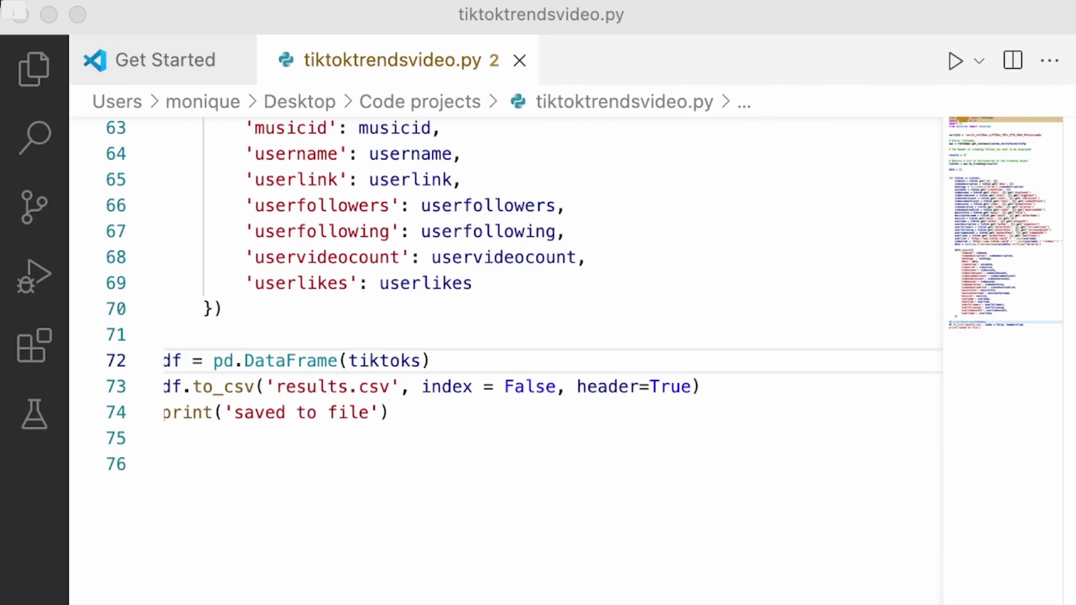
scroll(524, 293, down, 1)
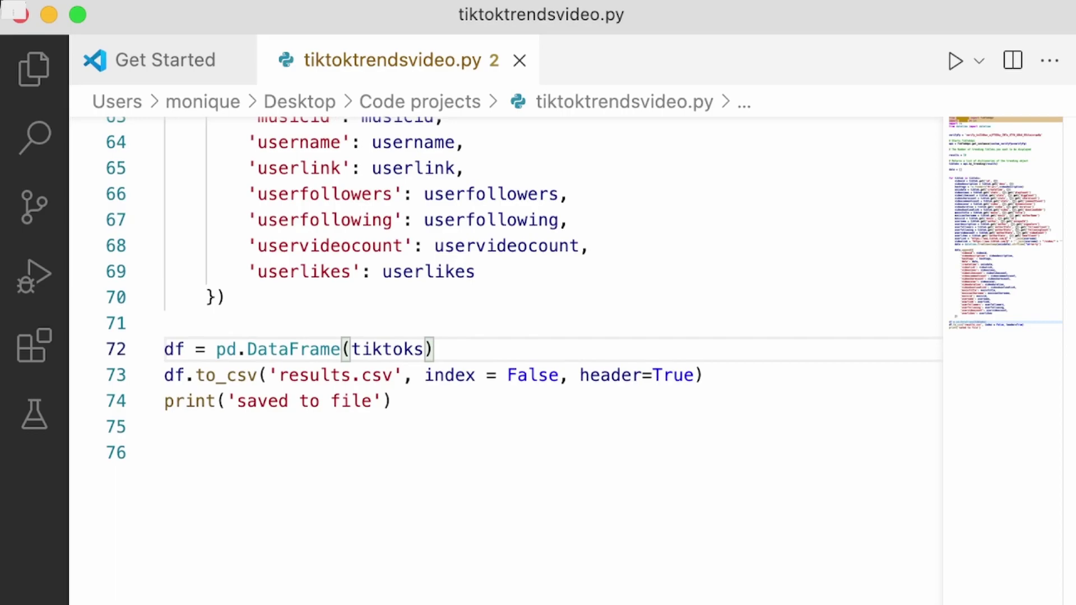
double_click(393, 349)
text(d)
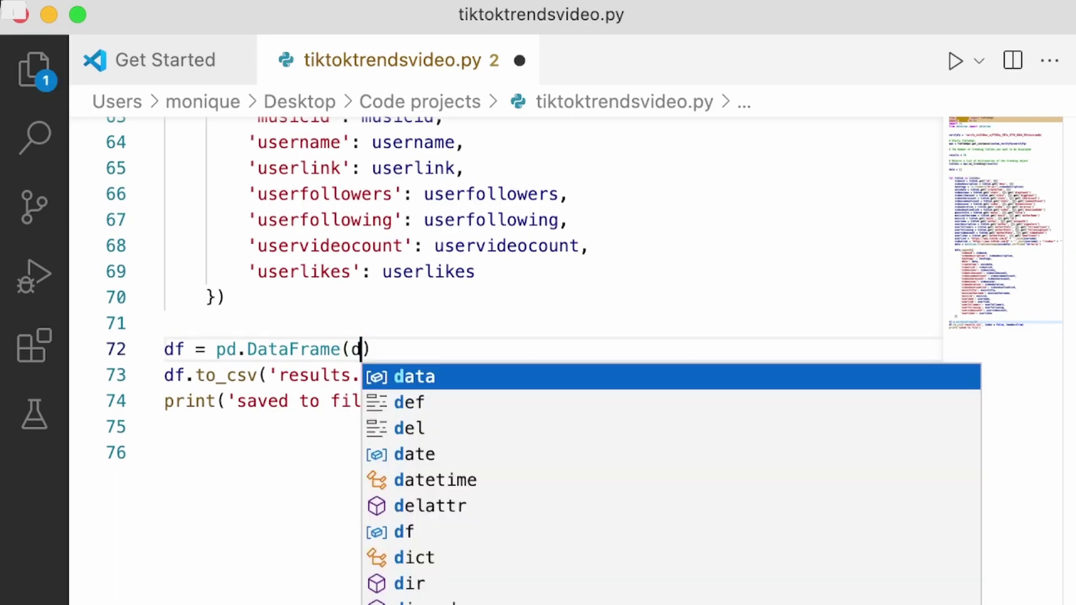
text(ata)
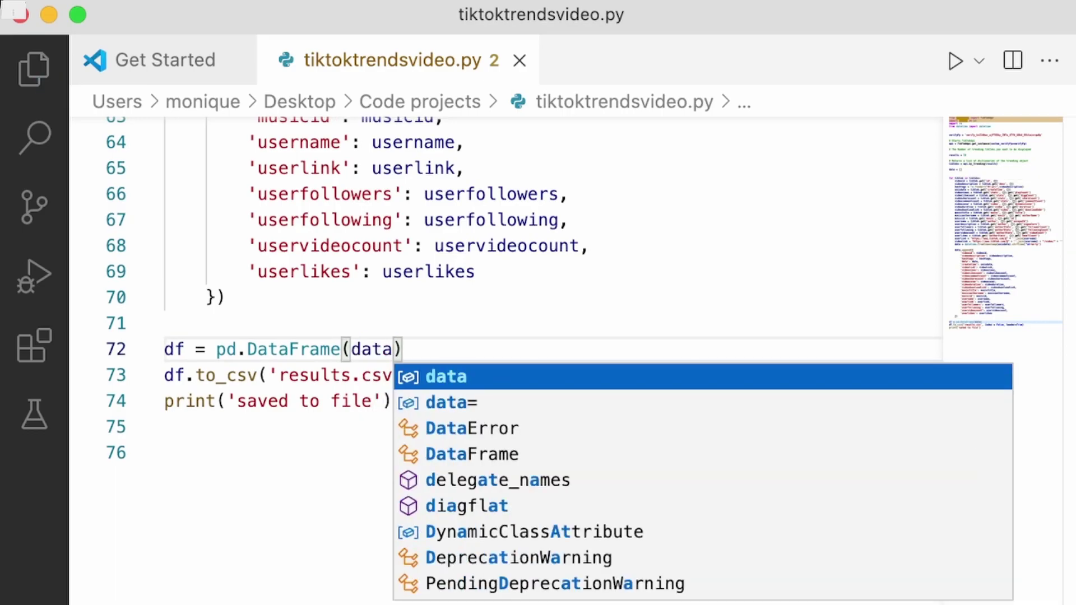
click(165, 453)
key(super+Tab)
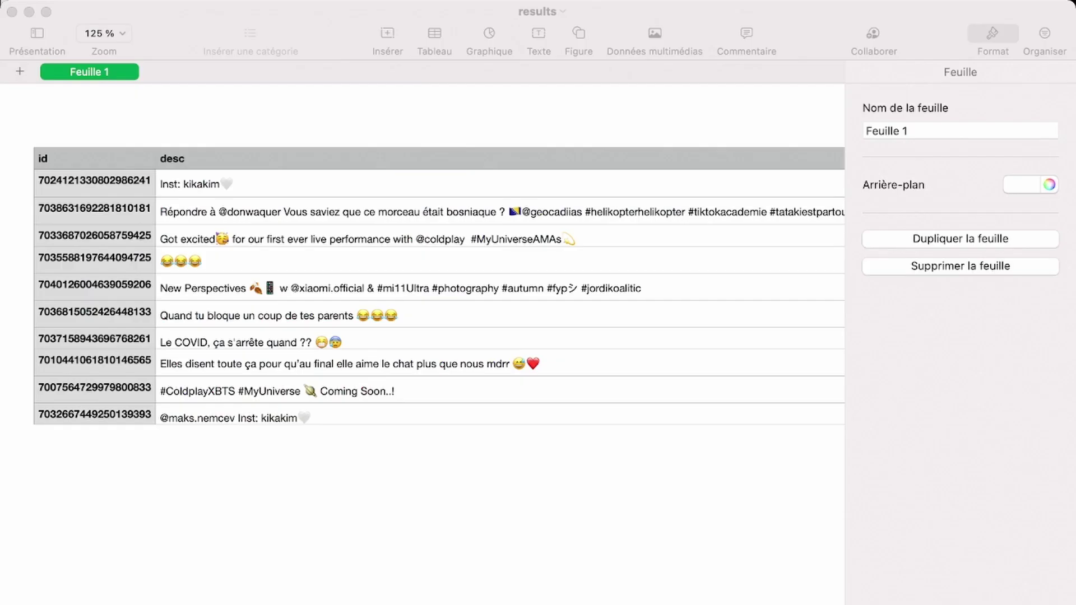
scroll(423, 286, right, 20)
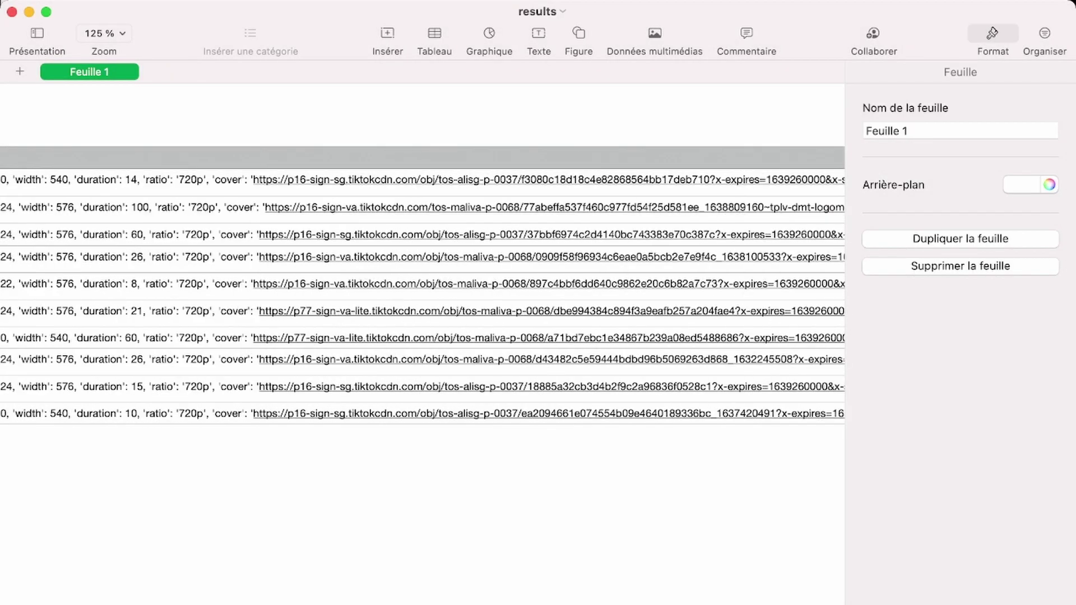
scroll(423, 286, left, 10)
click(539, 182)
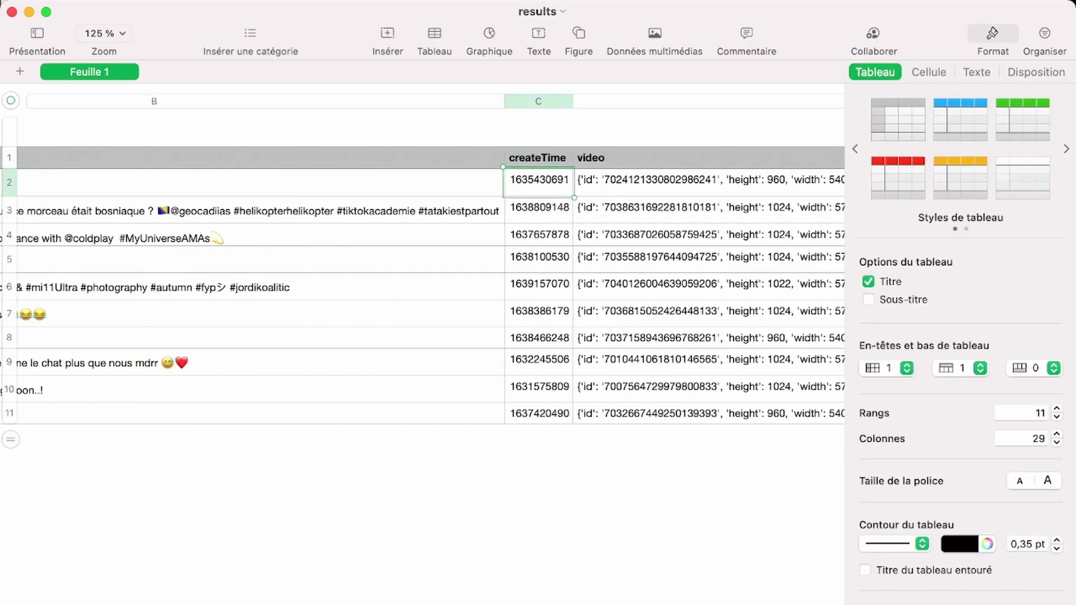
key(super+Tab)
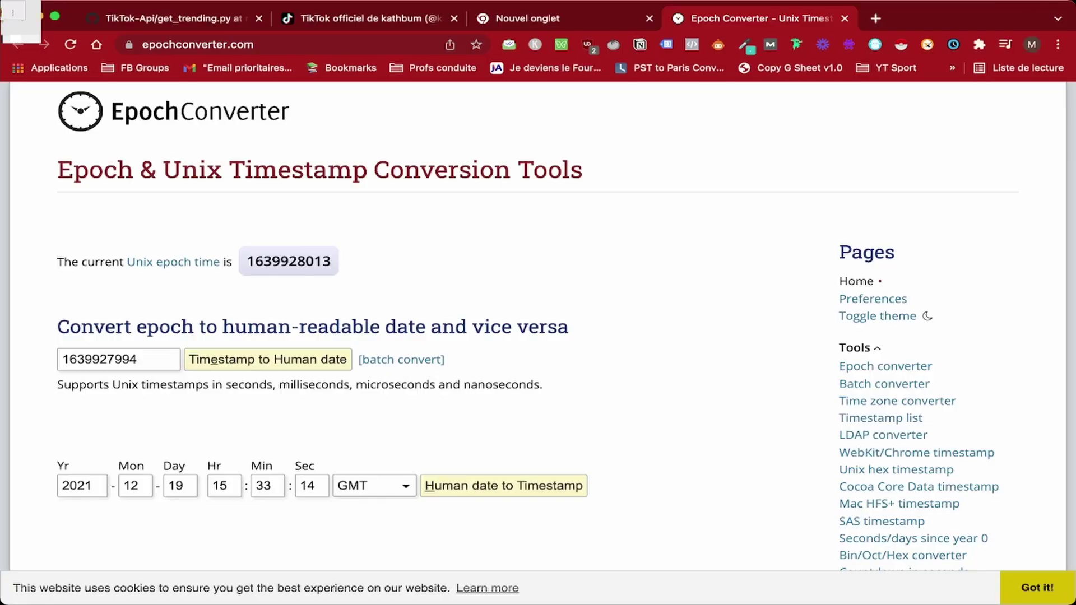
Convert month 12, day 1, 00:00:00 to an epoch timestamp in the Human date converter
scroll(538, 325, down, 3)
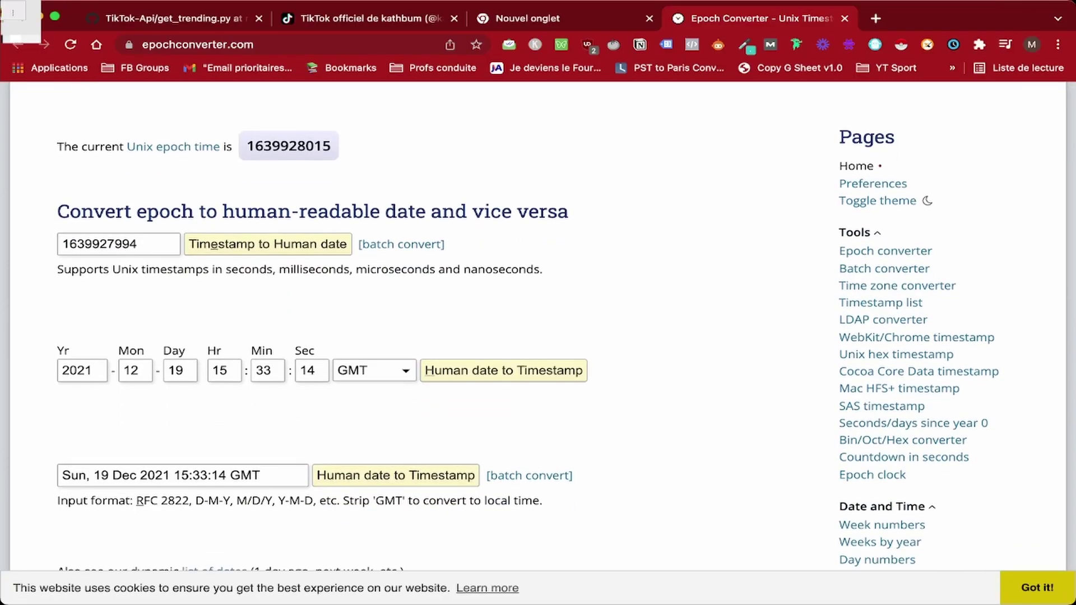
scroll(538, 325, up, 3)
double_click(135, 466)
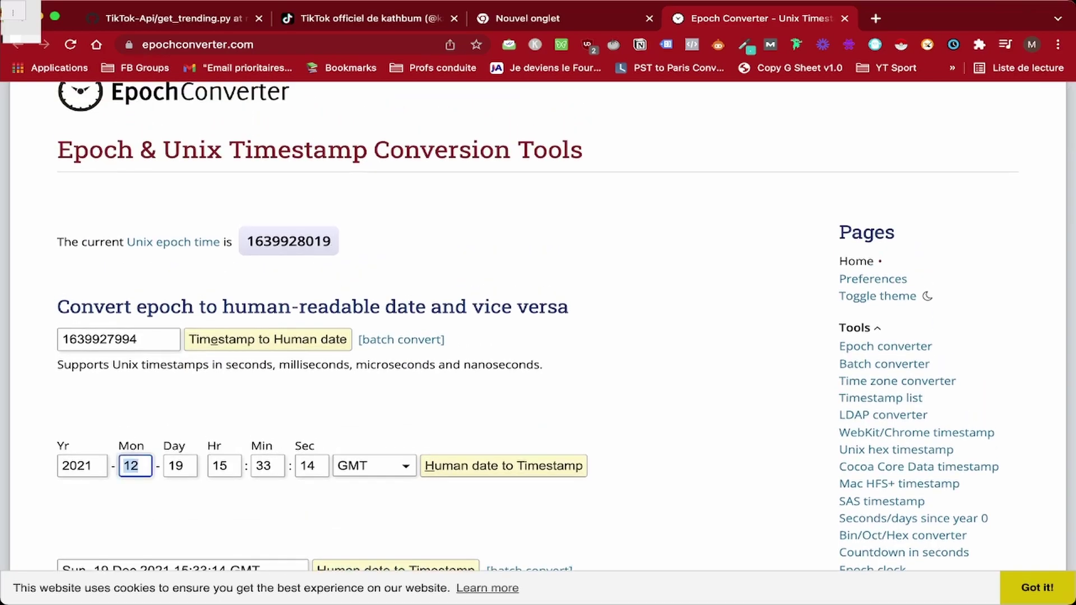
text(1)
key(BackSpace)
text(12)
key(Tab)
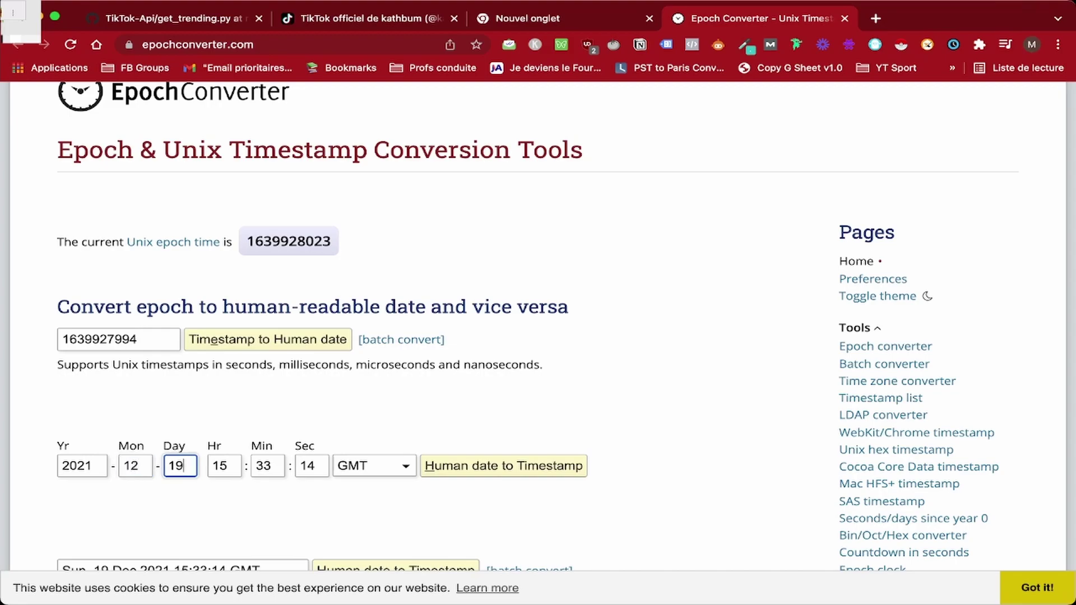
text(1)
key(Tab)
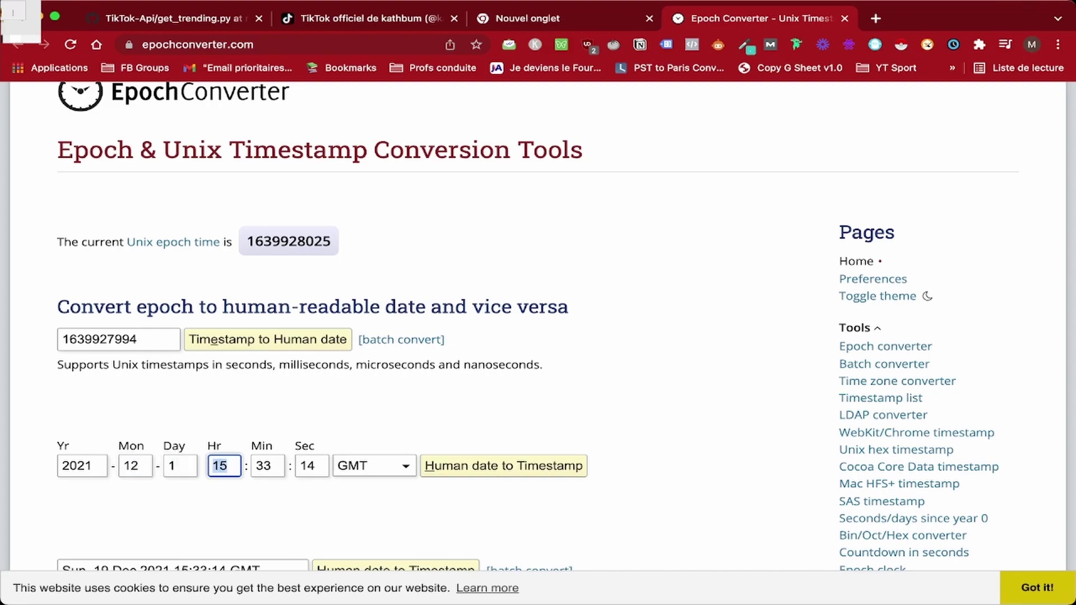
text(00)
key(Tab)
text(00)
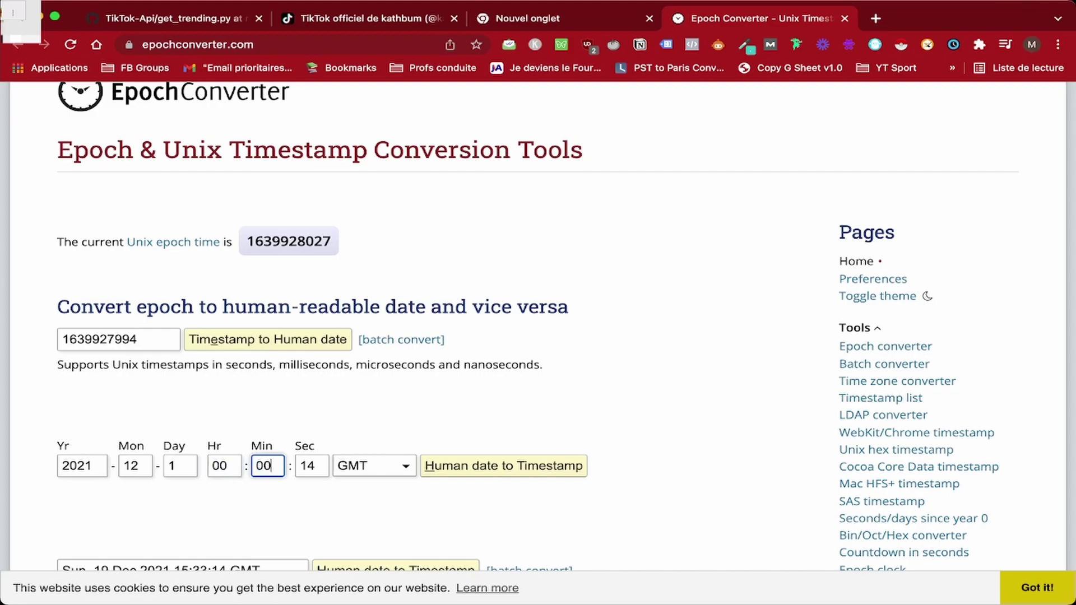
key(Tab)
text(00)
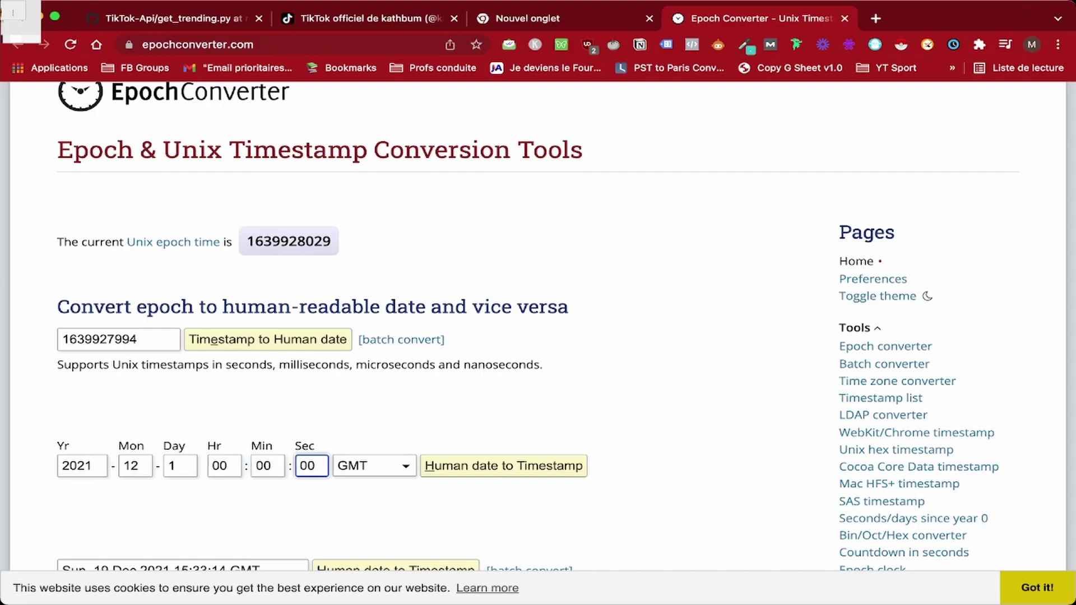
key(Return)
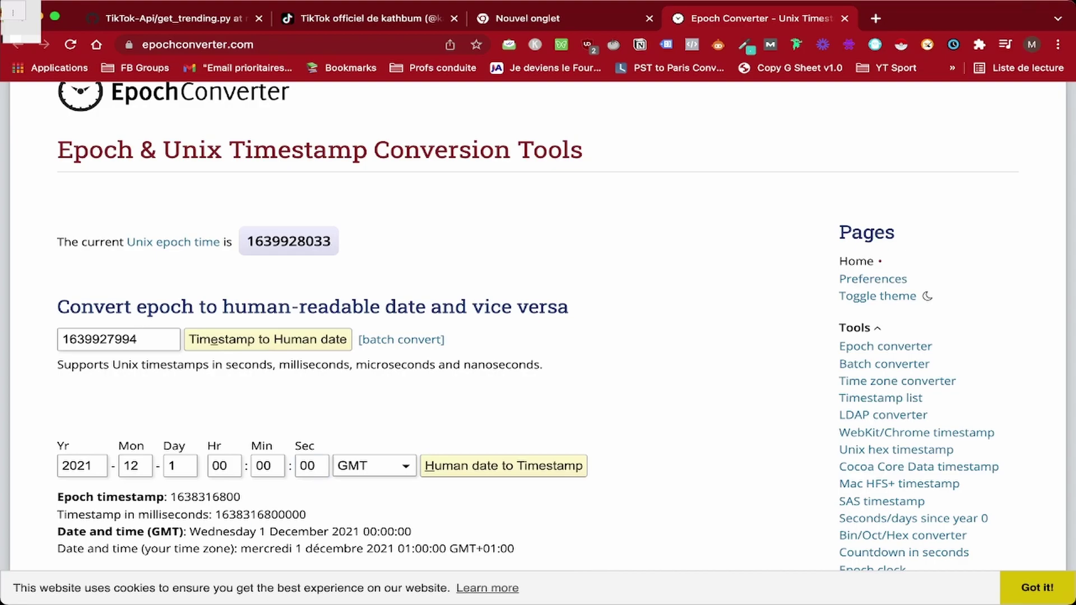
drag(190, 531, 327, 532)
click(392, 532)
double_click(205, 497)
key(super+c)
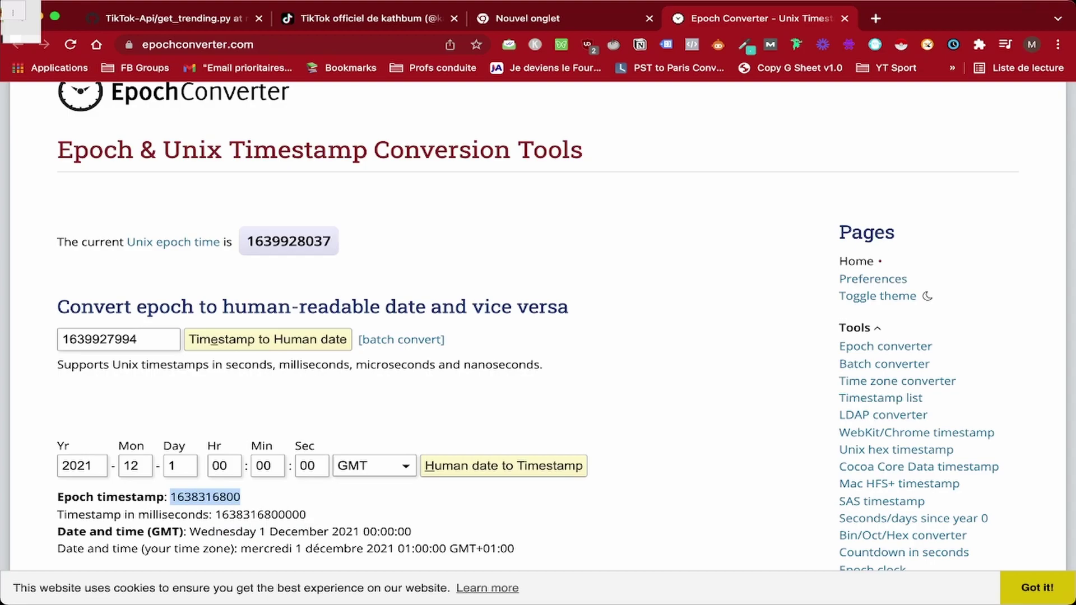
key(super+Tab)
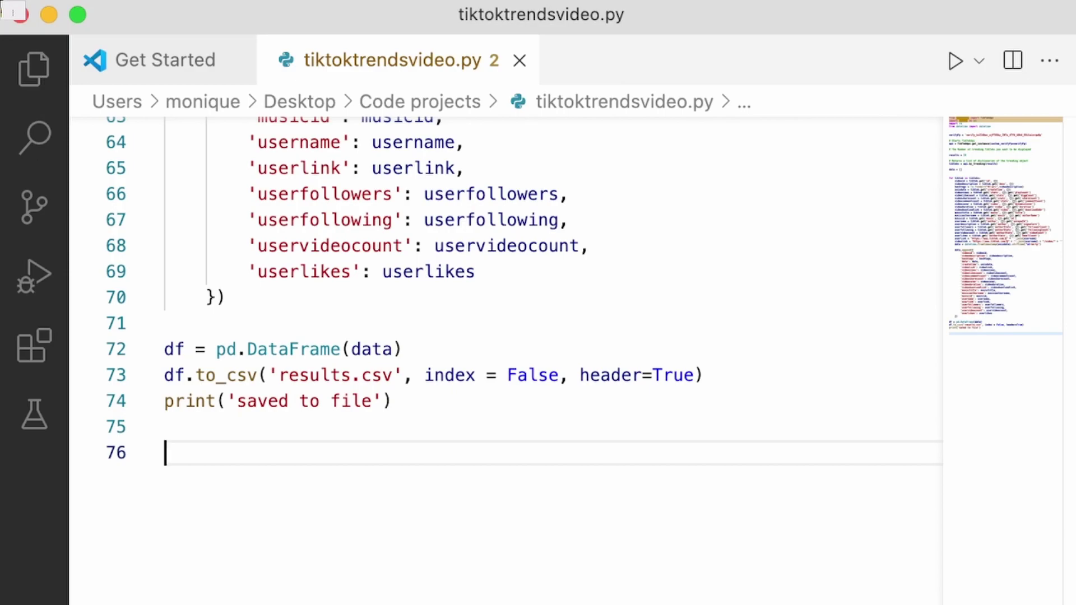
Start line 73 below the DataFrame line as df2 = df.query("createtime
click(403, 349)
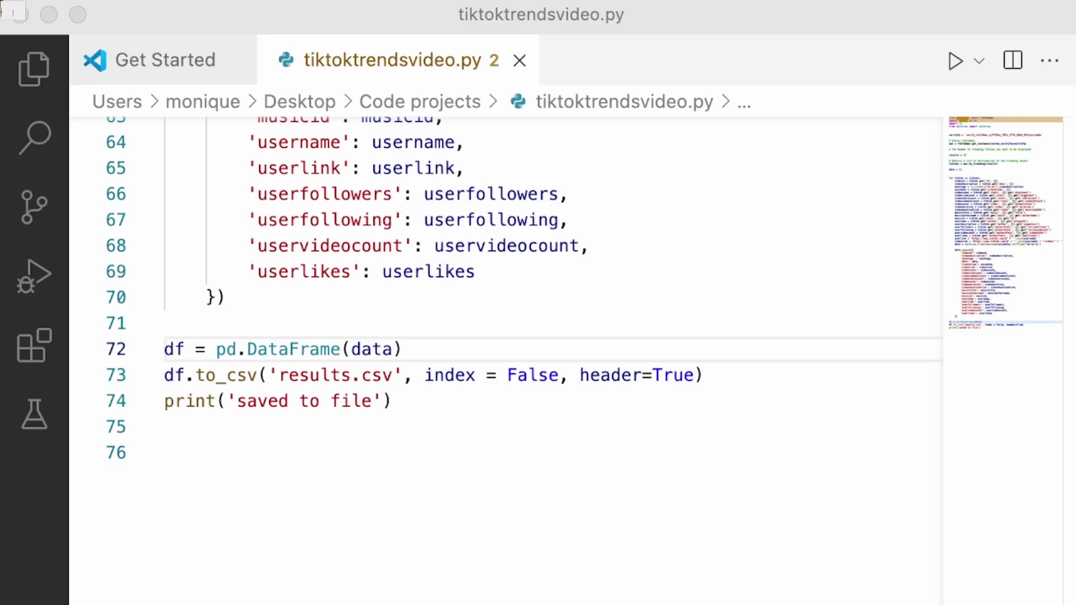
key(Down)
key(Up)
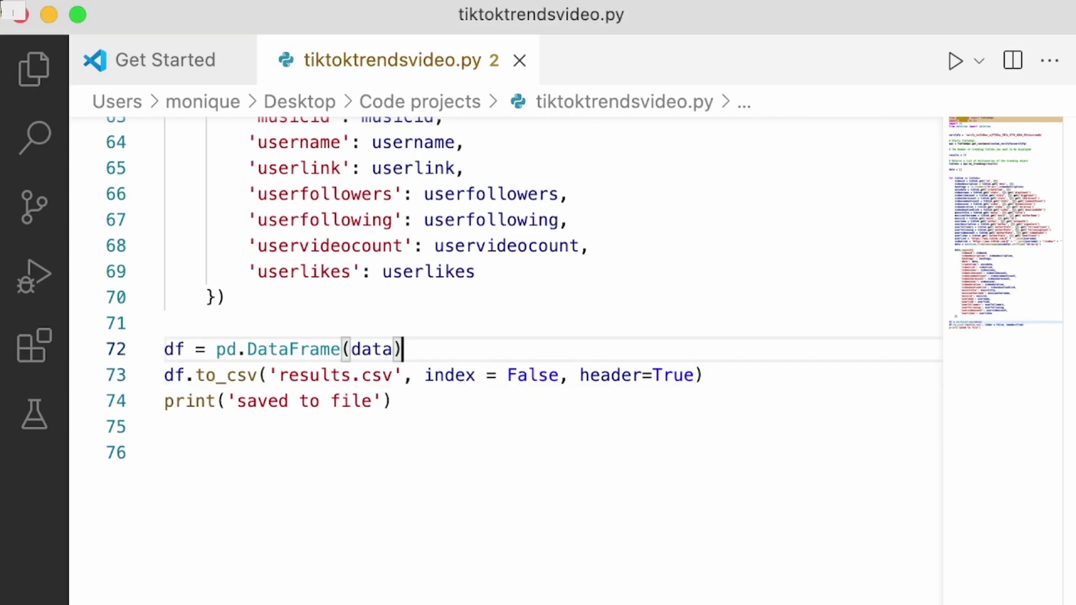
key(Return)
text(d)
text(f)
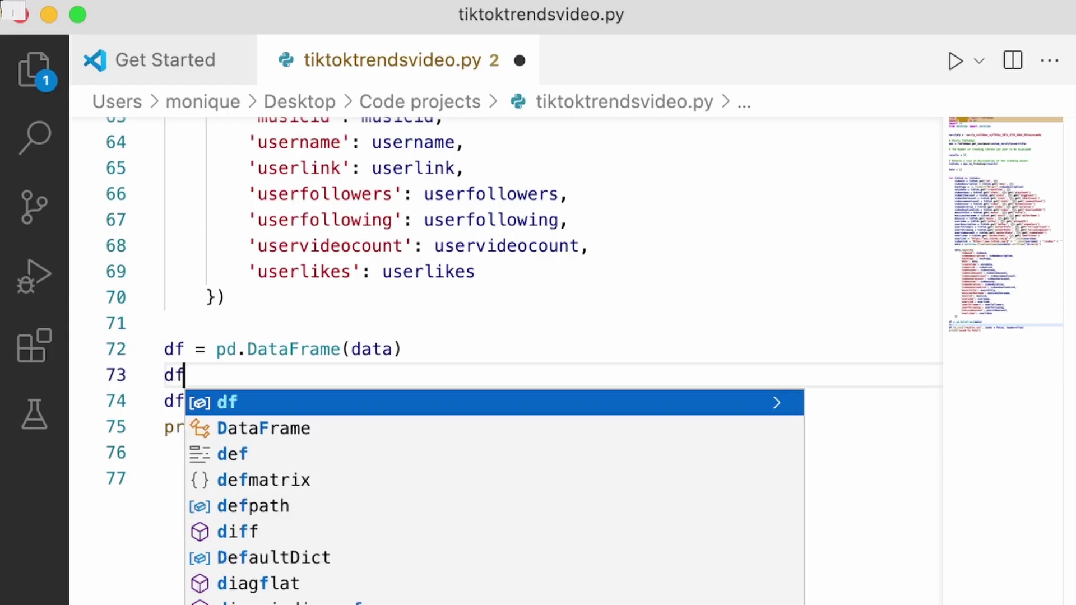
text(2 = )
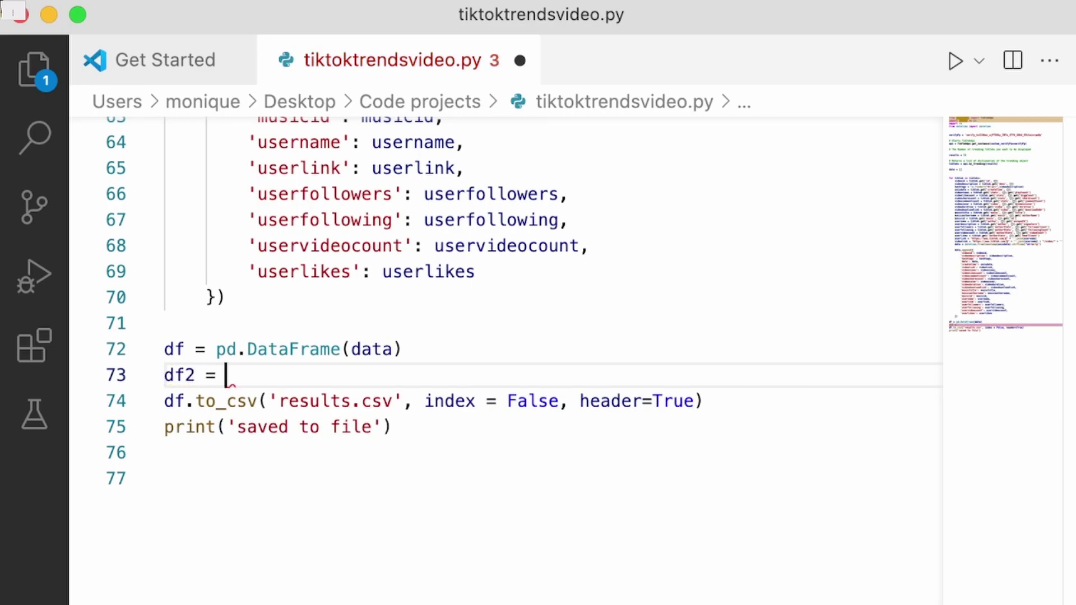
text(df.query)
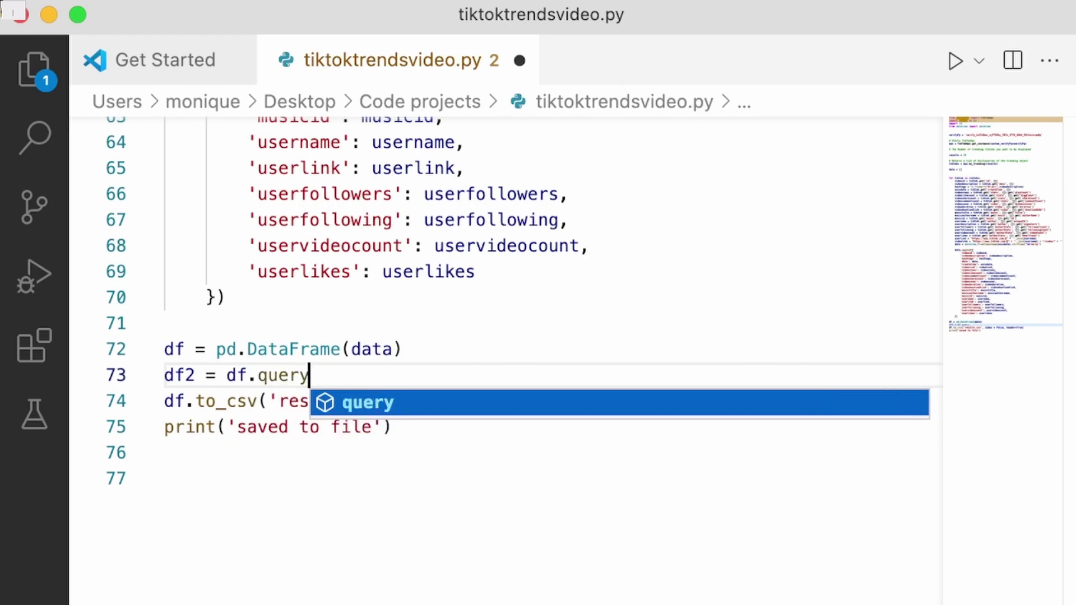
key(super+Tab)
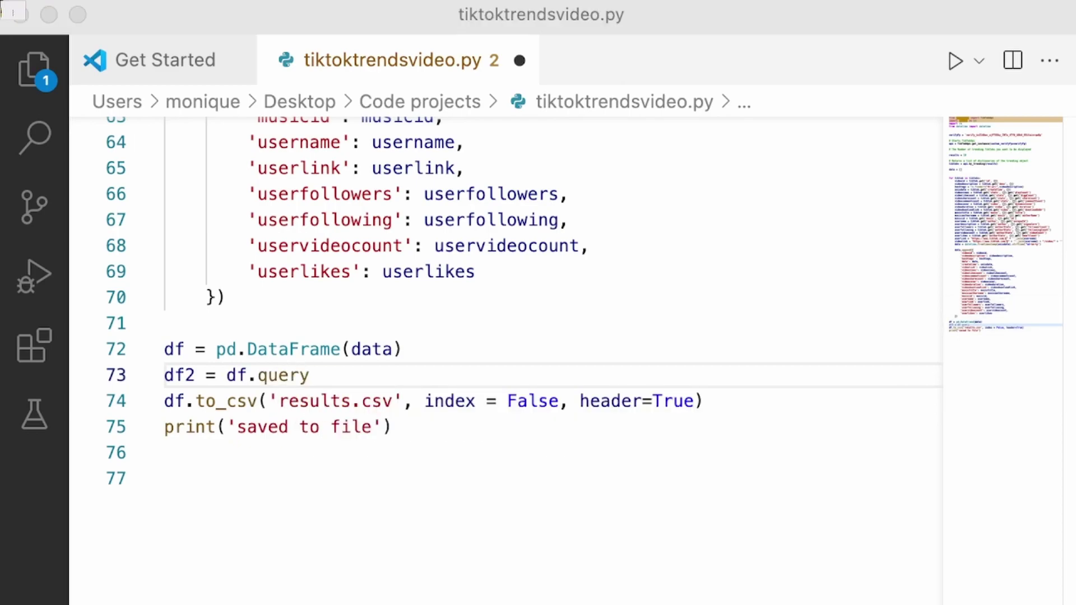
click(166, 478)
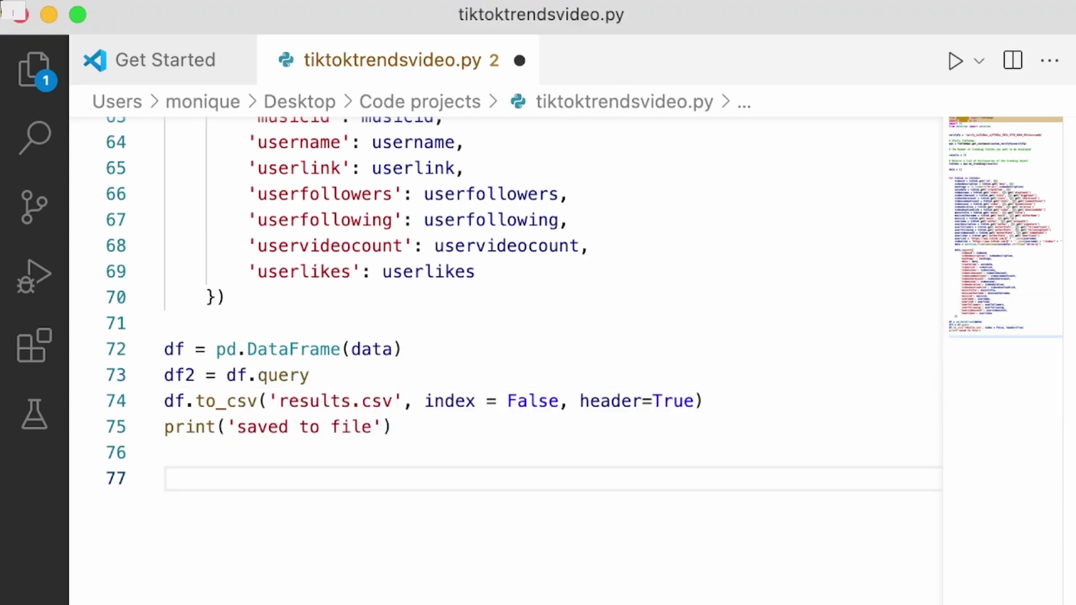
click(309, 375)
text(()
text("c)
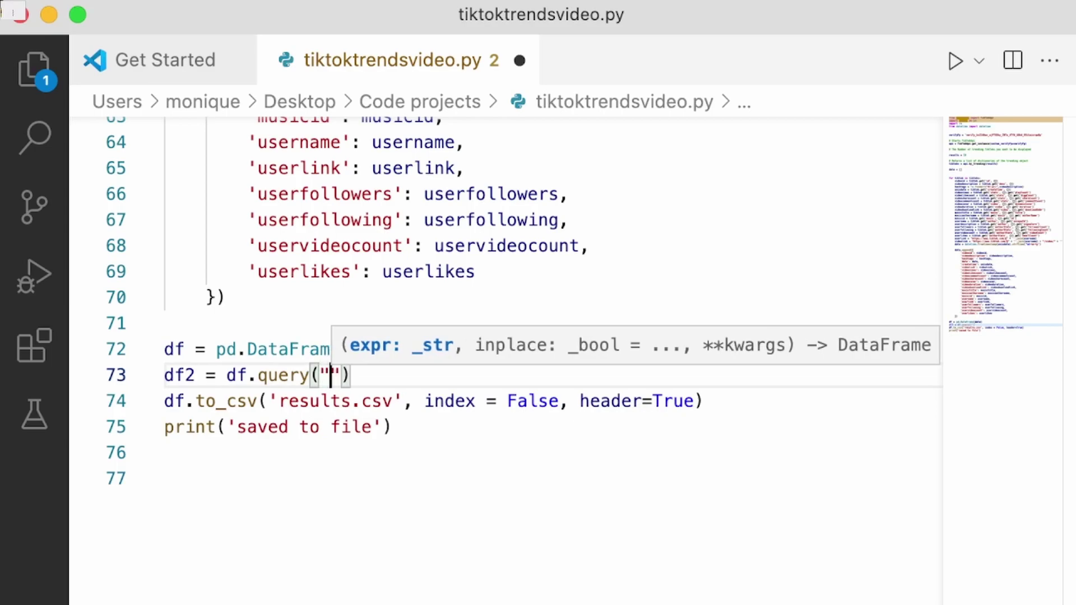
text(reatetime)
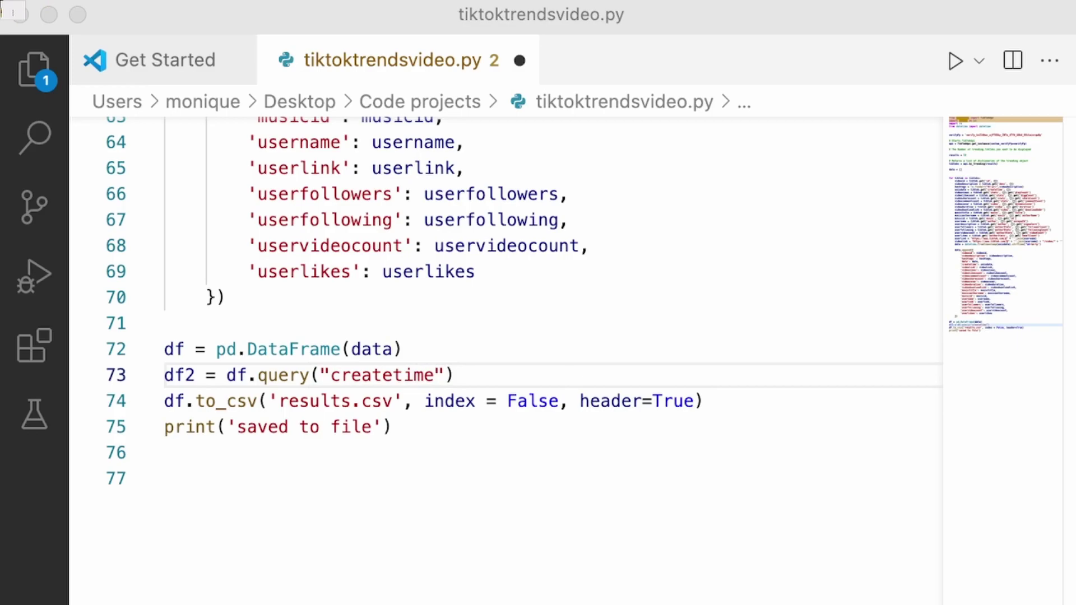
click(165, 478)
click(438, 375)
text(>)
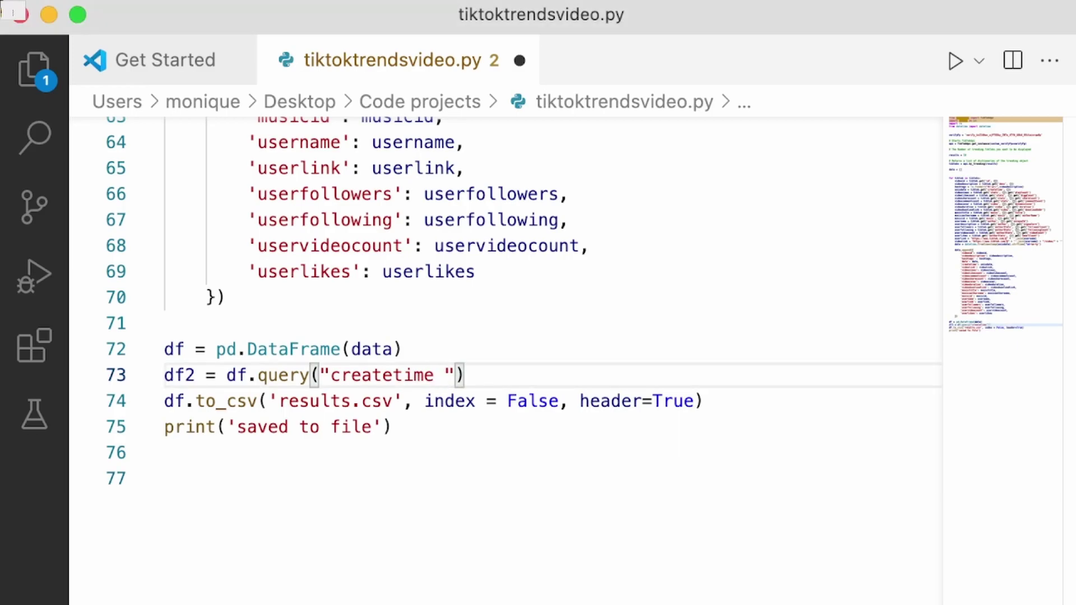
text(=)
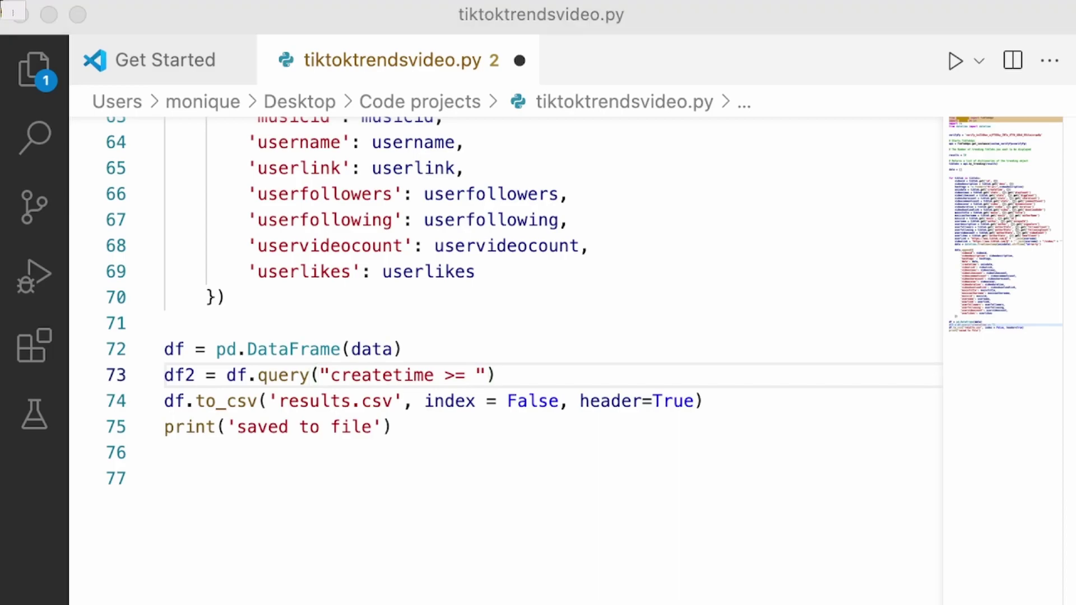
click(164, 478)
click(475, 375)
key(super+v)
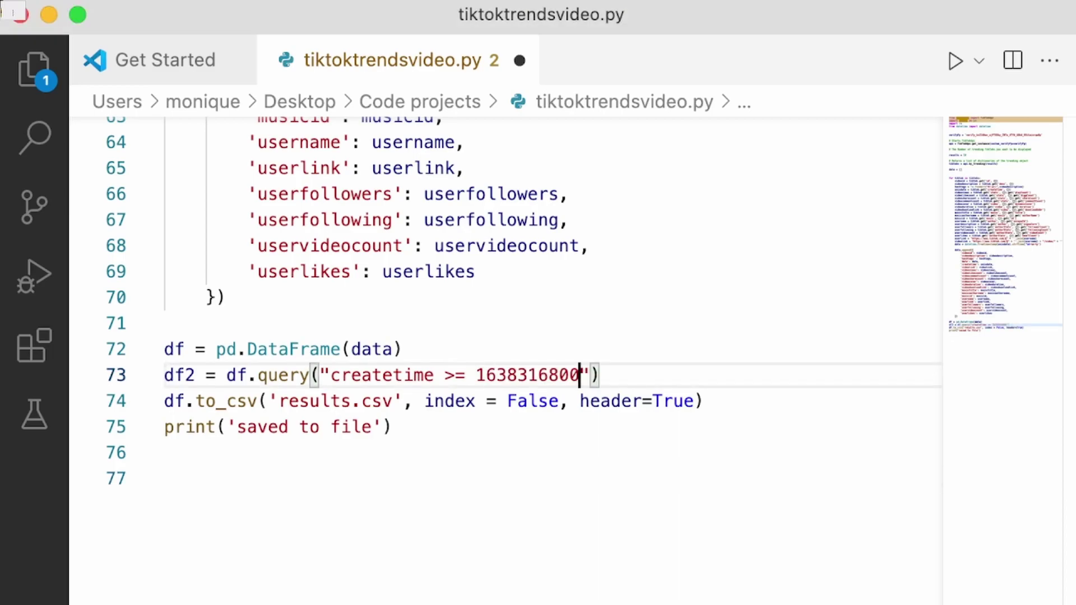
key(Right)
key(Right)
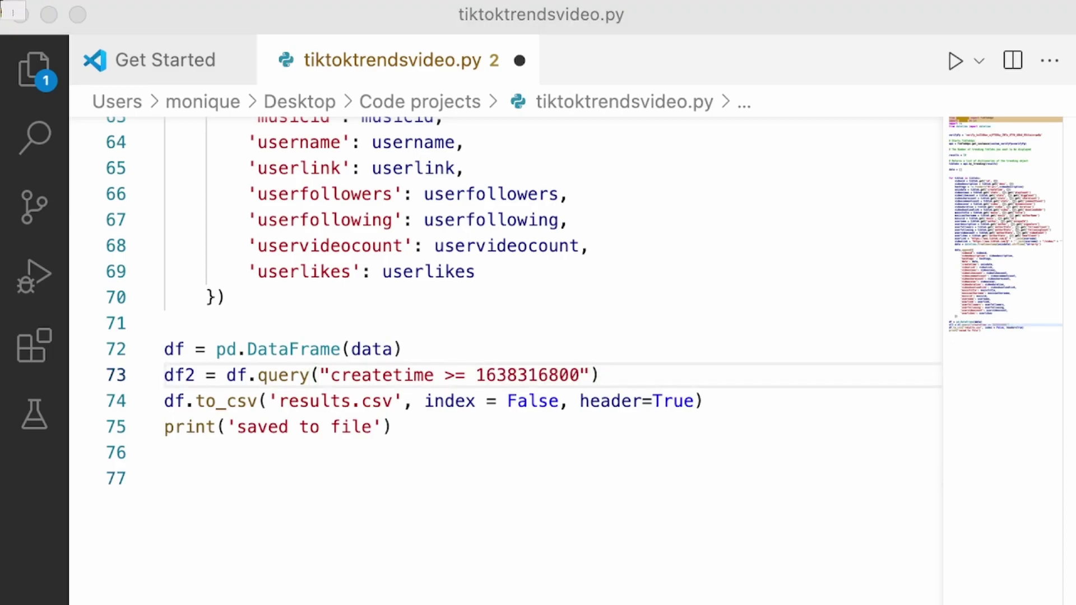
click(165, 478)
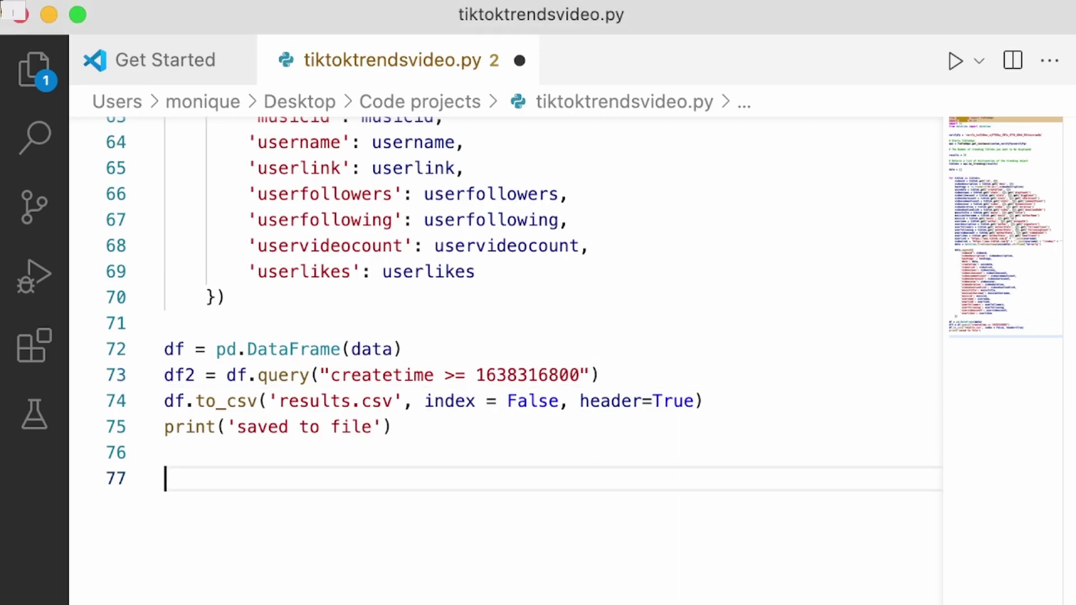
key(super+s)
click(184, 401)
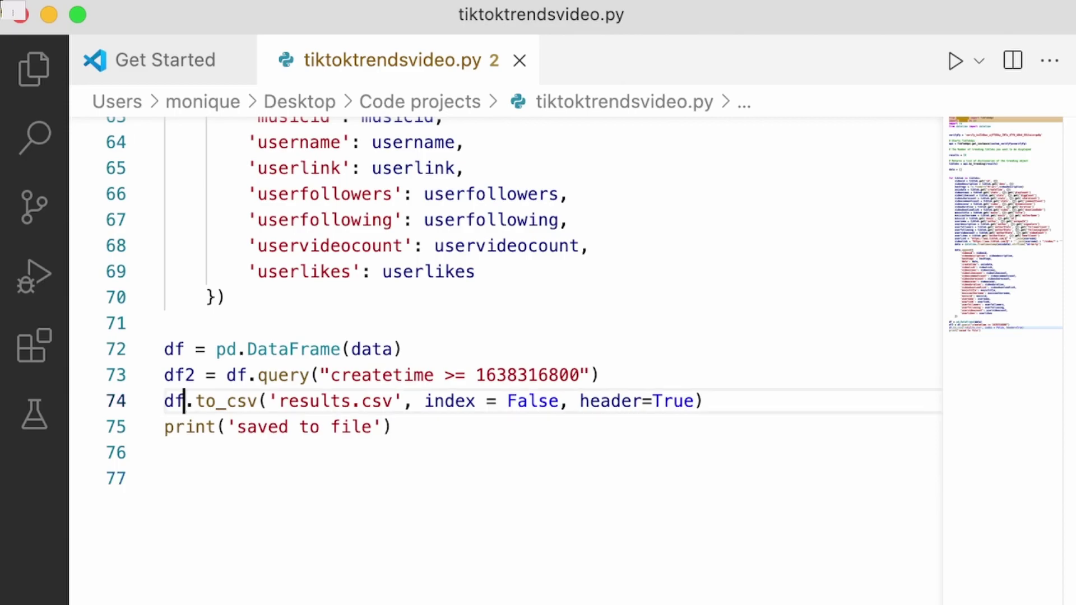
text(2)
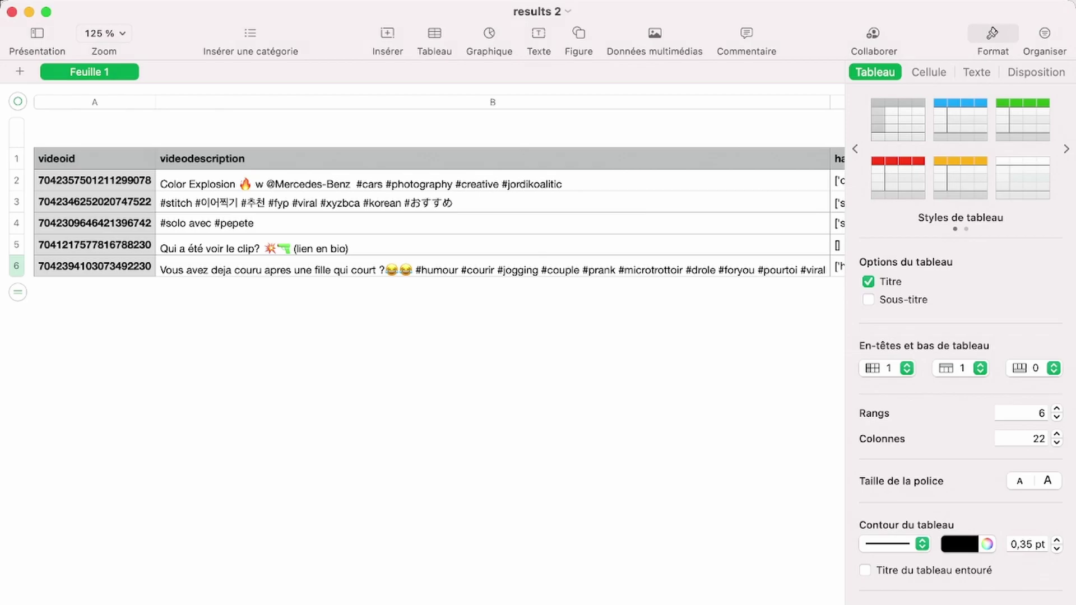
scroll(432, 213, right, 15)
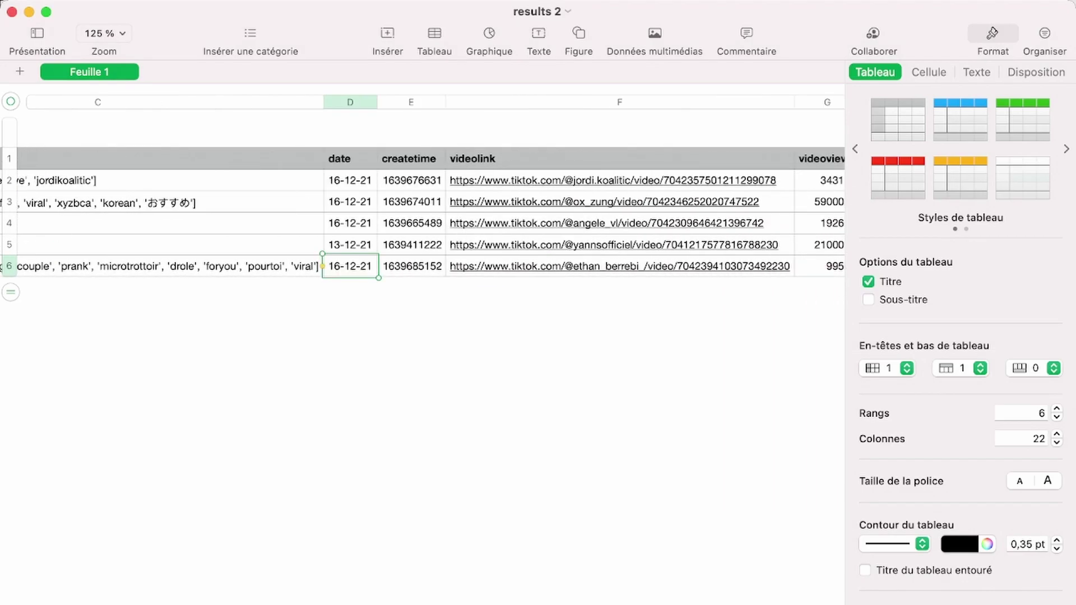
scroll(432, 224, left, 5)
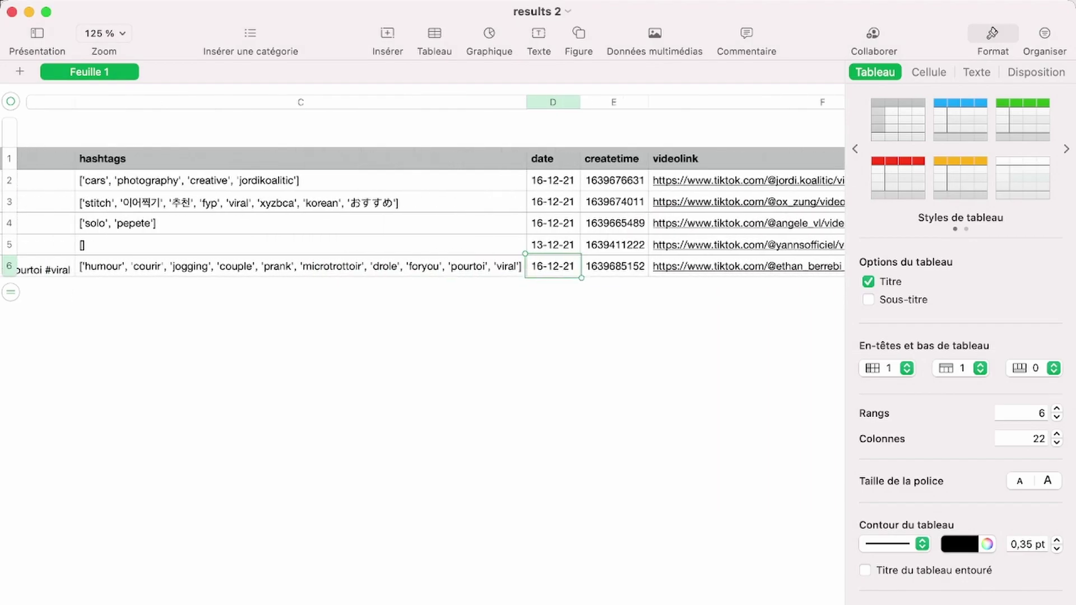
scroll(430, 213, right, 15)
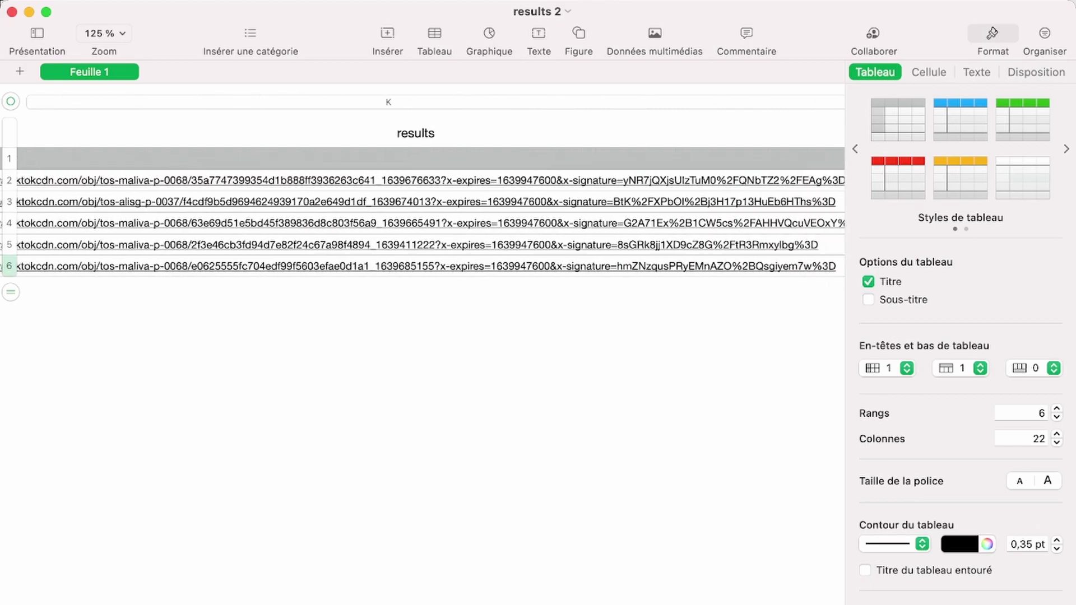
scroll(431, 213, right, 15)
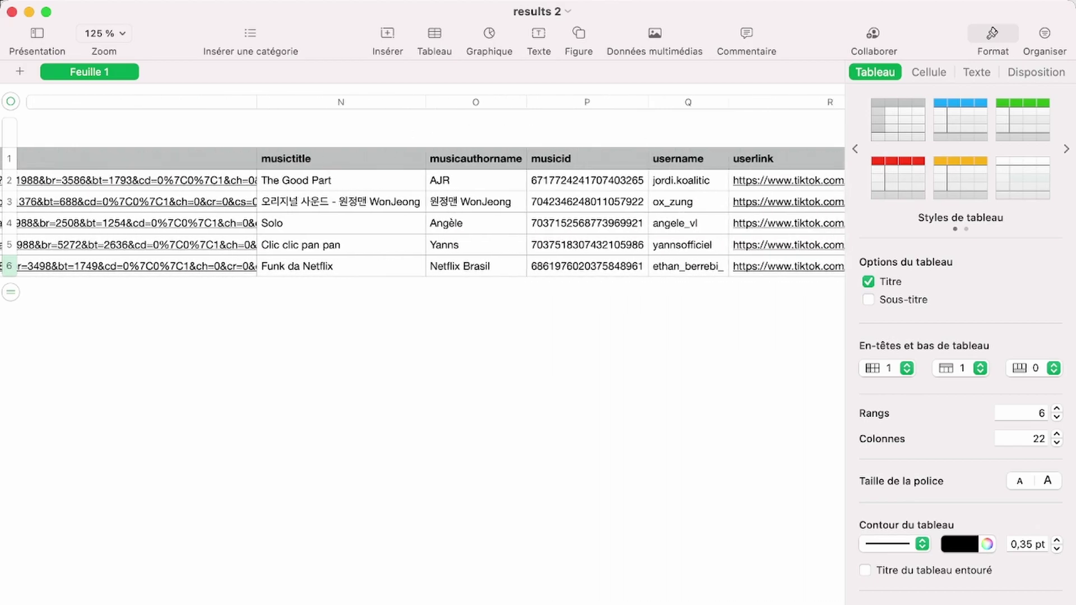
scroll(430, 213, left, 20)
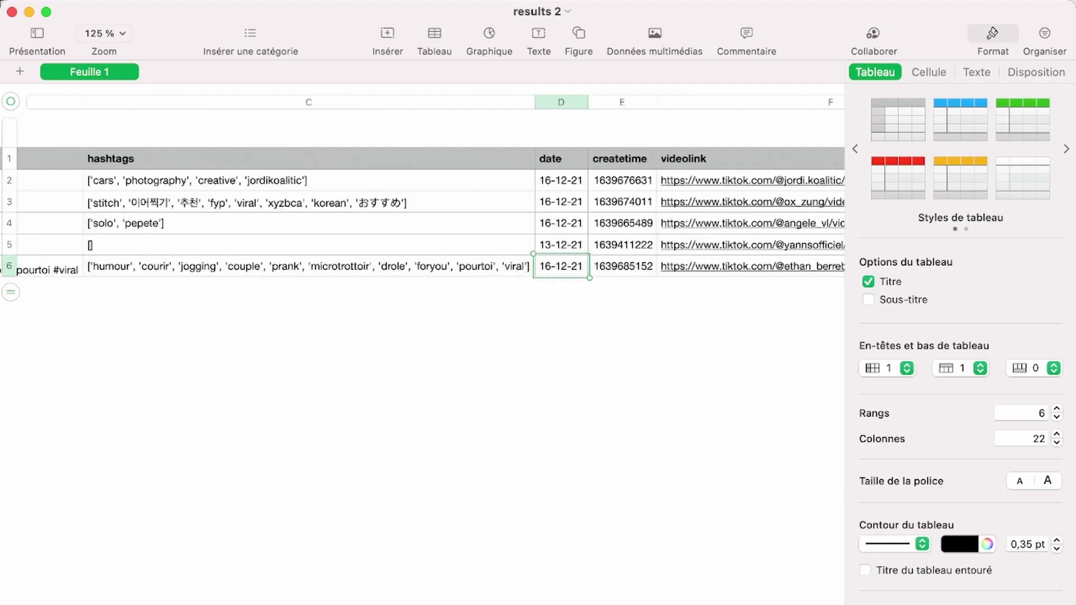
scroll(426, 224, left, 3)
scroll(426, 225, right, 15)
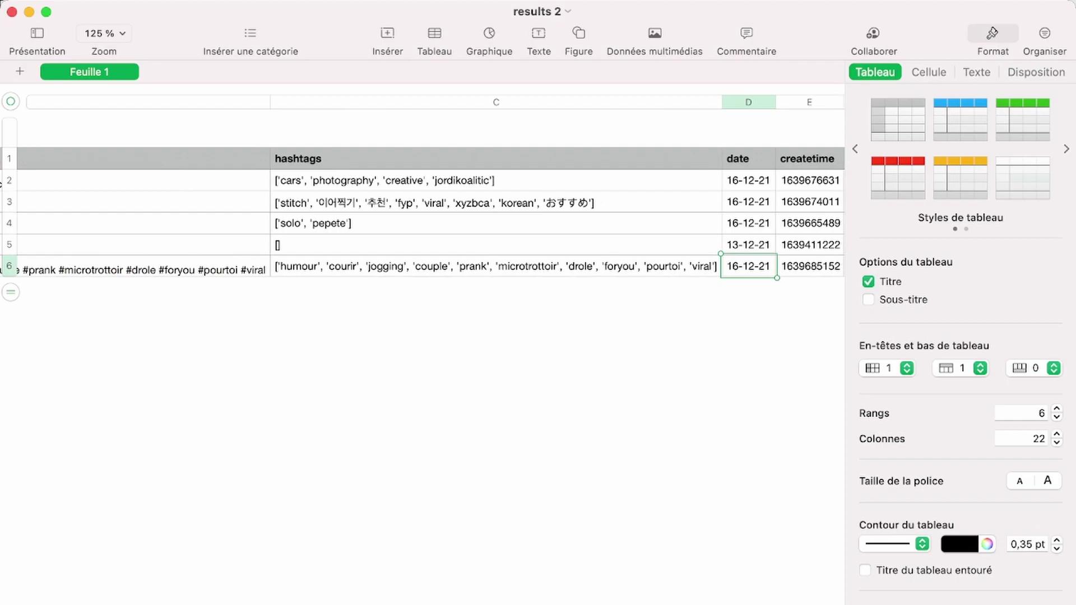
scroll(426, 213, right, 1)
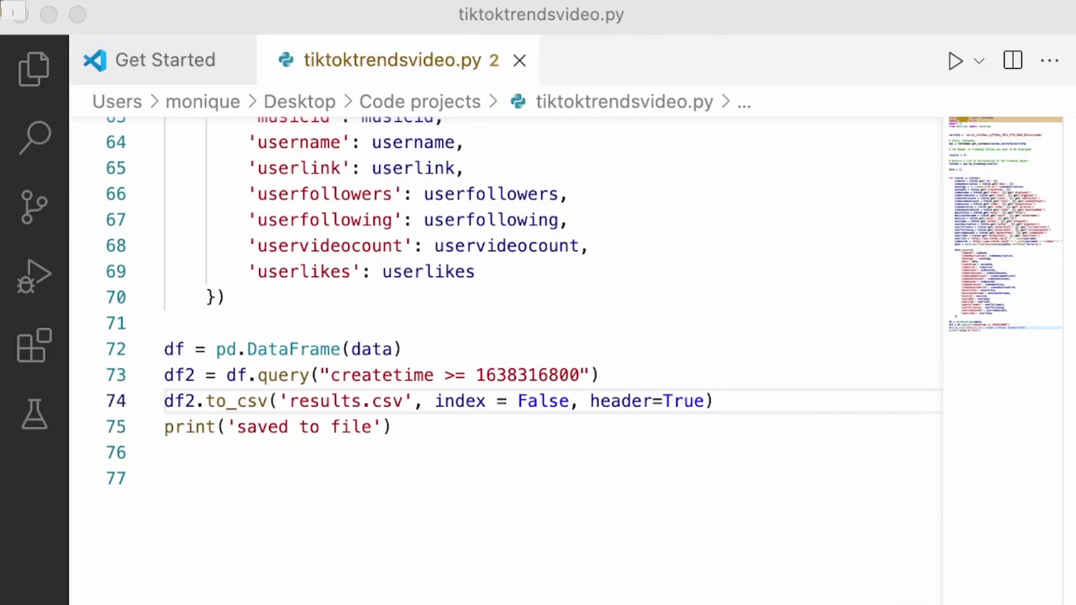
Paste the code that flattens the hashtags lists into rows after the print statement
click(165, 427)
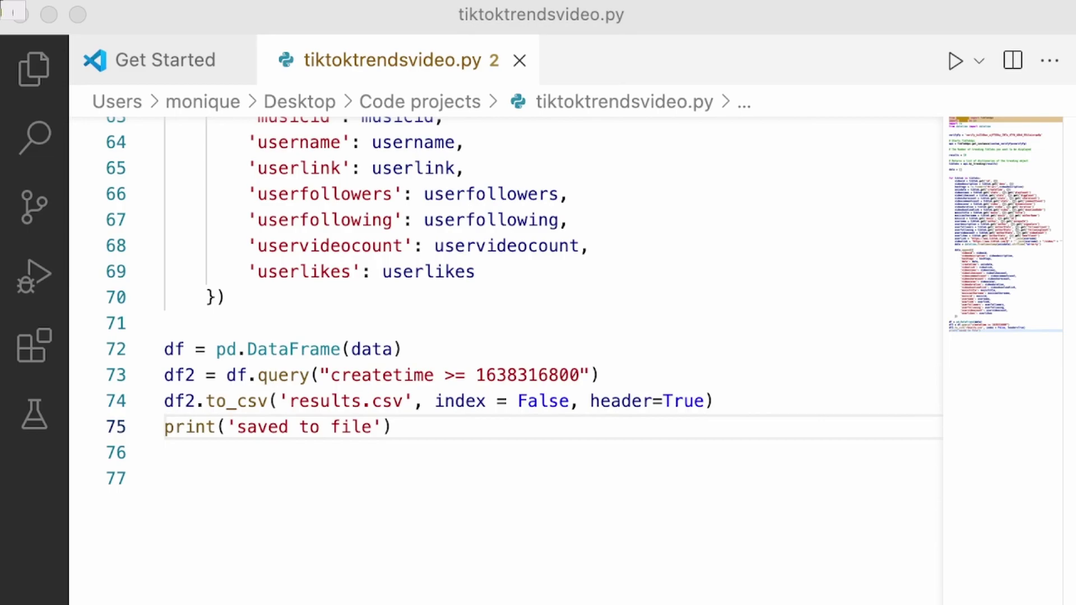
click(165, 452)
key(Return)
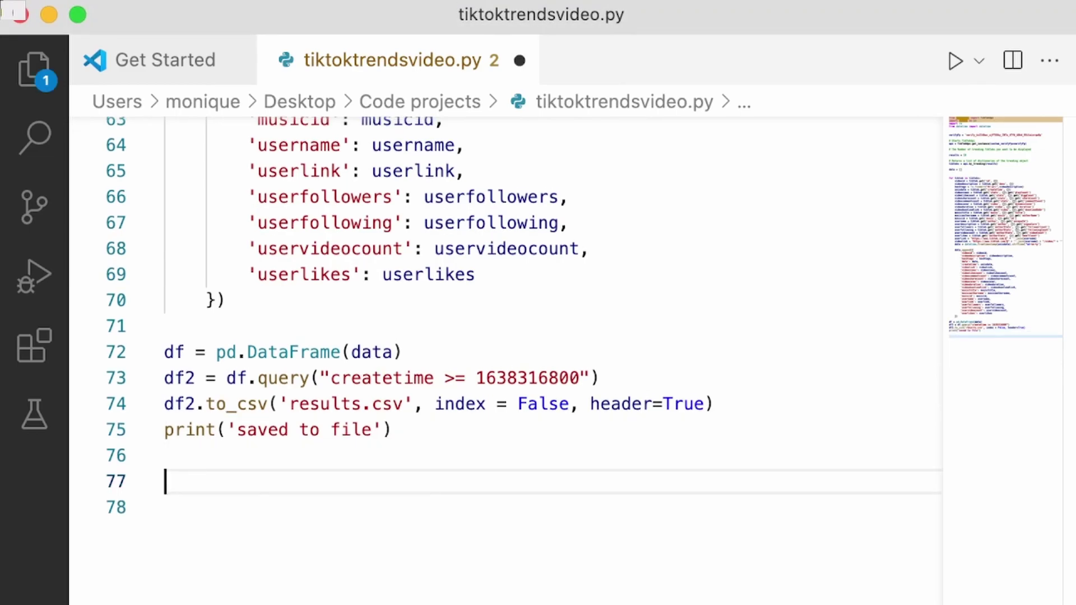
text(flatdata = pd.DataFrame([( index, value) for ( index, values) in df2[ 'hashtags' ].iteritems() for value in values], columns = [ 'index', 'hashtags']).set_index( 'index' ))
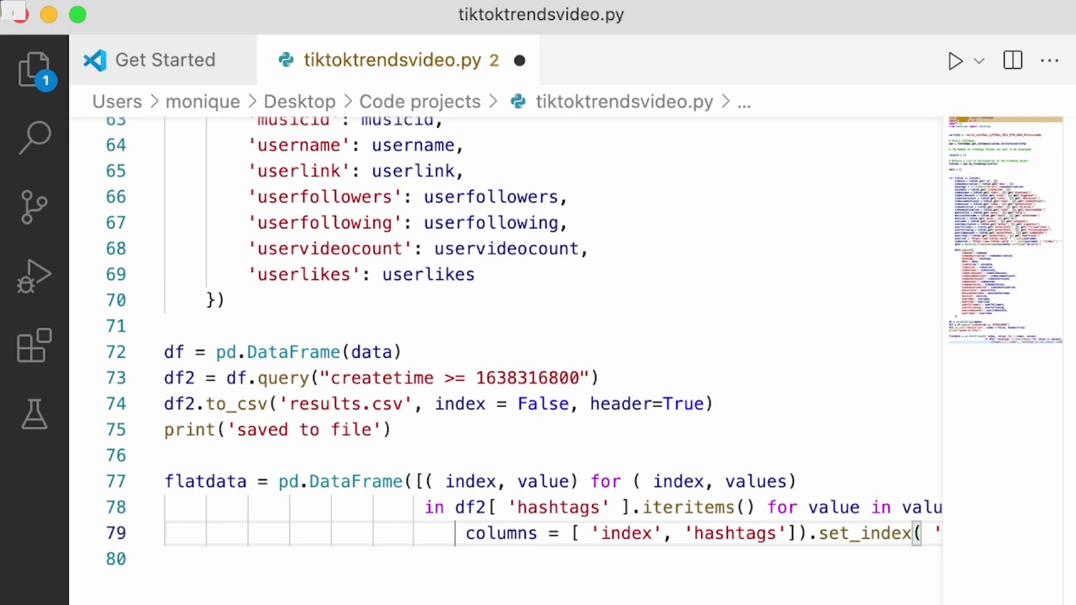
scroll(505, 336, right, 3)
key(Return)
key(Return)
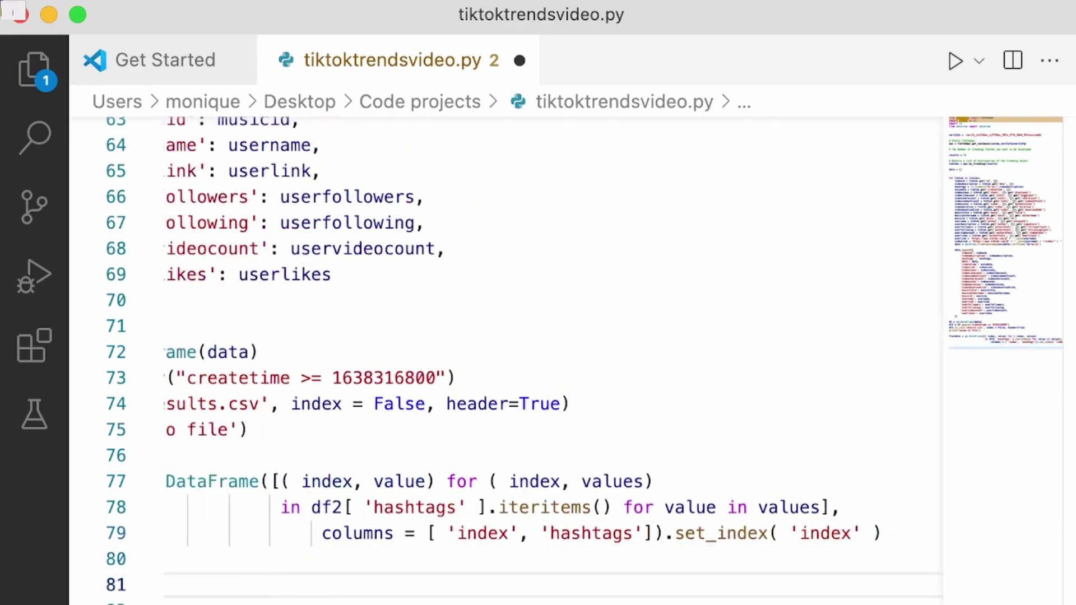
Add df3 joining flatdata, df4 keeping hashtags and videoid, and df5 dropping empty rows
scroll(504, 336, left, 3)
text(df3 = df2.drop ('hashtags', axis= 1).join(flatdata))
key(Return)
text(df4 = )
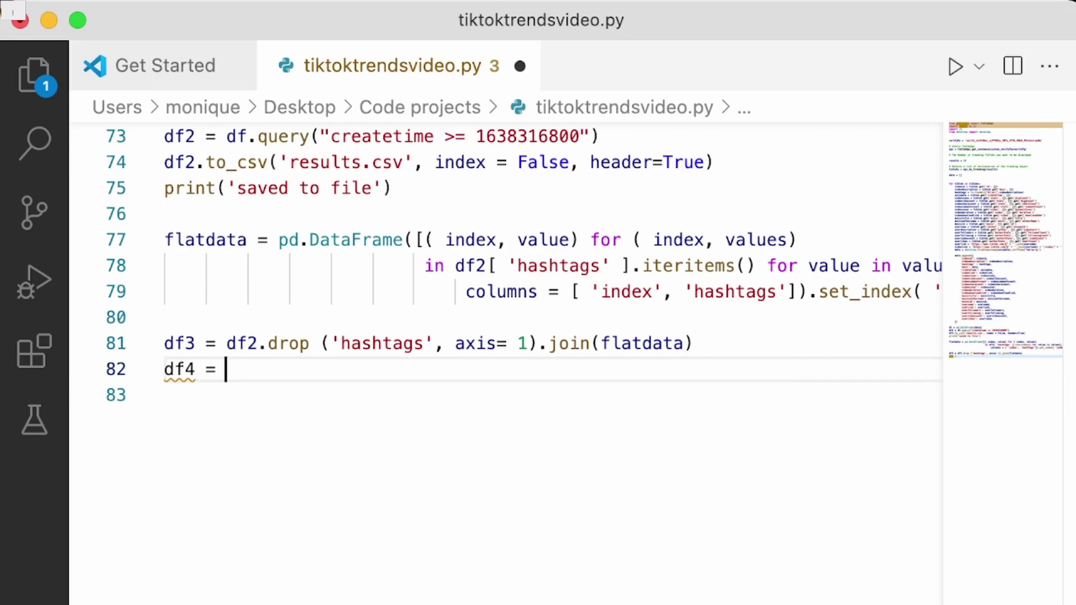
text(df3)
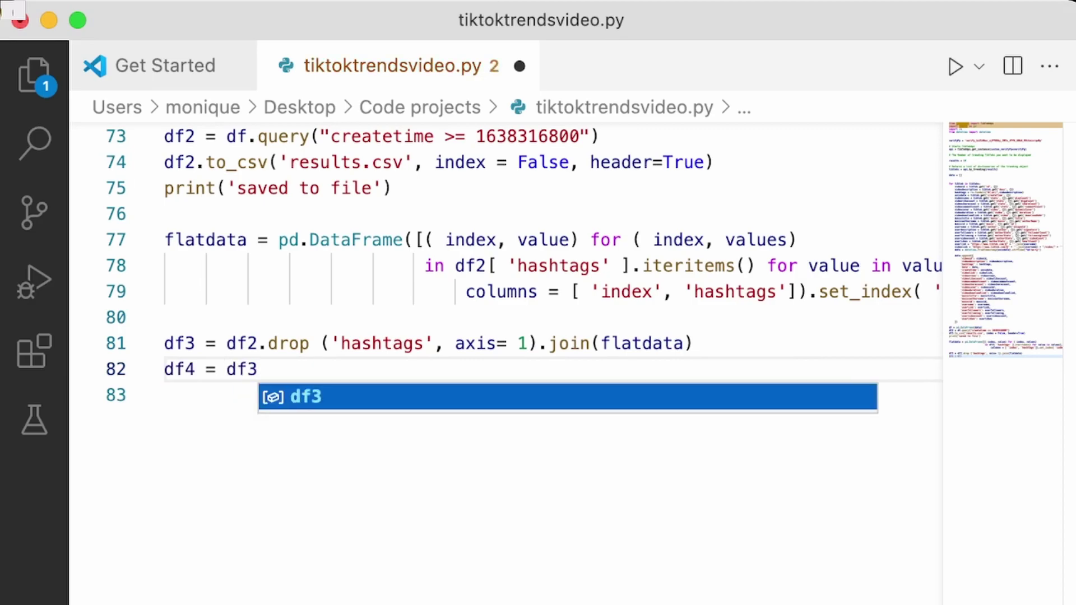
text([['hashtag)
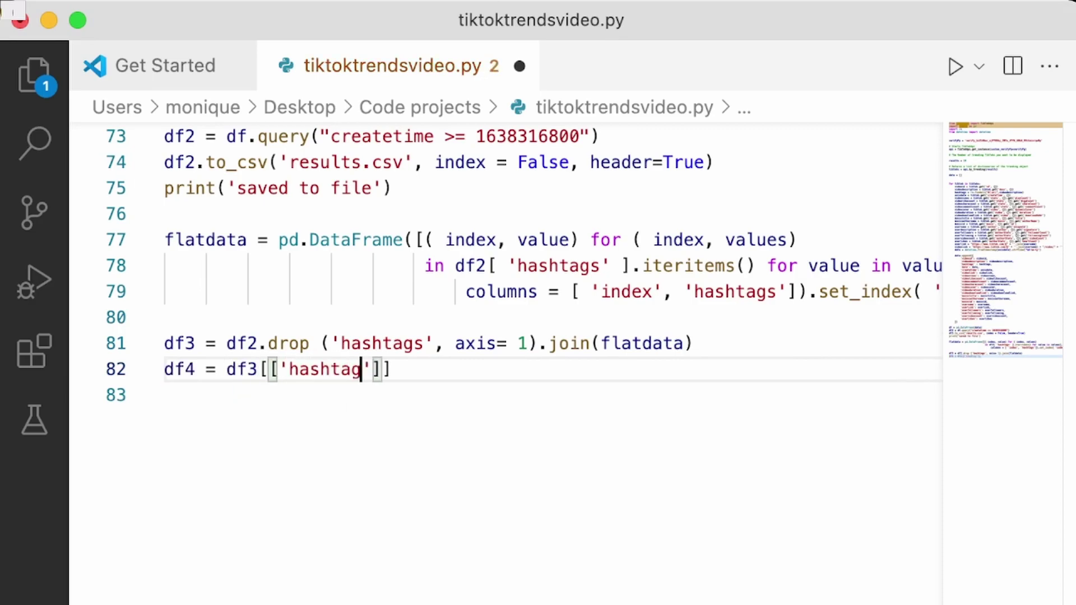
text(s',)
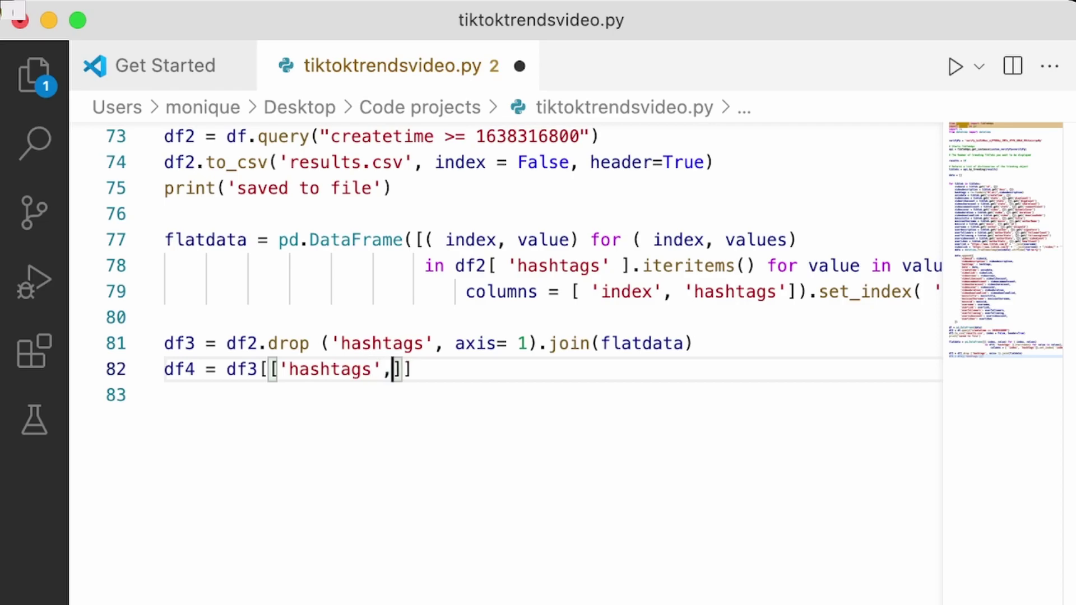
text('videoid)
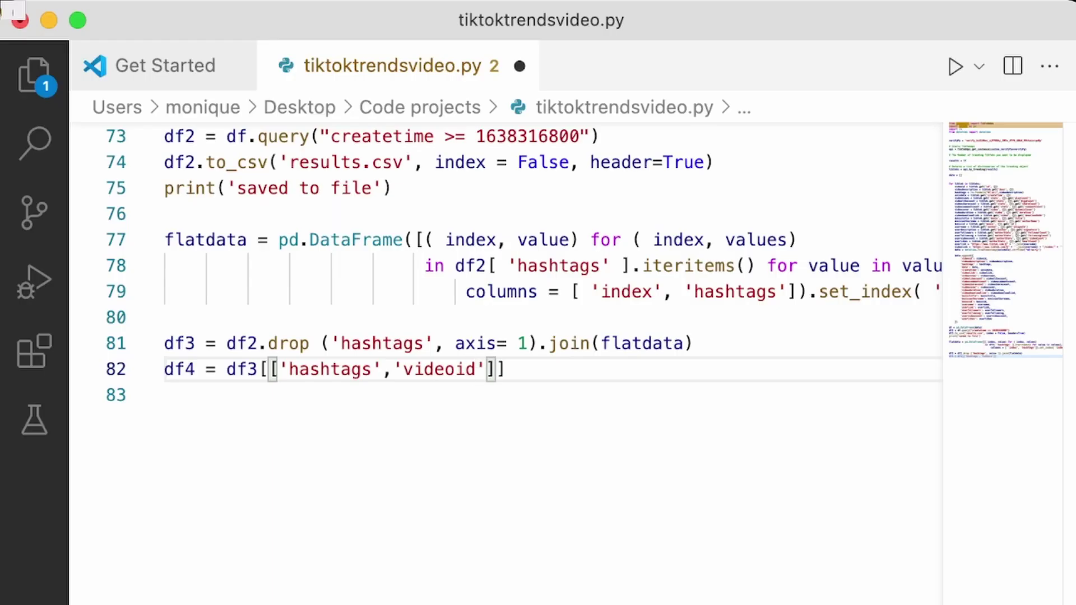
key(End)
key(Return)
text(df5)
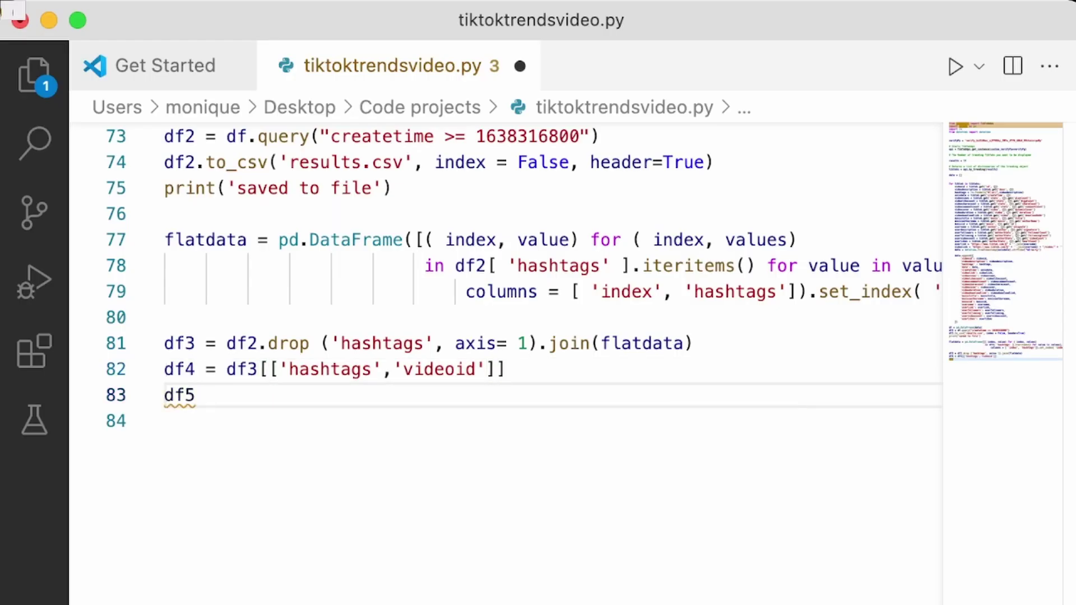
text( = df4.drop)
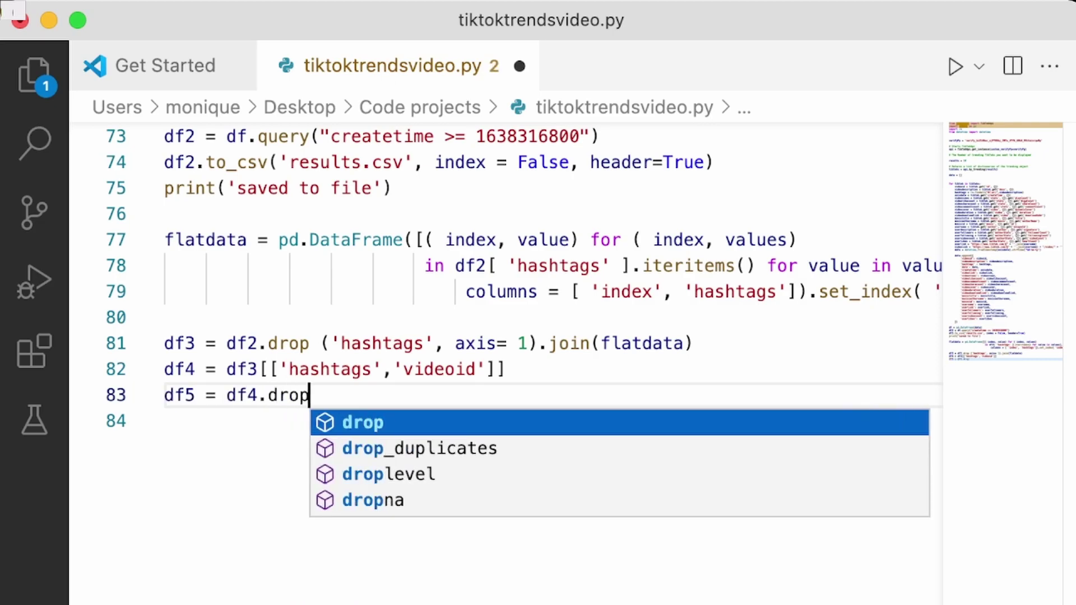
text(na())
Write df5.to_csv('hashtaglist.csv', index=False, header=True), fixing the Trye typo
key(Return)
text(d)
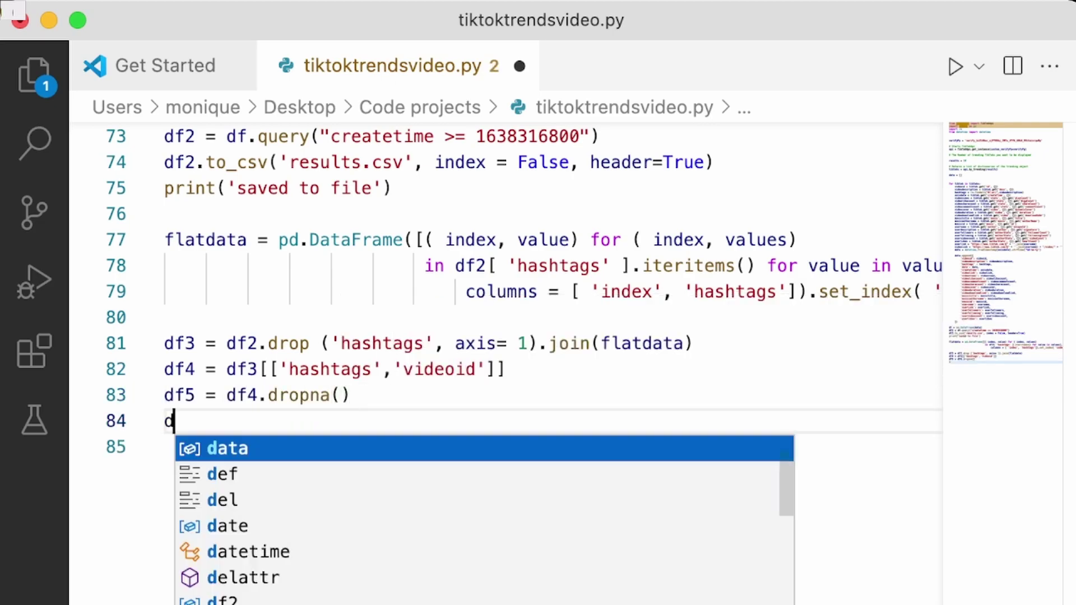
text(f5.to)
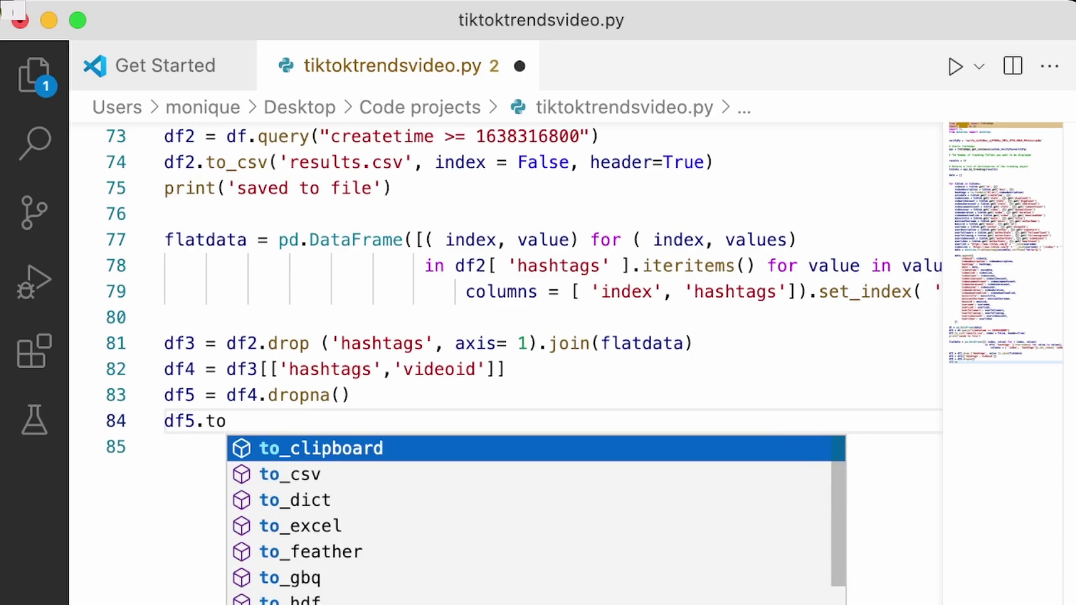
text(_csv('ha)
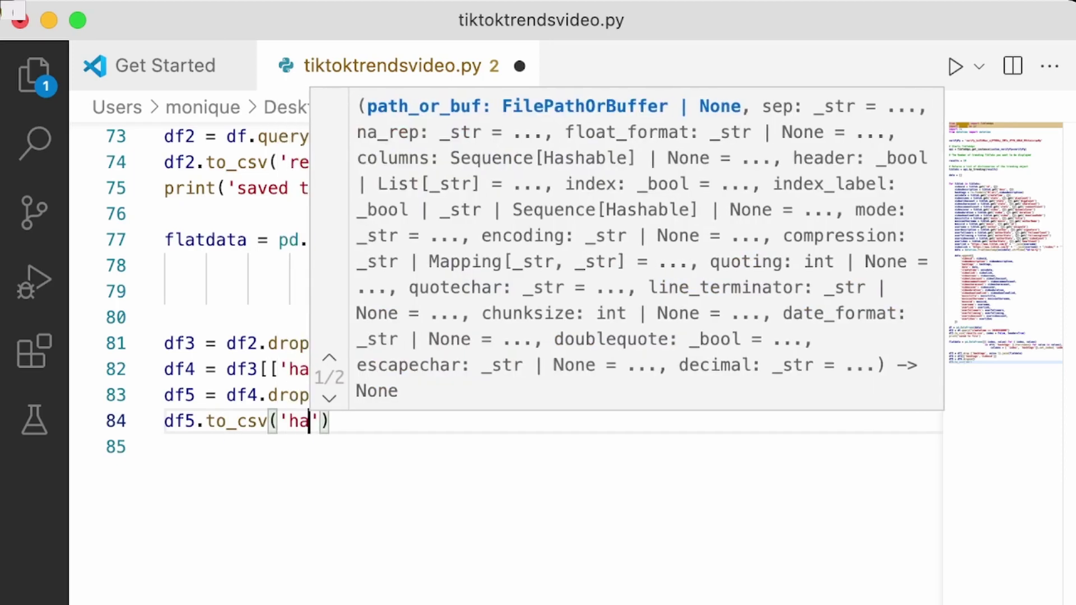
text(shtaglist.csv)
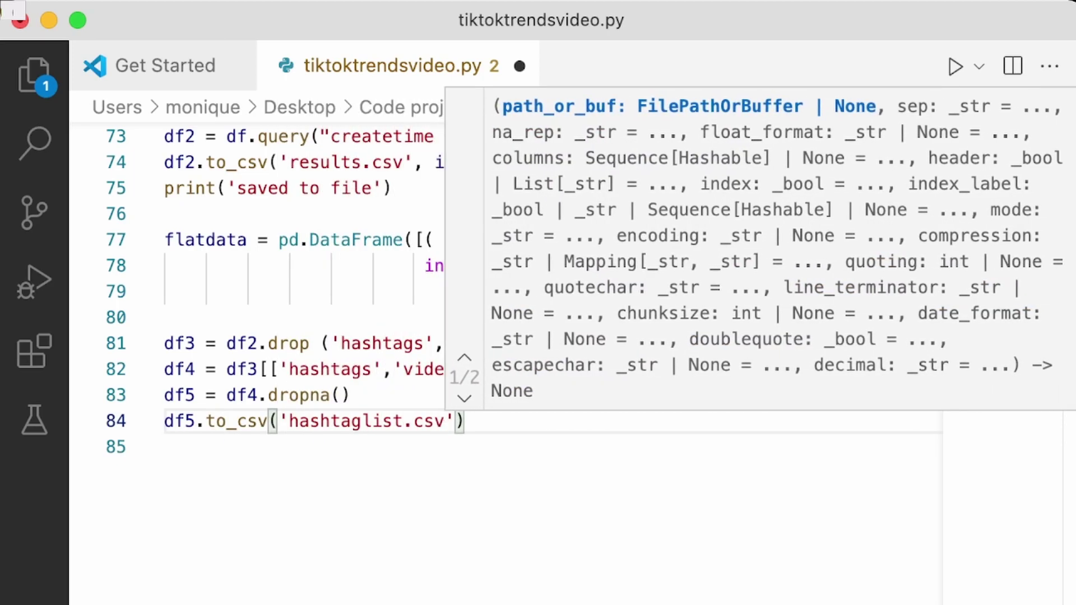
text(', index=f)
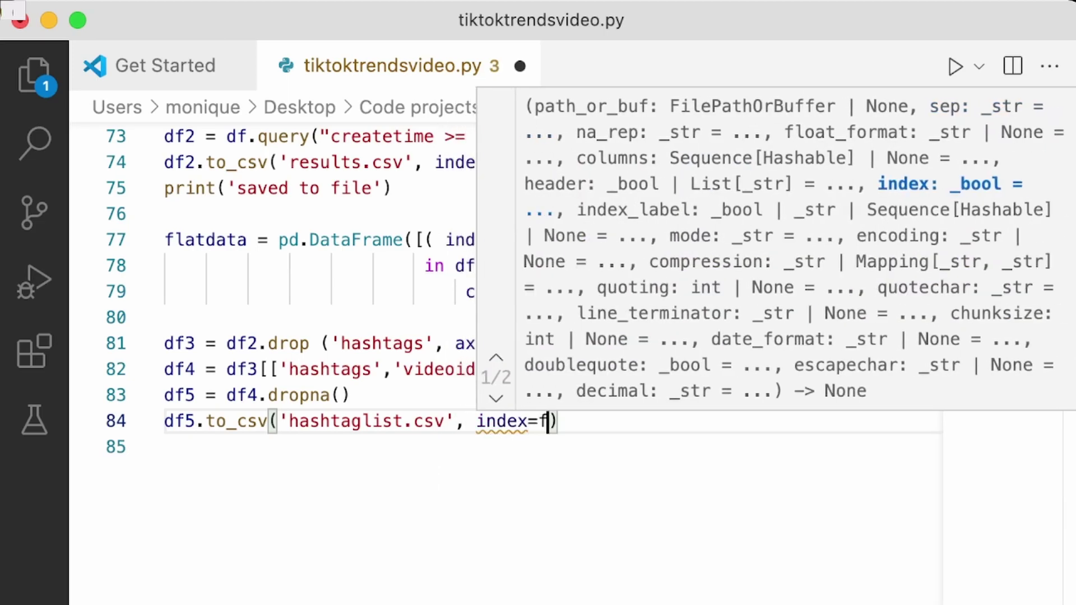
text(alse)
key(Return)
text(, header)
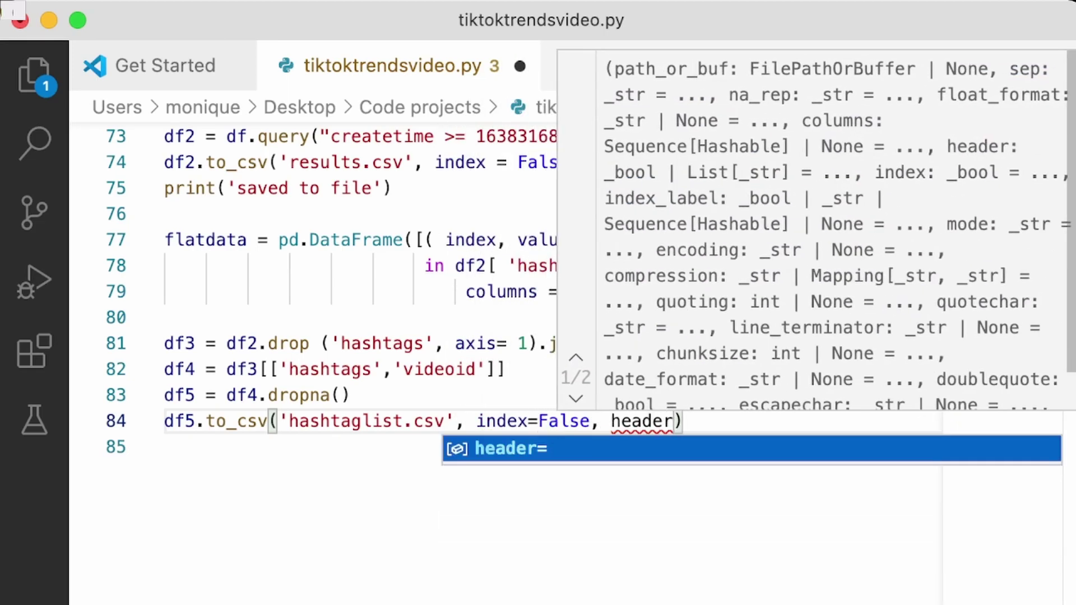
text(=Trye)
click(164, 446)
click(715, 420)
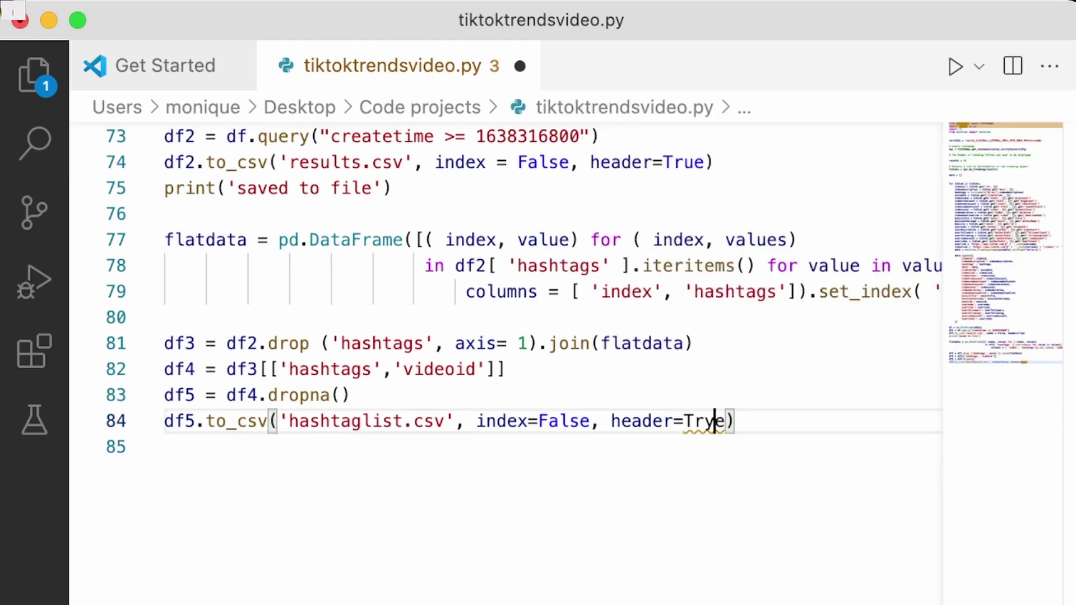
key(BackSpace)
Scroll across the results 3 sheet in Numbers to review its columns
text(u)
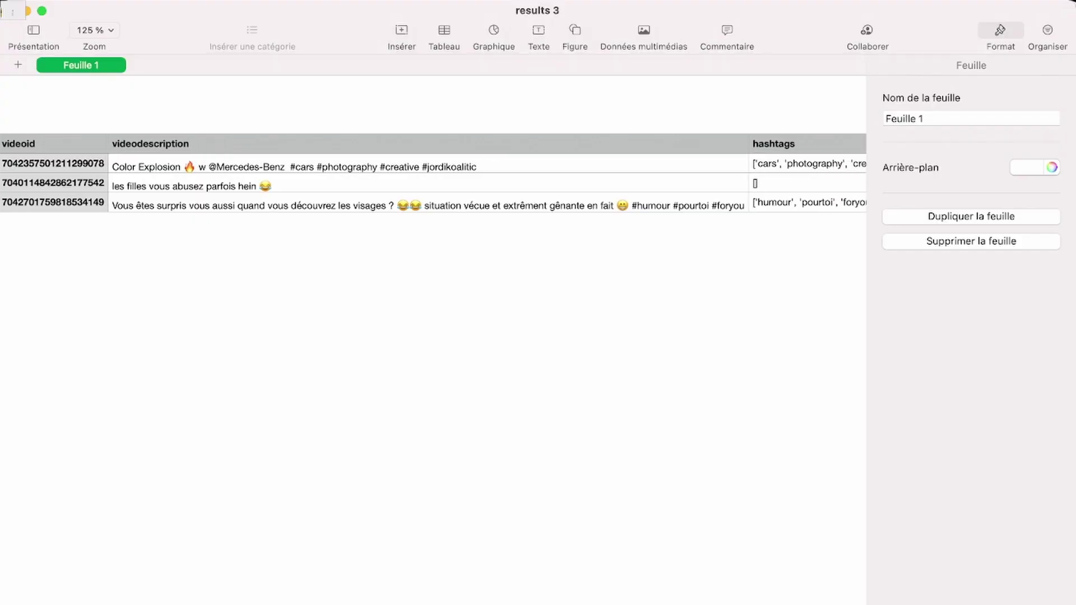
scroll(434, 173, right, 5)
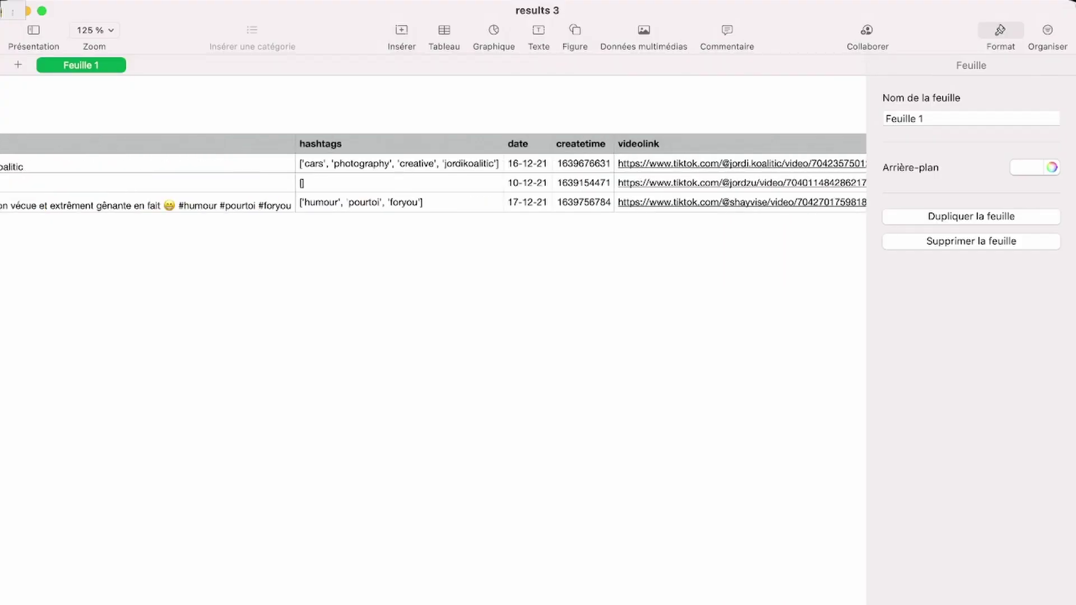
scroll(434, 173, right, 3)
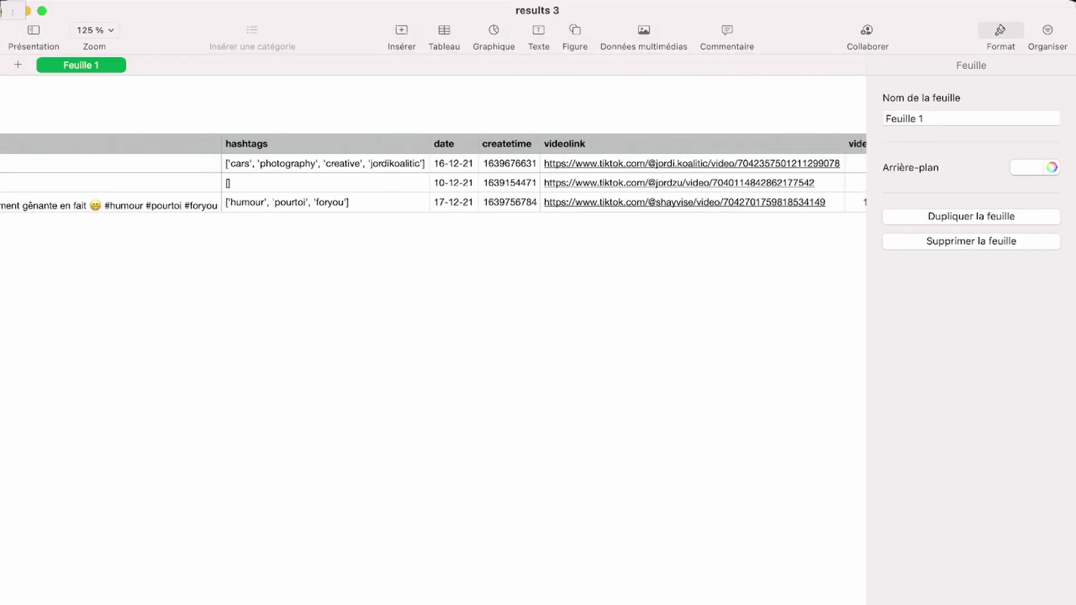
scroll(434, 173, right, 5)
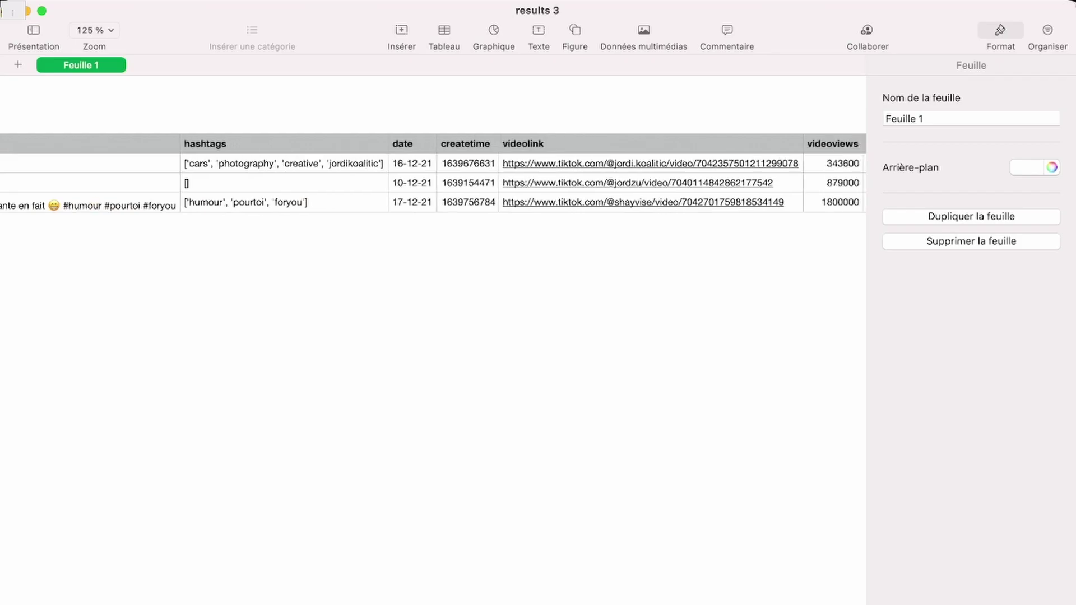
scroll(433, 173, left, 15)
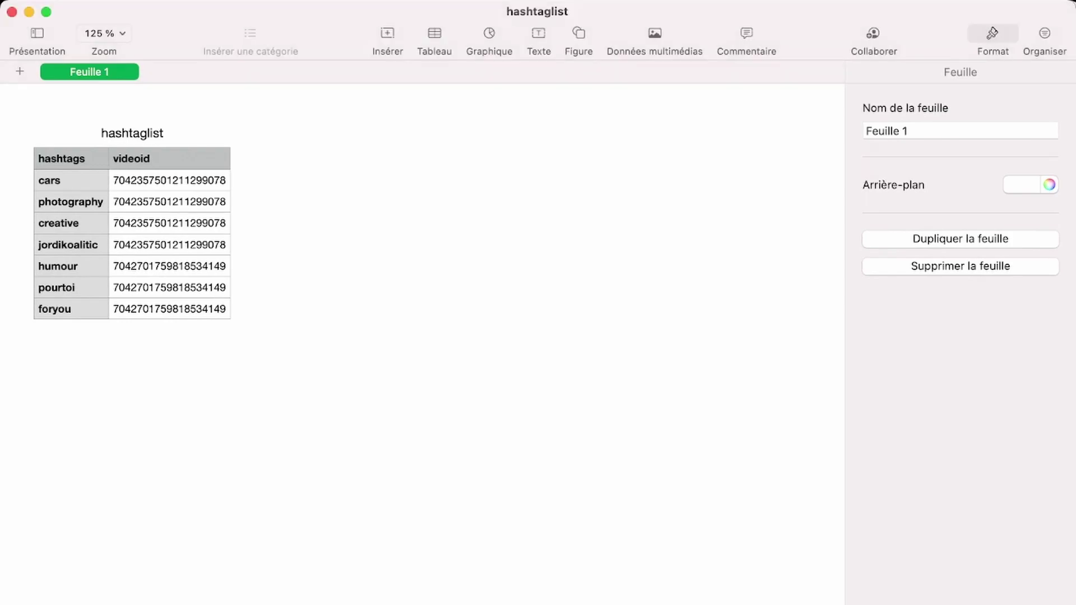
Step through the hashtaglist videoid column to check each hashtag's video id
click(170, 202)
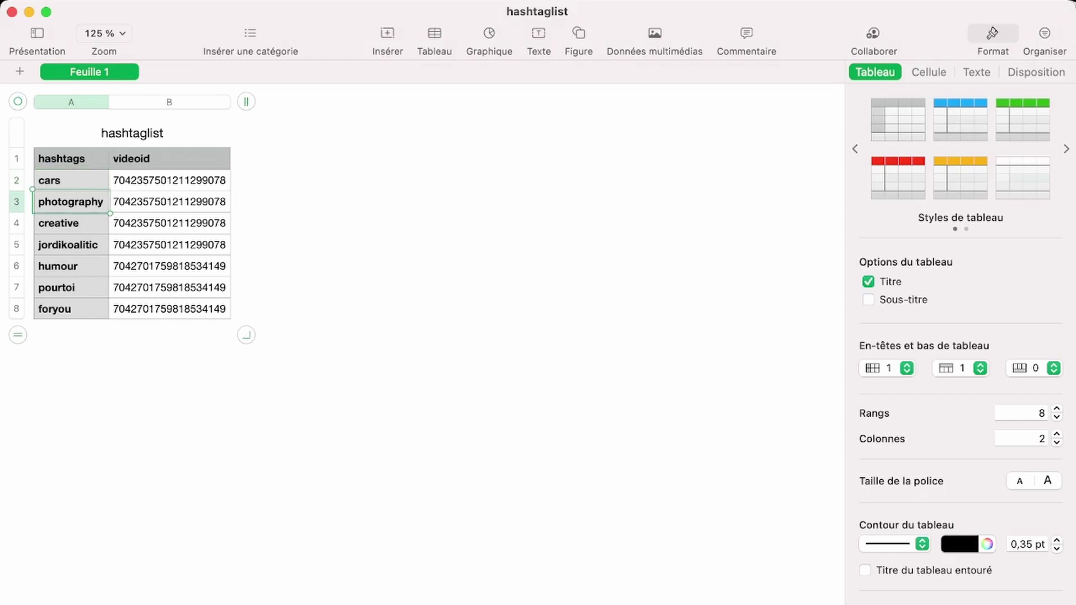
key(Down)
key(Down)
key(Down)
key(Down)
key(Down)
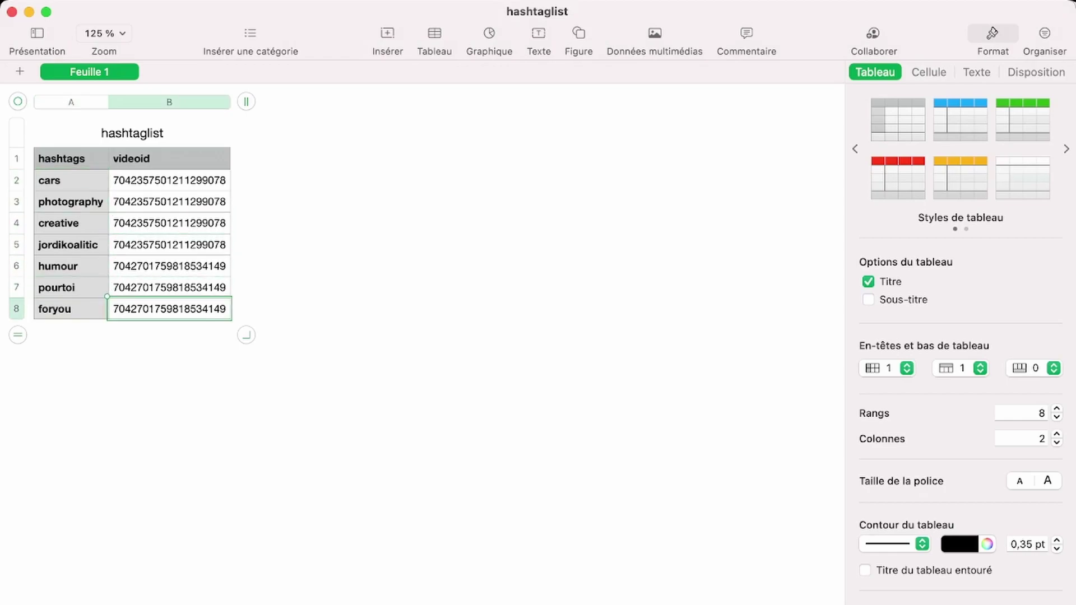
key(Up)
key(Up)
key(Up)
key(Up)
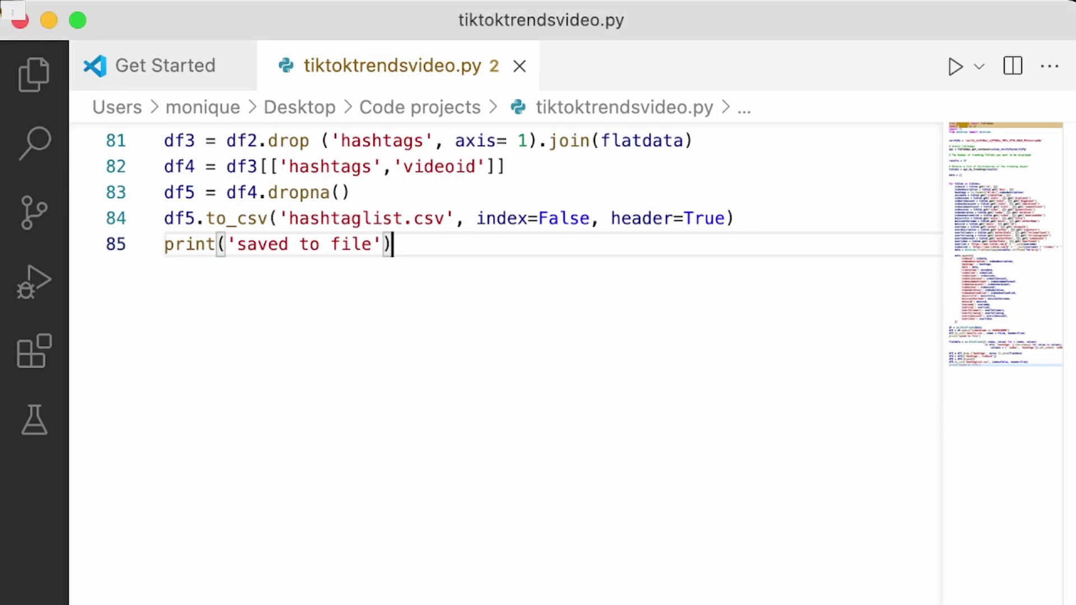
Change results = 10 to 500 on line 14 and save the script
scroll(505, 359, up, 20)
scroll(505, 359, down, 3)
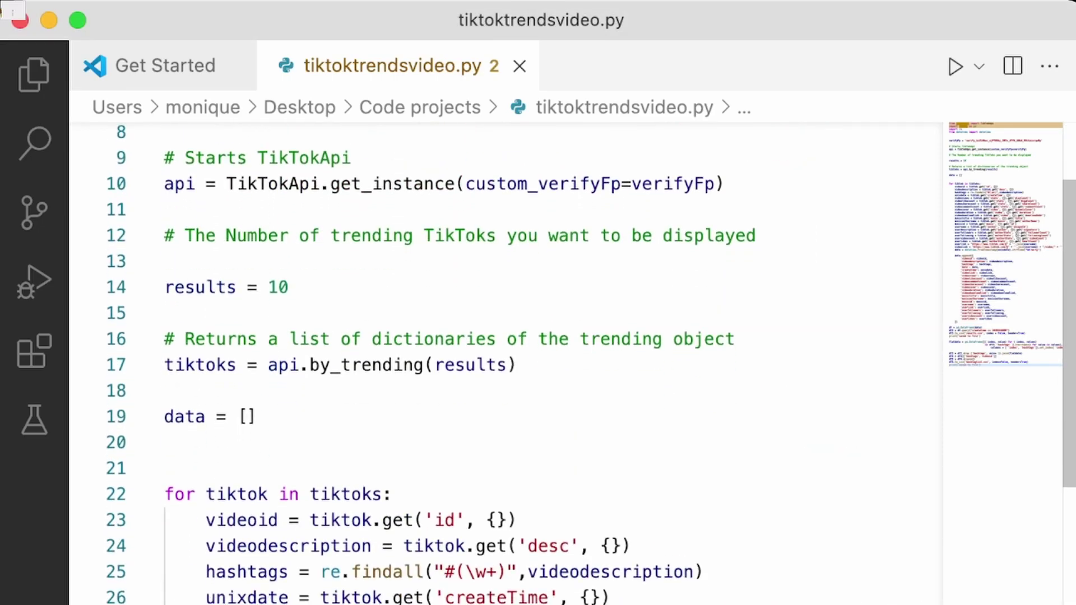
click(278, 287)
key(Right)
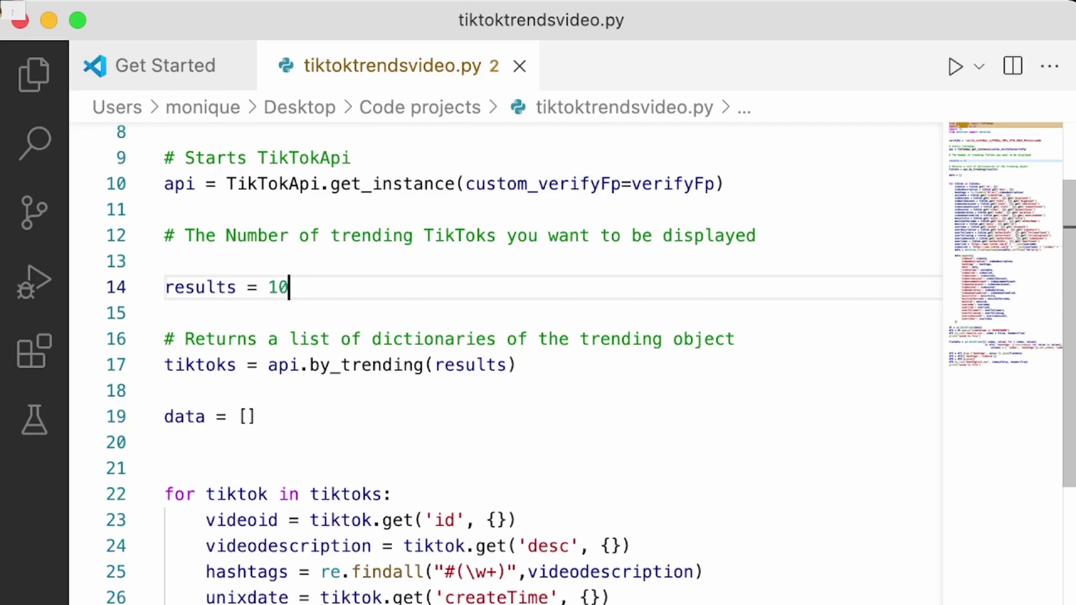
key(BackSpace)
key(BackSpace)
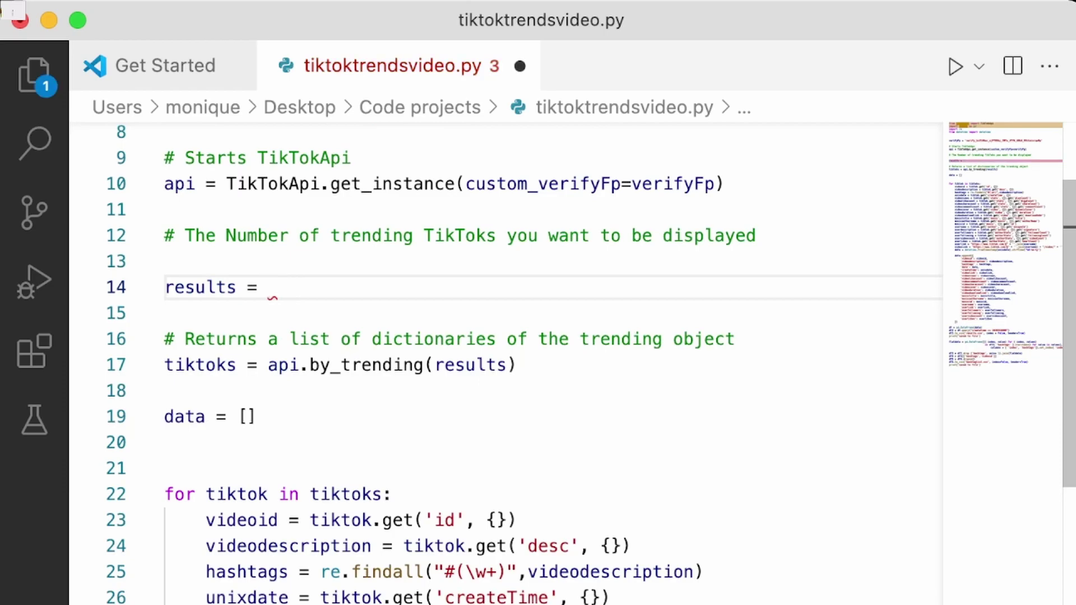
text(500)
key(super+s)
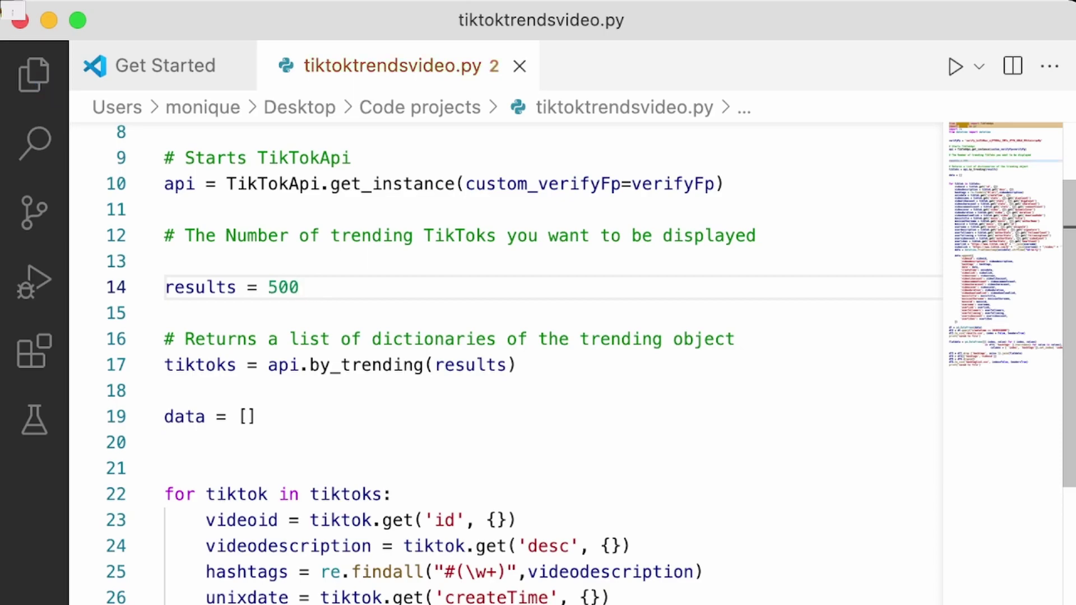
Scroll further down the script and make a small edit there
scroll(504, 365, down, 12)
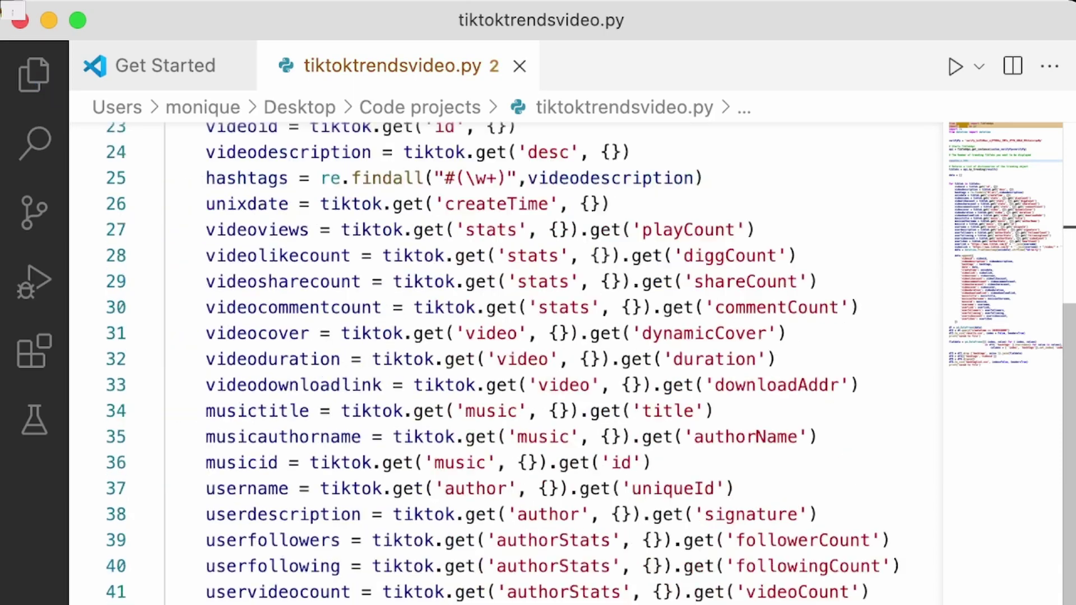
scroll(504, 364, down, 4)
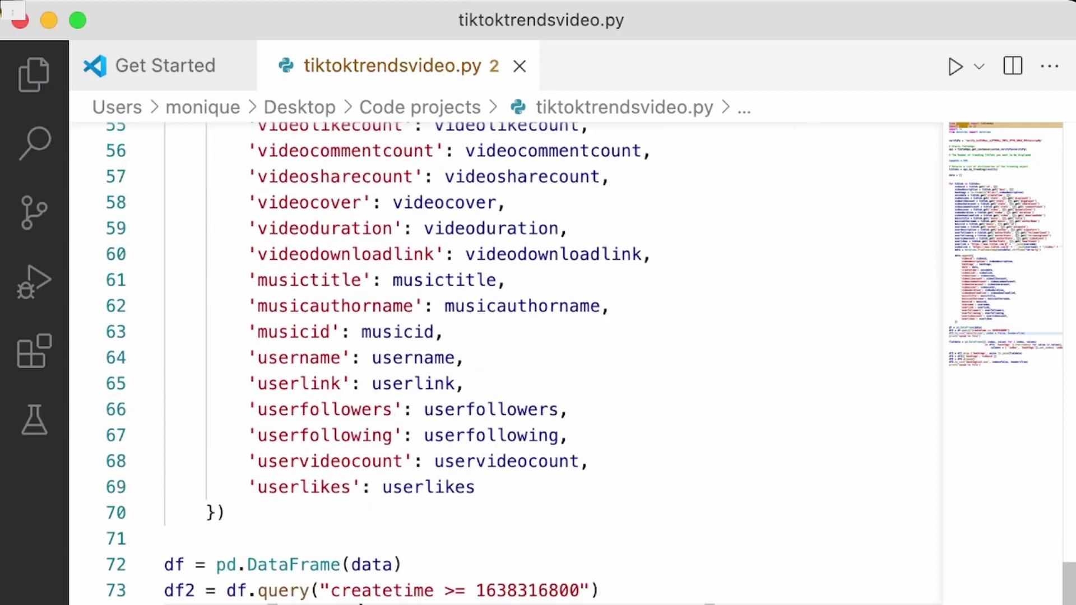
key(BackSpace)
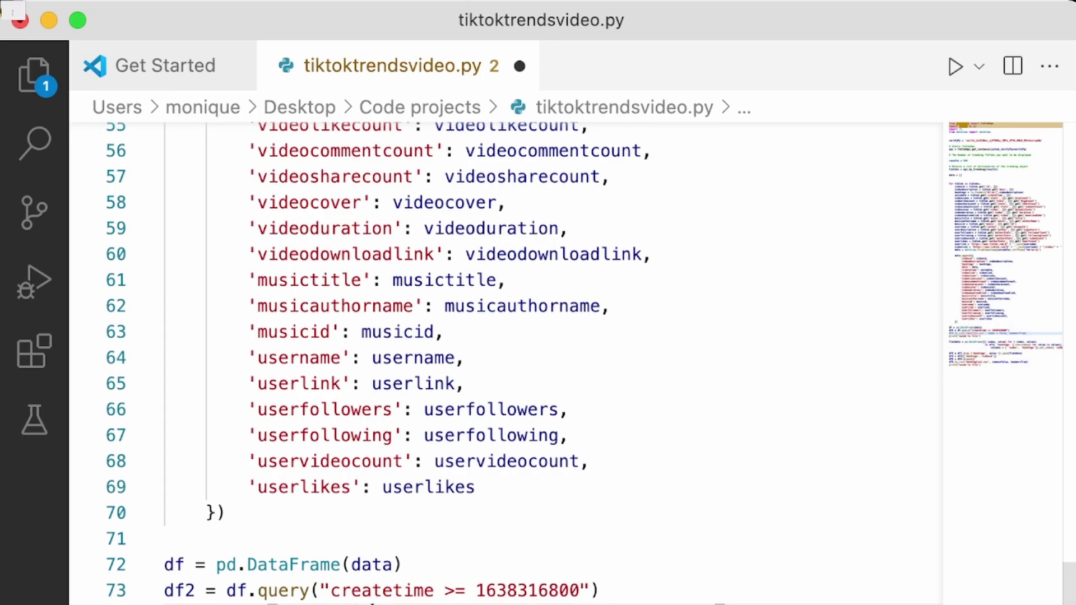
scroll(504, 364, down, 6)
Start a new blank report from the Create menu
scroll(504, 364, down, 1)
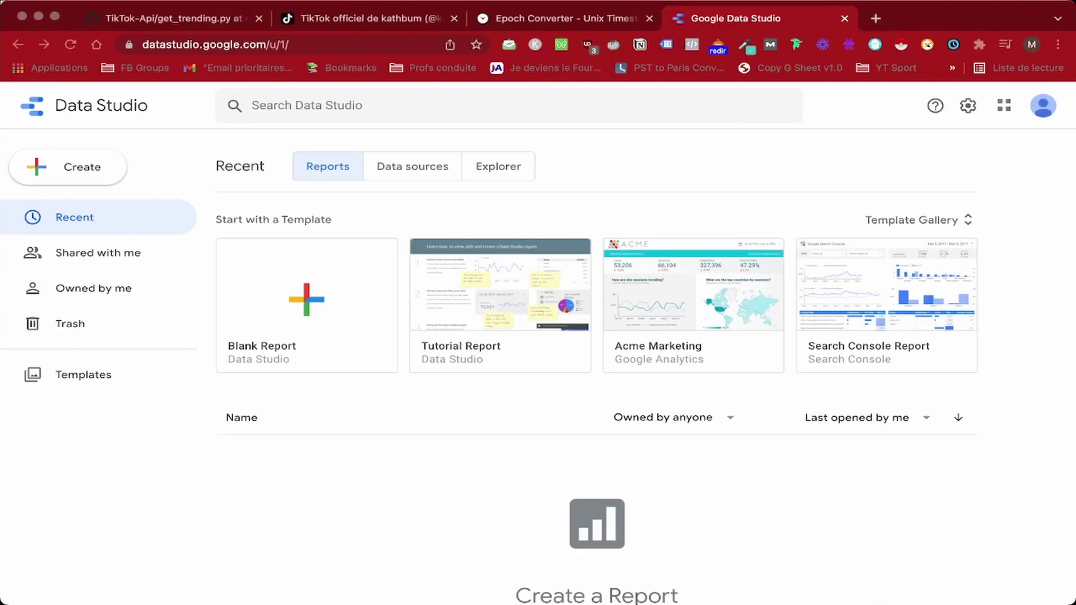
scroll(646, 398, down, 2)
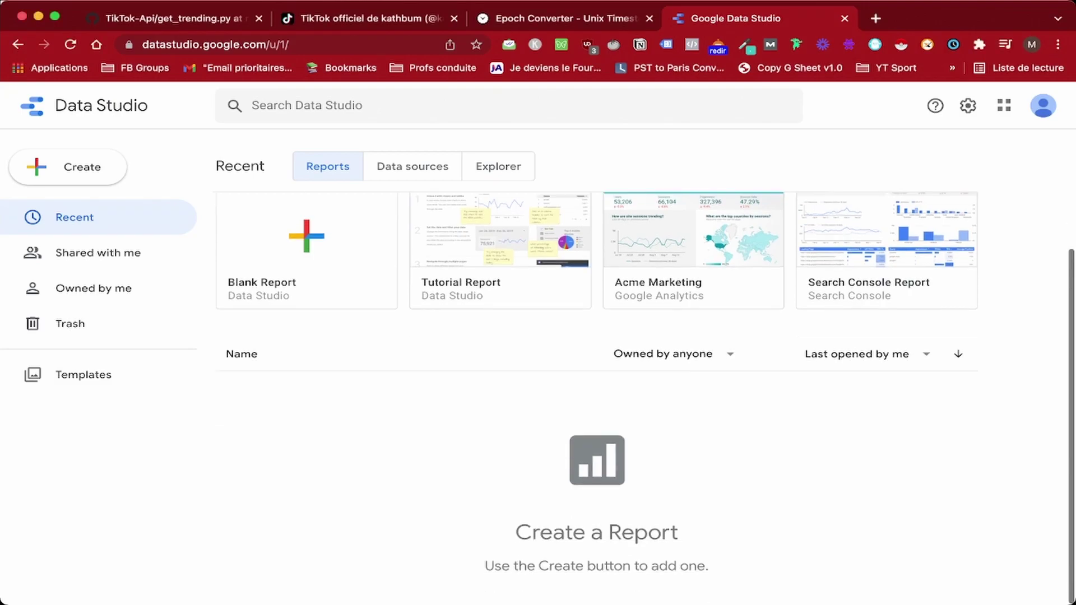
scroll(646, 399, up, 2)
click(68, 167)
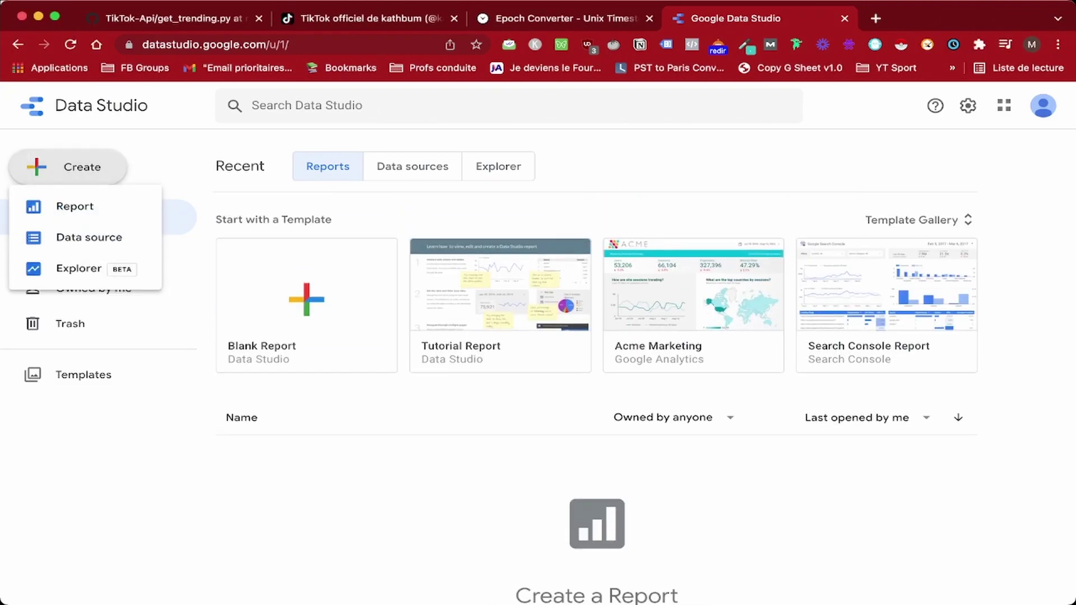
click(74, 206)
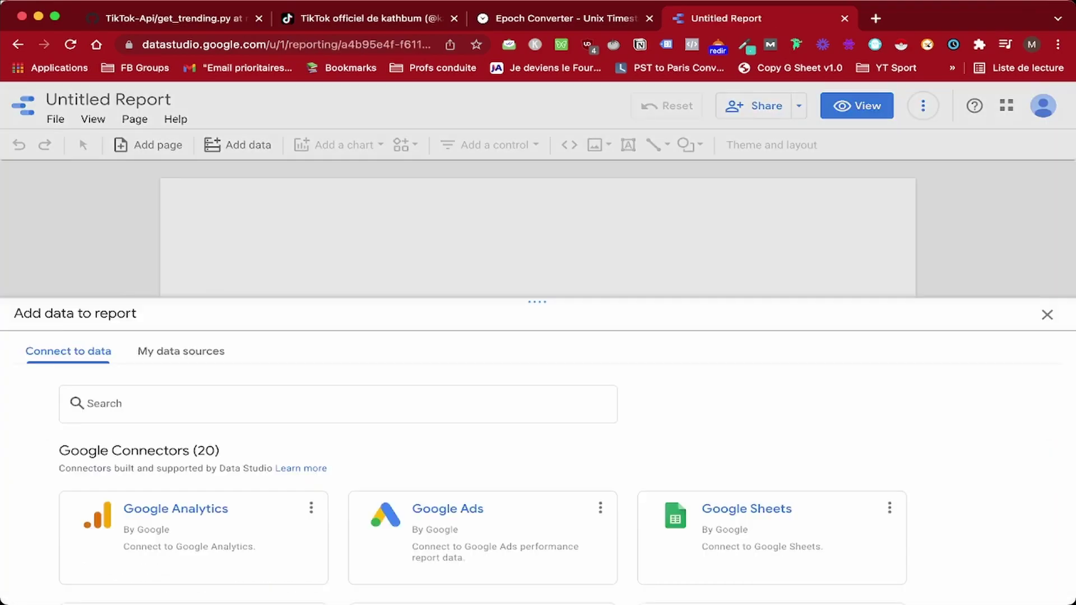
Authorize the File Upload connector and drop in results2.csv
scroll(482, 465, down, 2)
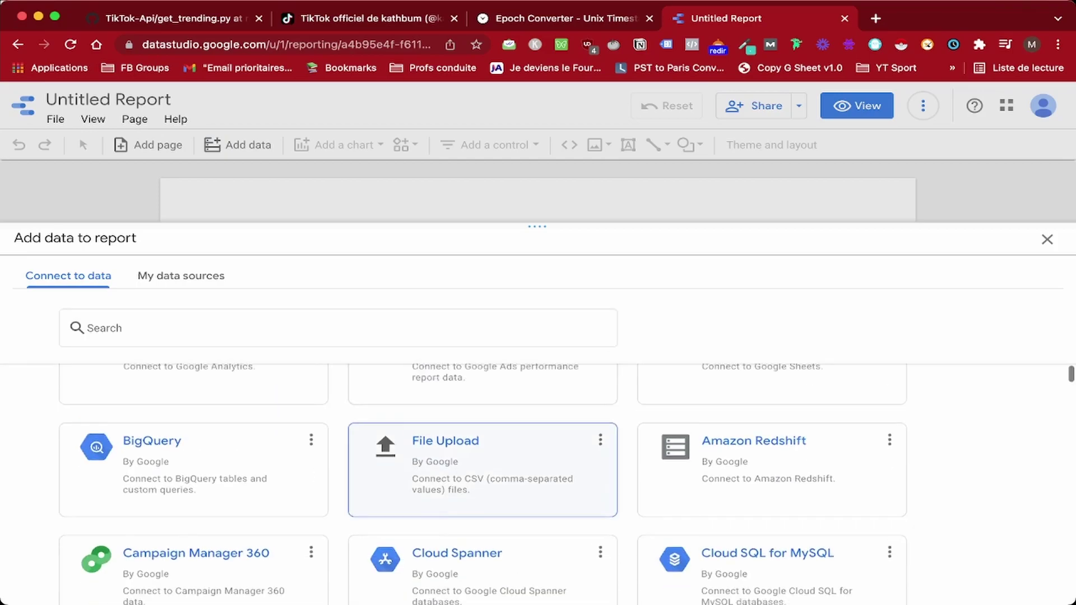
scroll(482, 465, up, 2)
click(448, 560)
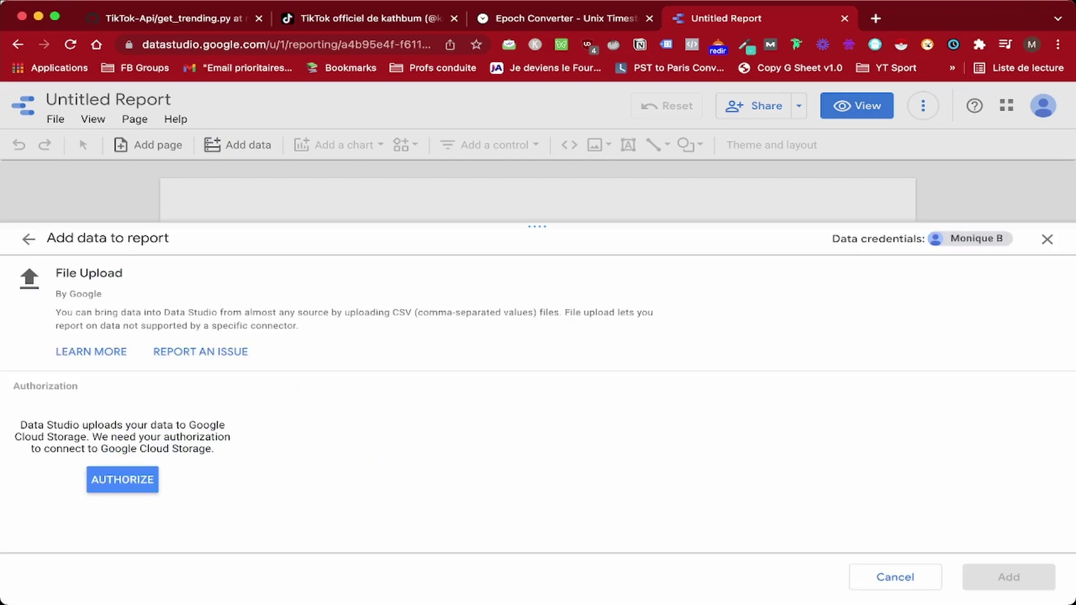
click(122, 479)
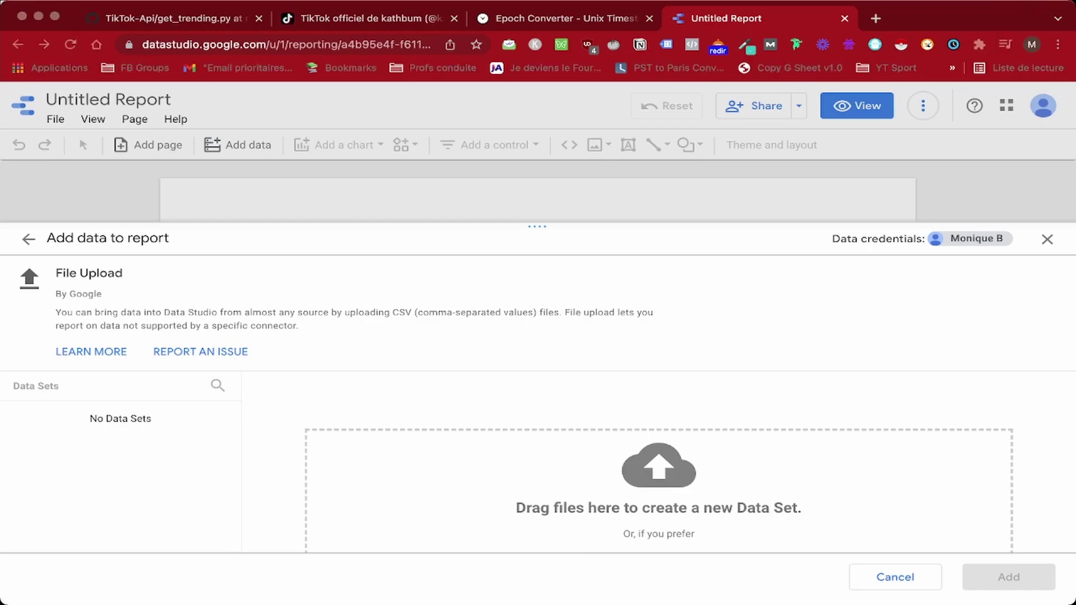
drag(659, 505, 658, 477)
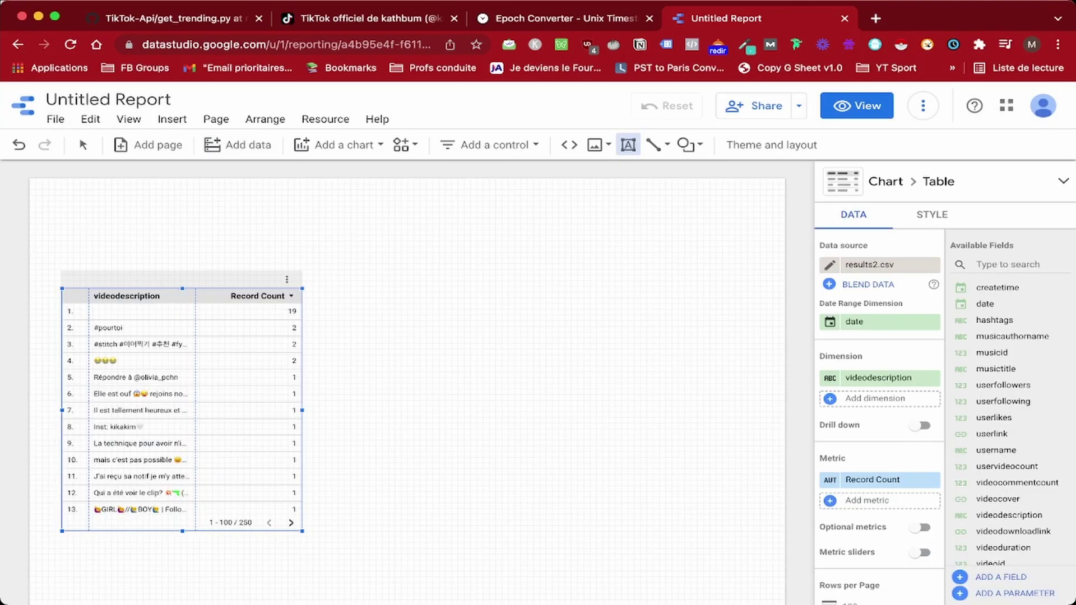
Add a bold, centre-aligned "Top users" text box above the table
drag(58, 229, 323, 258)
text(Top us)
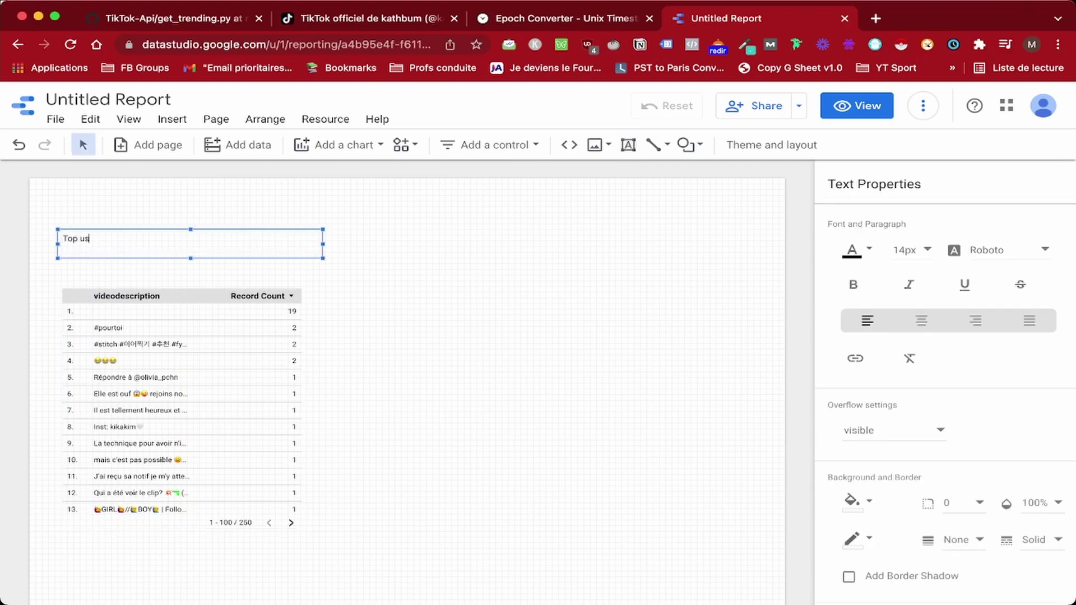
text(ers)
key(ctrl+a)
key(ctrl+b)
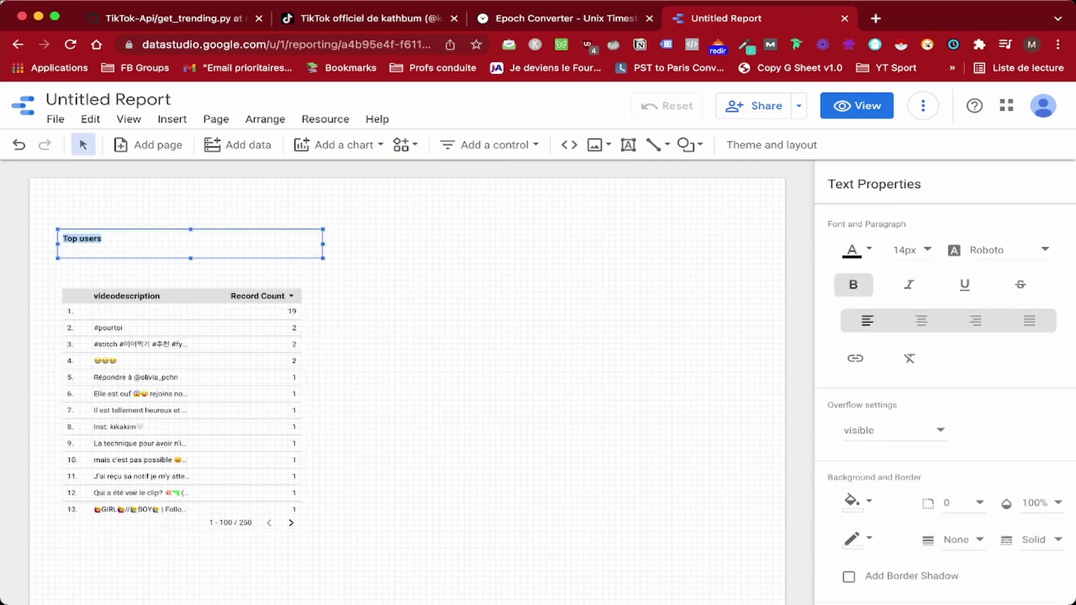
click(921, 320)
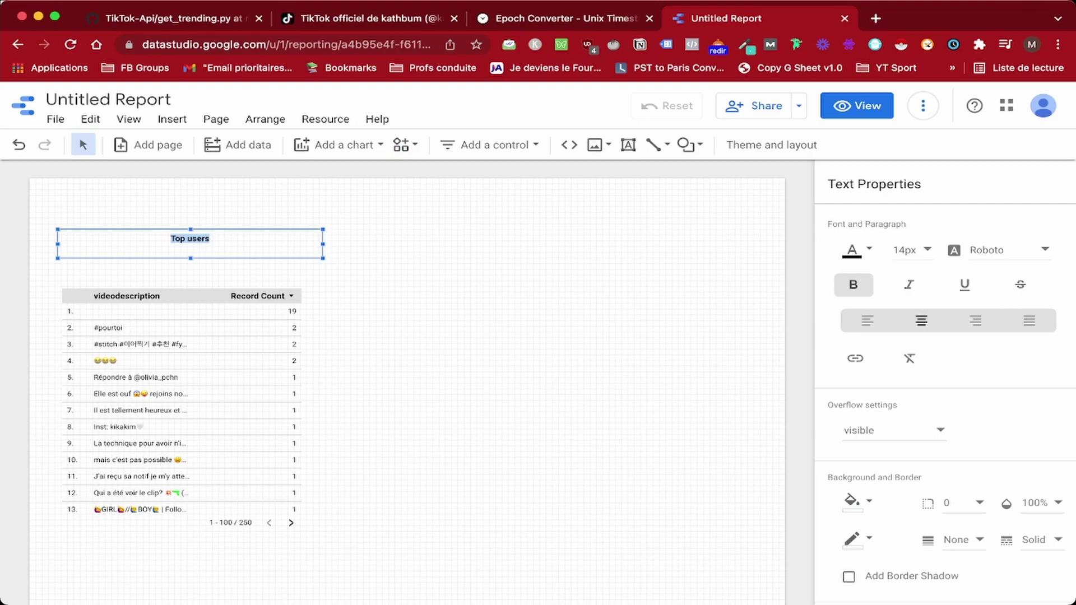
click(182, 409)
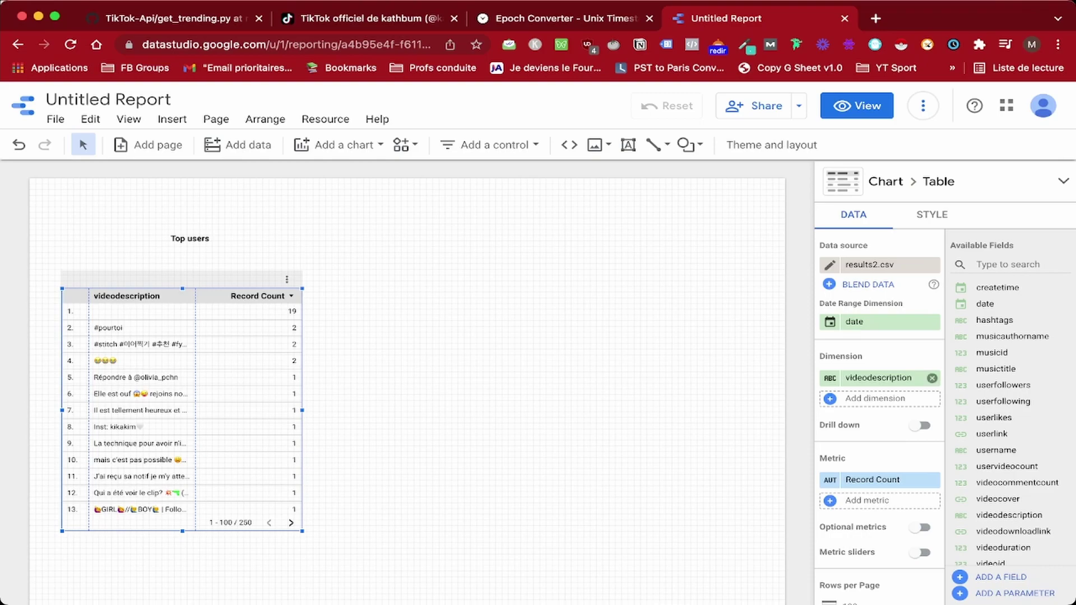
Replace videodescription with username and add userlikes and userlink as dimensions
click(1003, 265)
text(userna)
key(super+Tab)
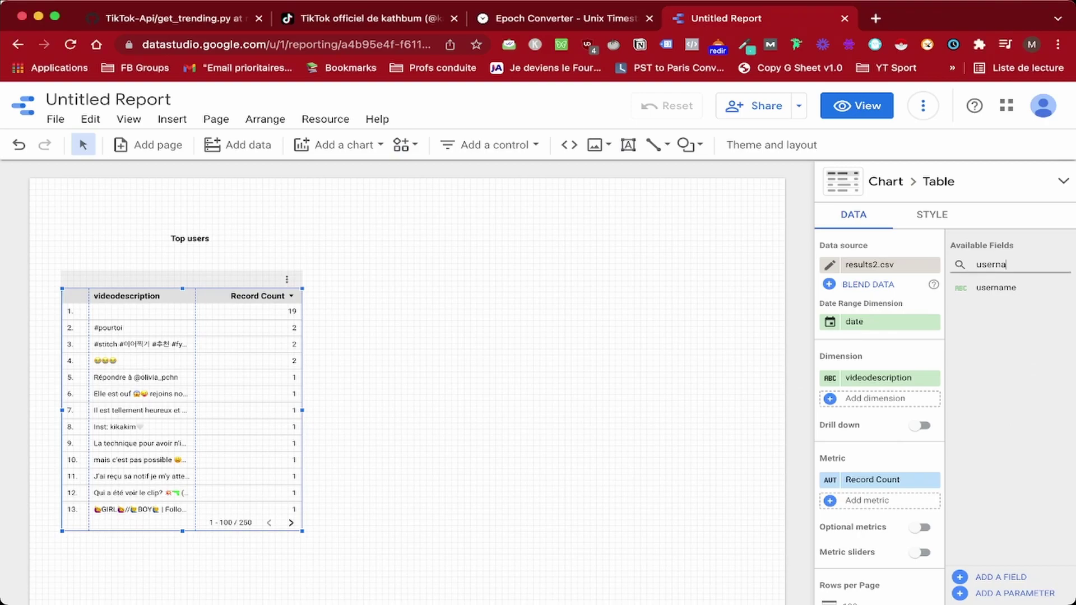
drag(996, 288, 878, 378)
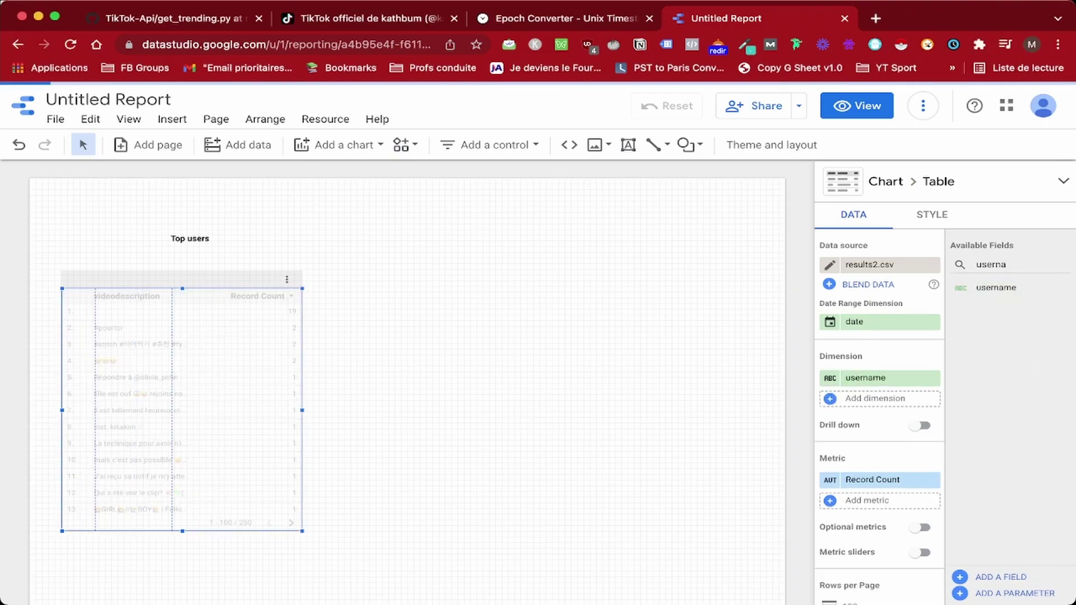
double_click(991, 264)
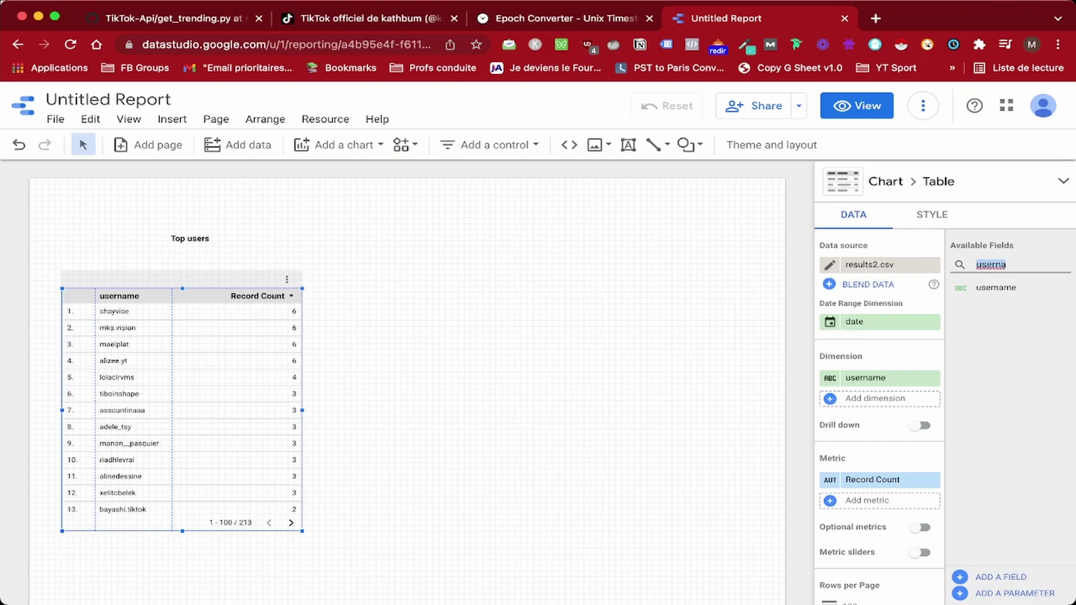
text(erl)
drag(994, 287, 880, 398)
drag(992, 304, 880, 398)
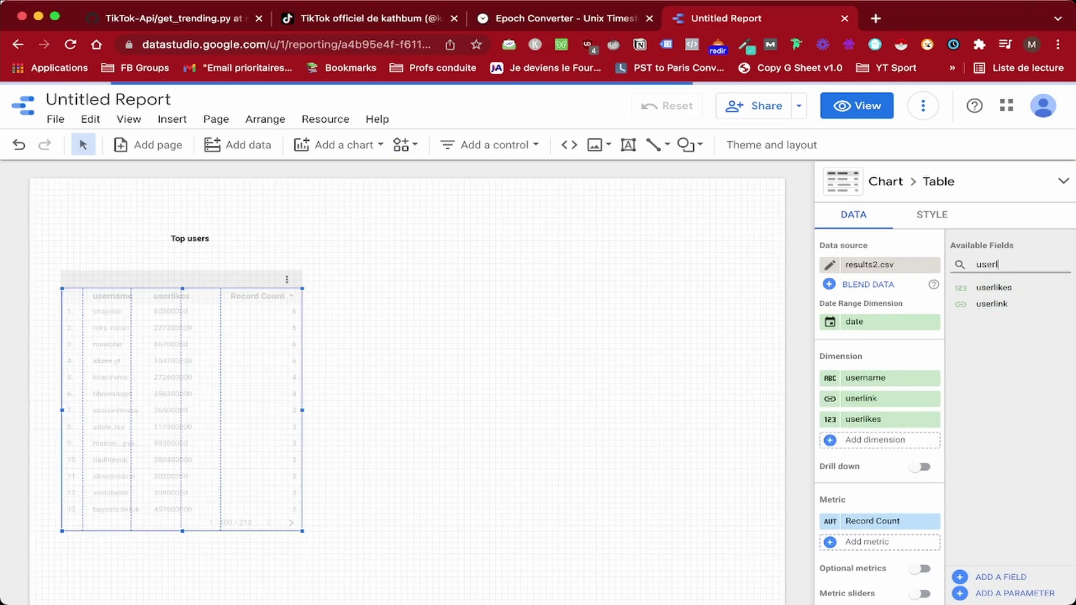
Add uservideocount, userfollowing and userfollowers to the table
key(BackSpace)
mouse_move(1023, 371)
mouse_down()
mouse_move(1021, 353)
mouse_move(1023, 388)
mouse_up()
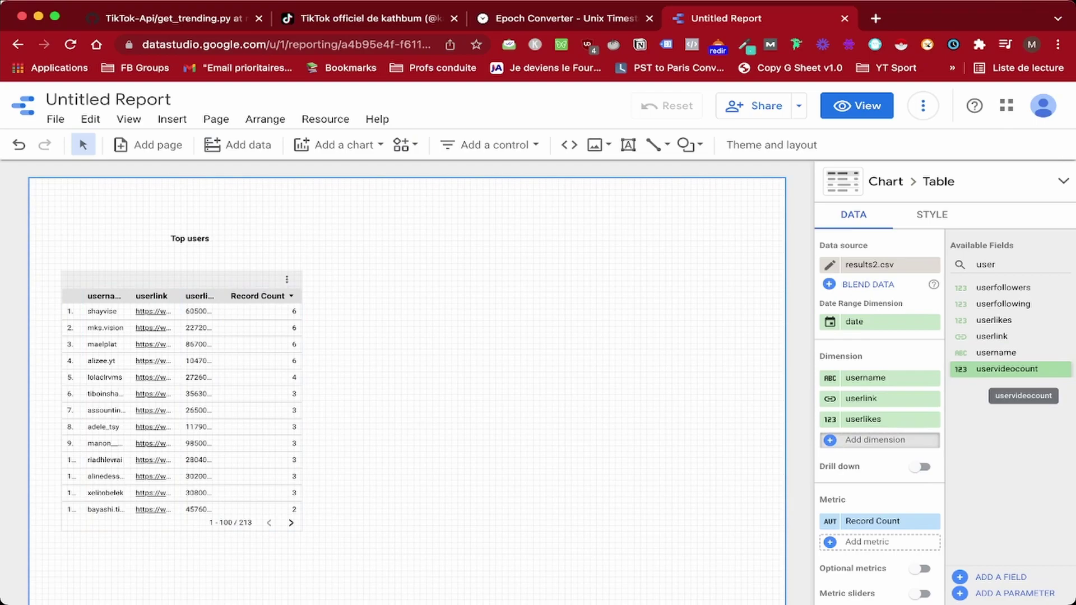
click(1008, 369)
click(1003, 304)
click(1003, 287)
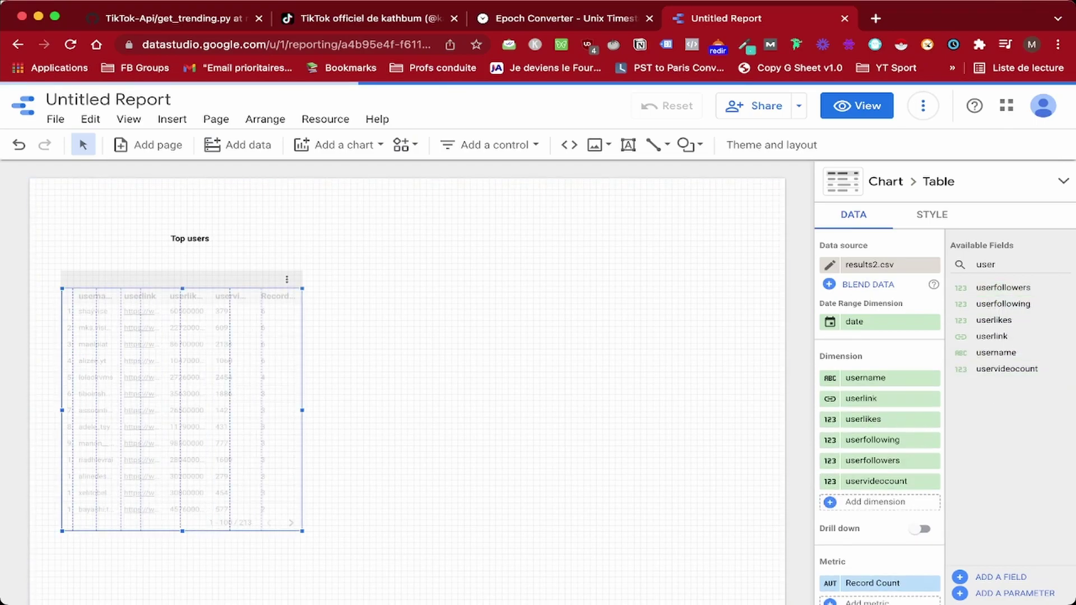
Set the table to show 10 rows per page
scroll(880, 393, down, 5)
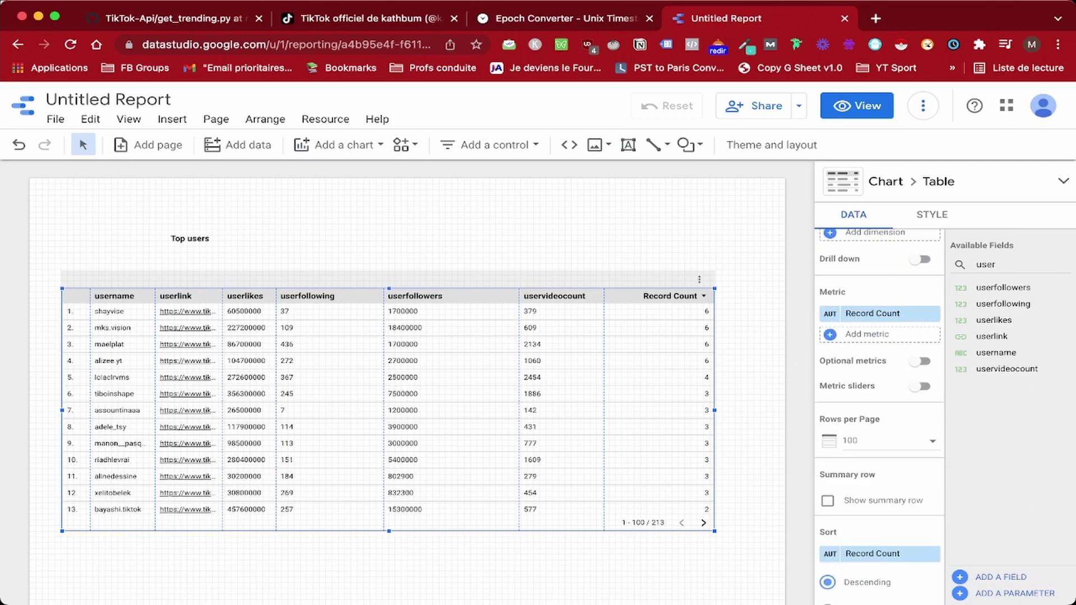
click(888, 441)
scroll(894, 437, up, 1)
click(858, 399)
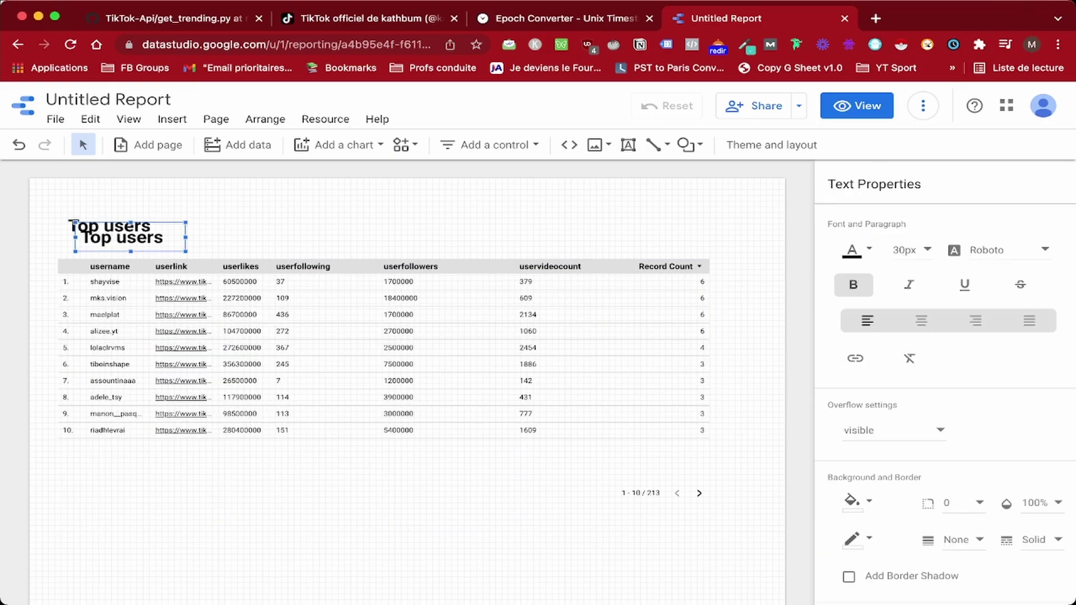
Move the copied title below the users table and rename it 'Top sounds'
drag(123, 238, 112, 494)
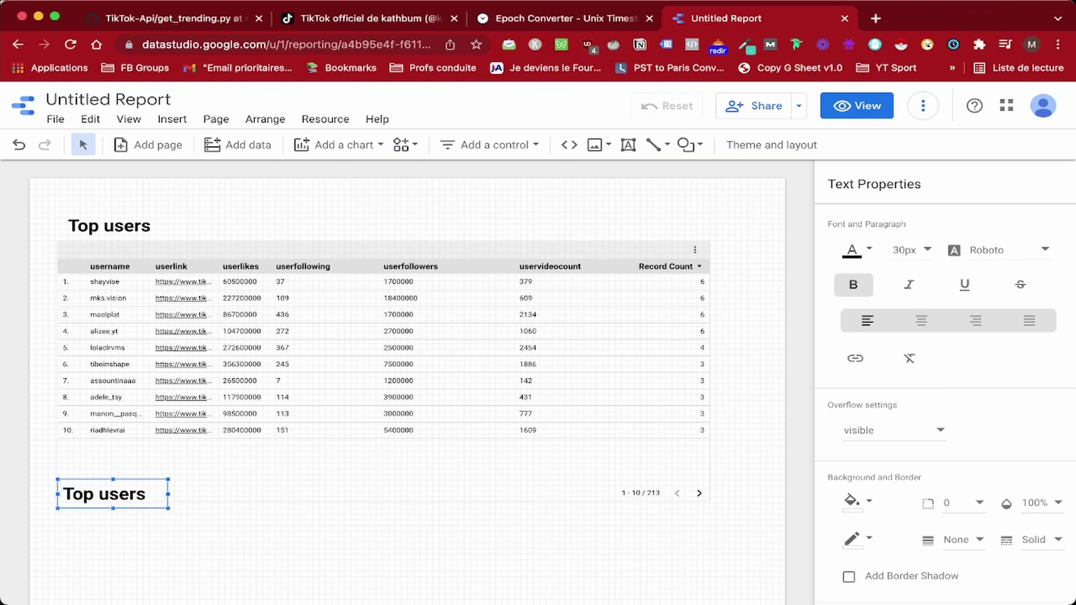
double_click(119, 494)
text(sound)
click(384, 380)
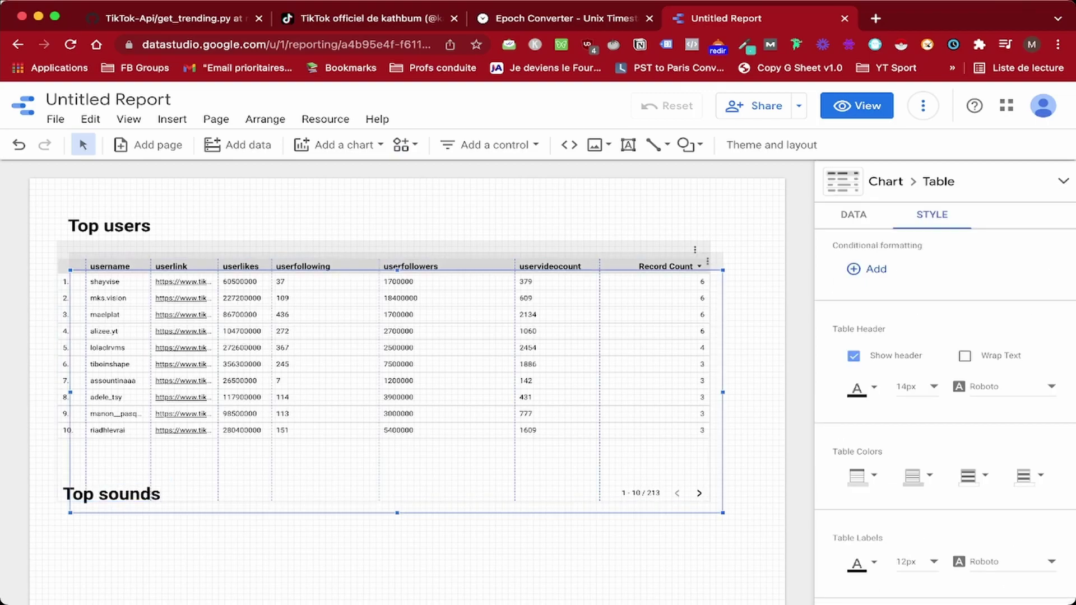
Duplicate the users table and place the copy under the Top sounds heading
scroll(385, 380, down, 5)
drag(184, 247, 184, 431)
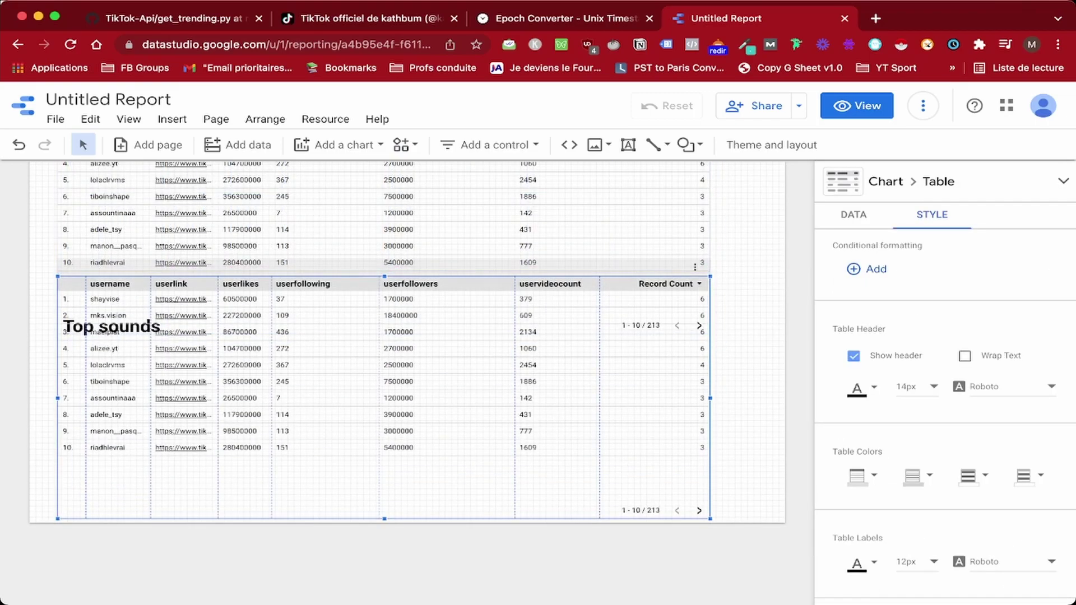
key(super+Tab)
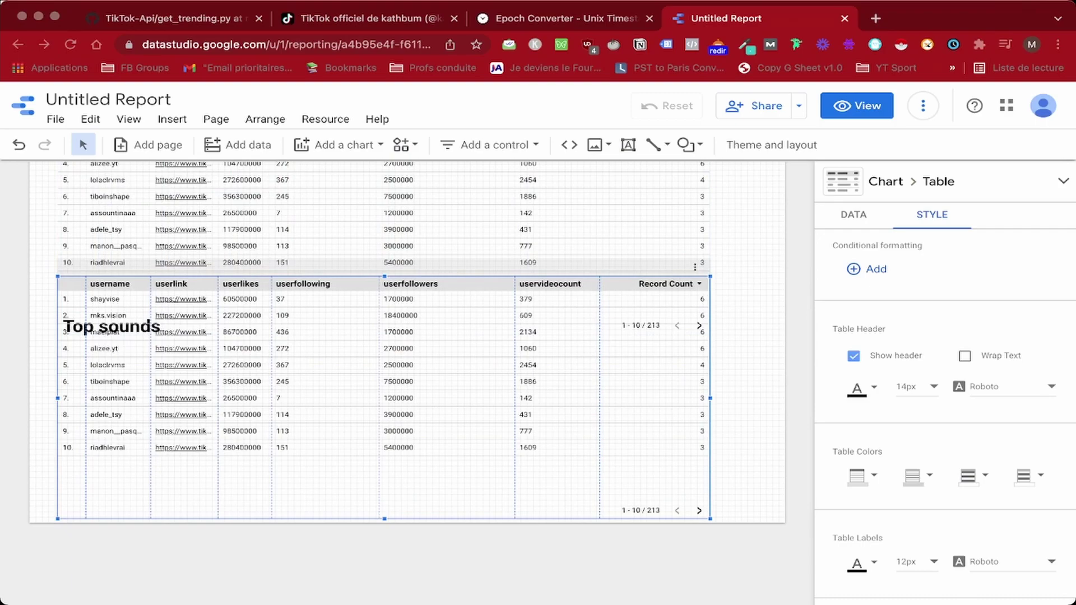
key(super+Tab)
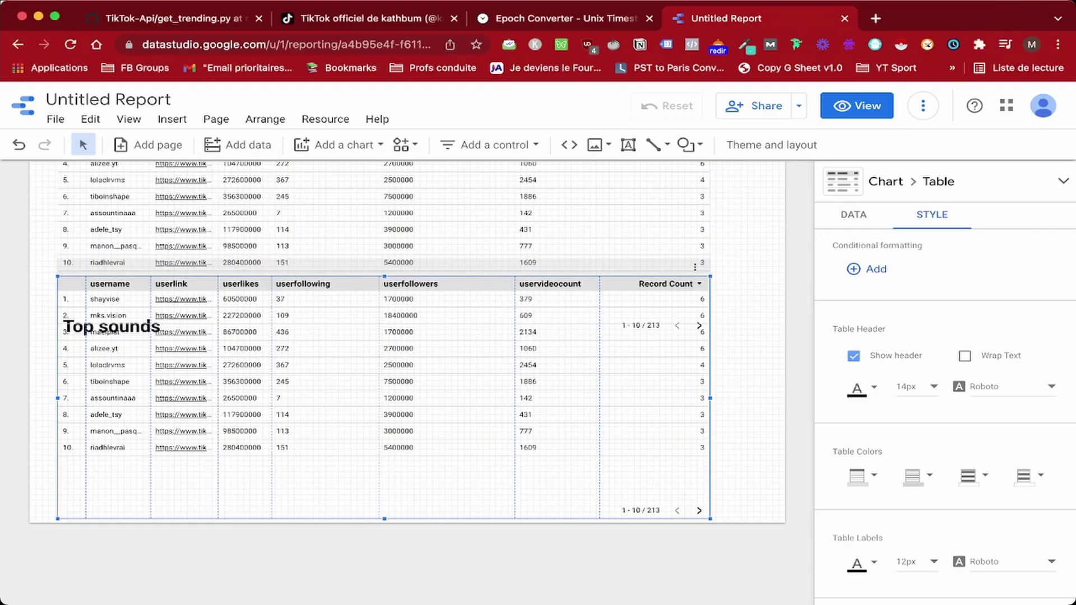
drag(385, 276, 384, 368)
key(Escape)
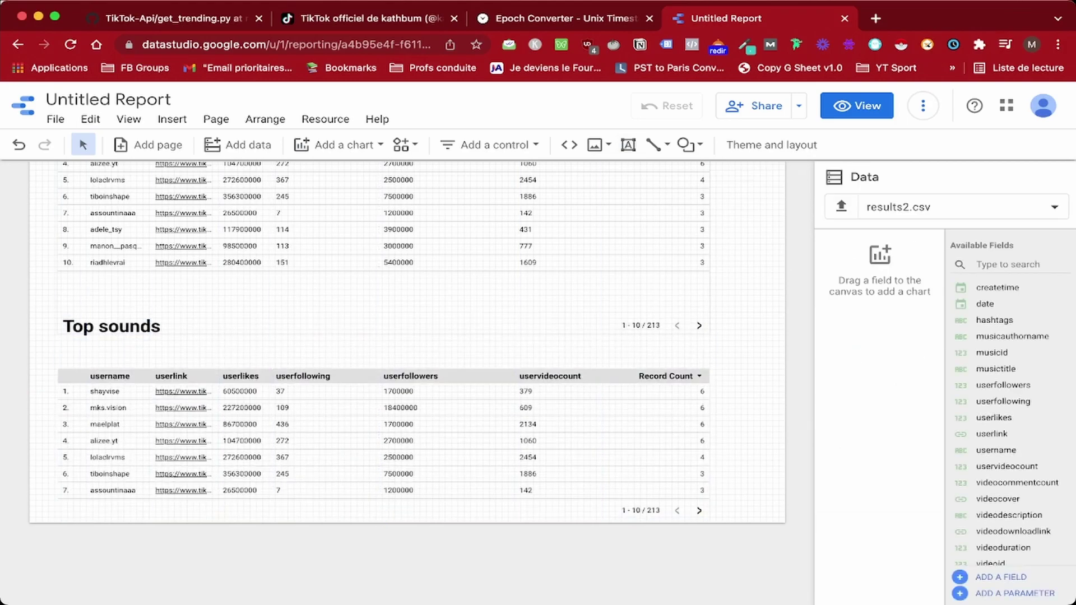
Set the report page Height to 2000 px in Theme and Layout
click(772, 144)
scroll(945, 364, down, 3)
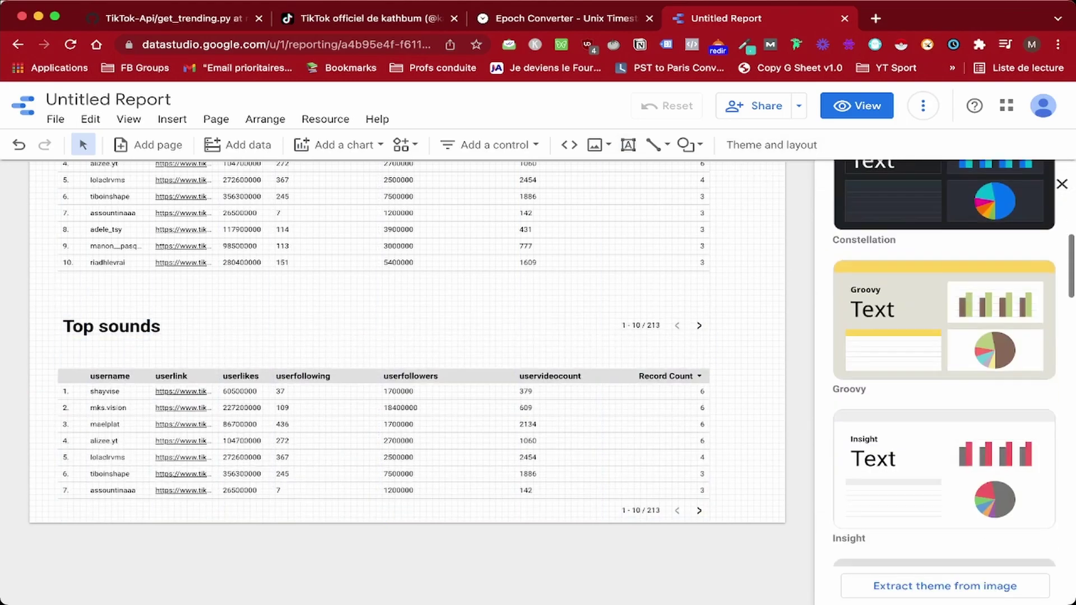
scroll(945, 364, up, 3)
click(1010, 212)
scroll(973, 389, down, 4)
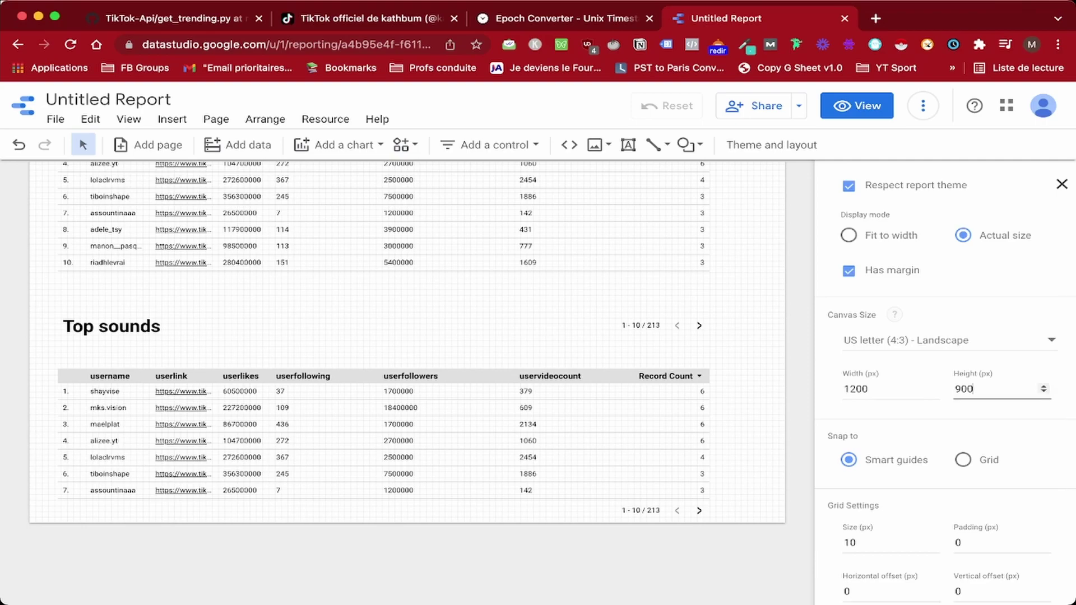
text(2000)
scroll(421, 382, down, 3)
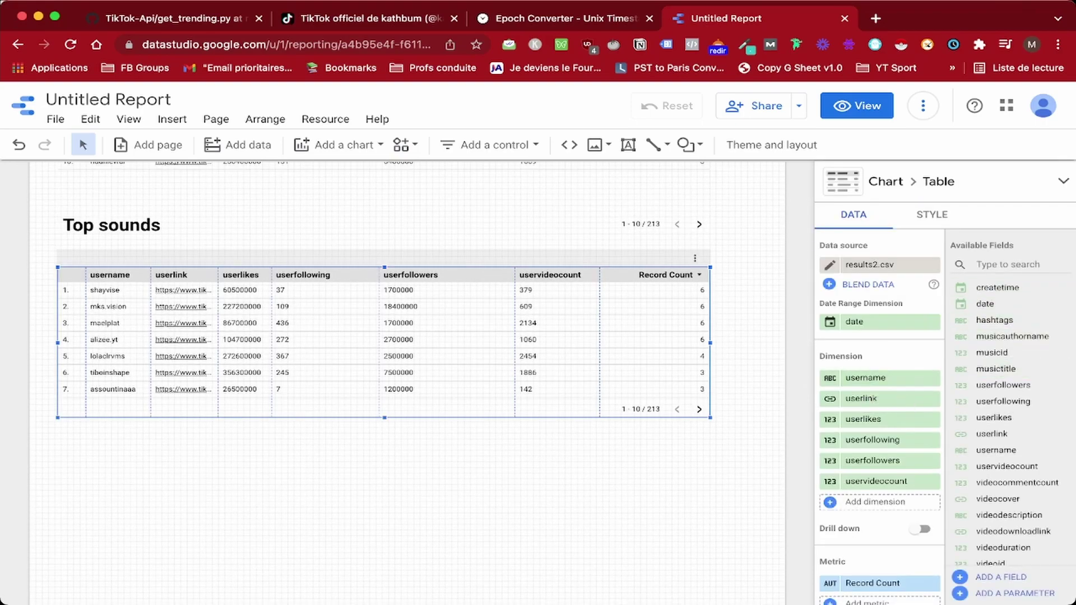
Replace the copied table's four user dimensions with musicauthorname and musictitle
text(music)
click(932, 378)
click(932, 378)
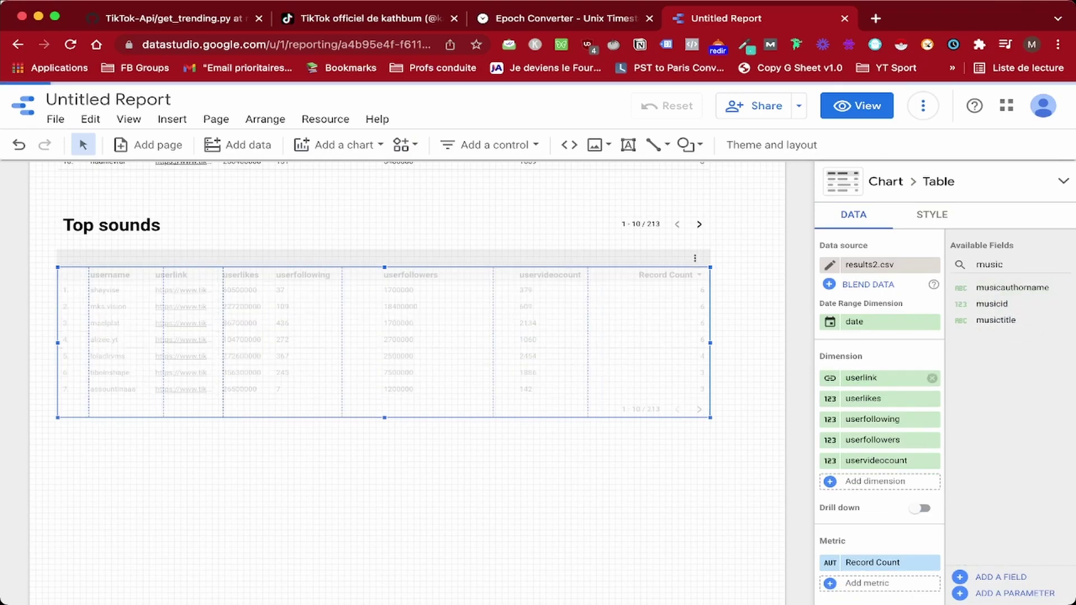
click(932, 378)
click(933, 377)
click(932, 378)
click(932, 377)
drag(1012, 288, 880, 378)
drag(992, 320, 880, 399)
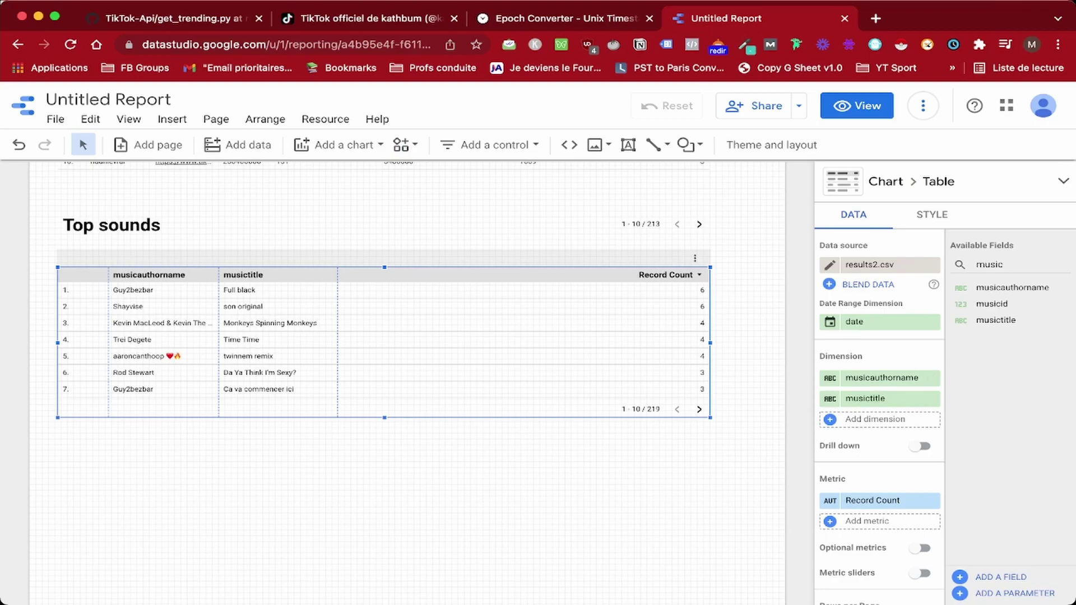
scroll(879, 415, down, 10)
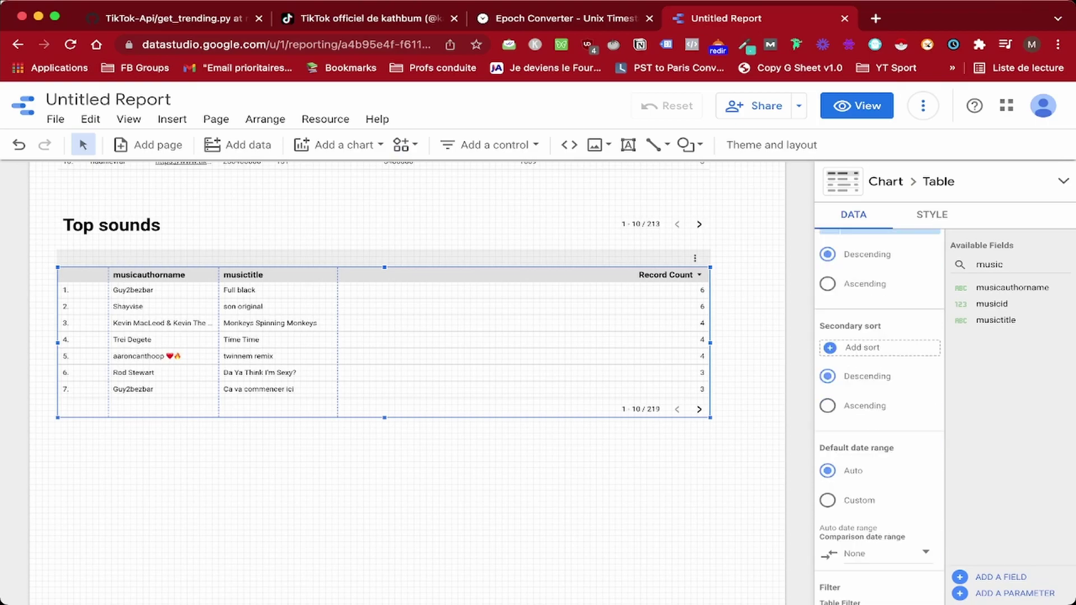
scroll(878, 415, down, 2)
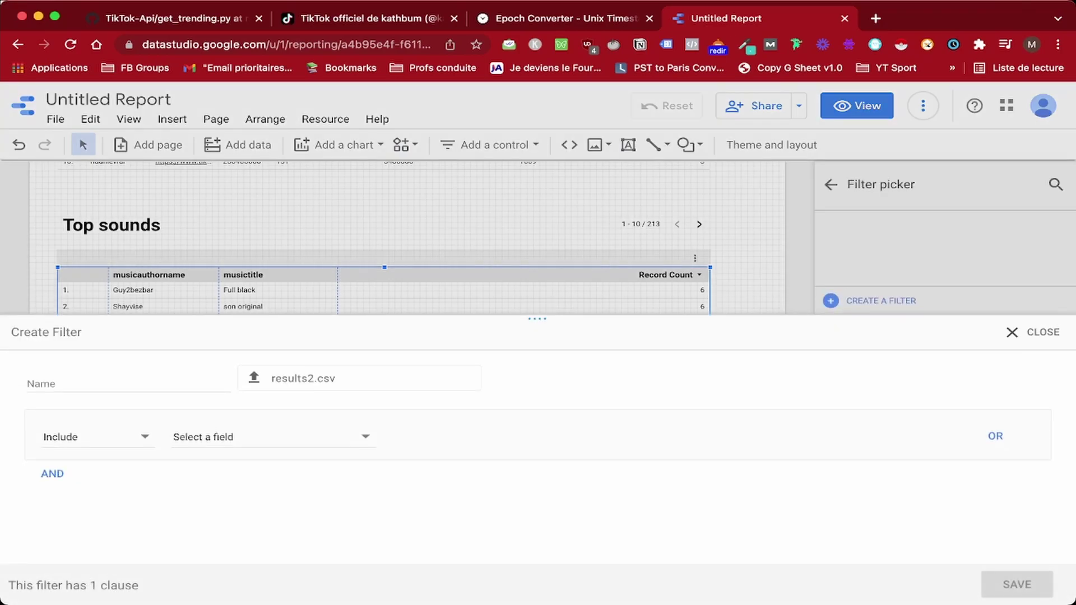
Save an Exclude filter on musictitle Equal to 'son original', named 'Remove videos that don't use a sound'
click(127, 381)
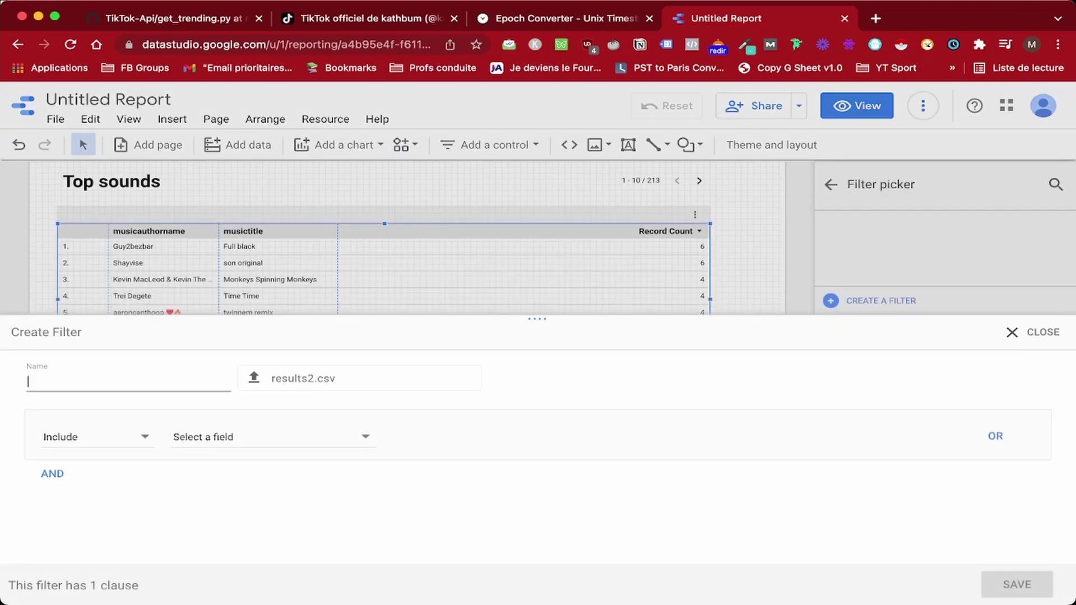
click(95, 437)
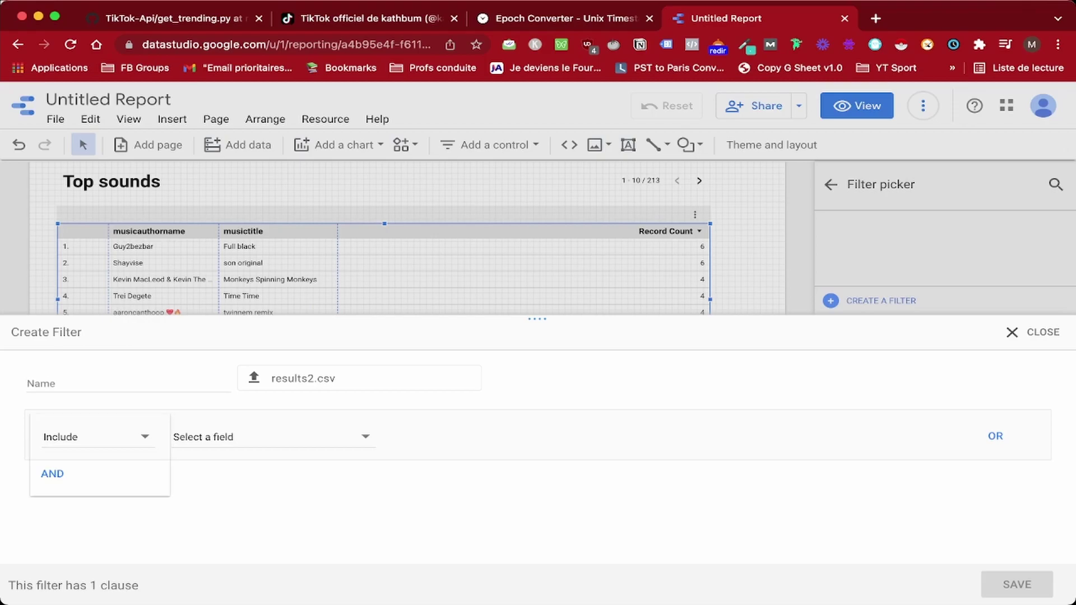
click(61, 474)
click(269, 438)
text(mu)
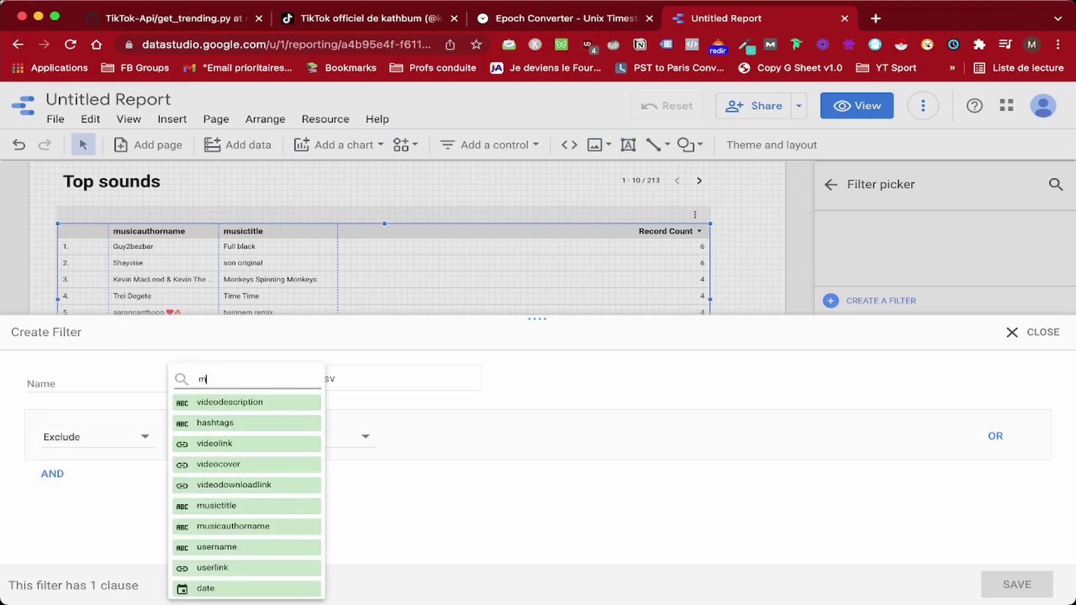
click(230, 402)
click(442, 437)
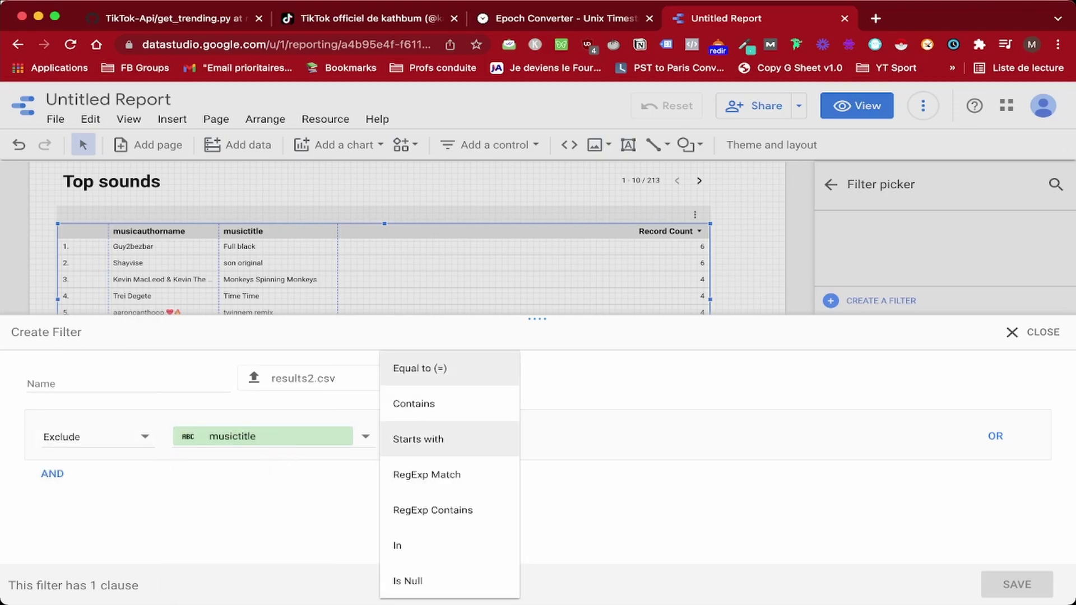
click(421, 367)
text(son original)
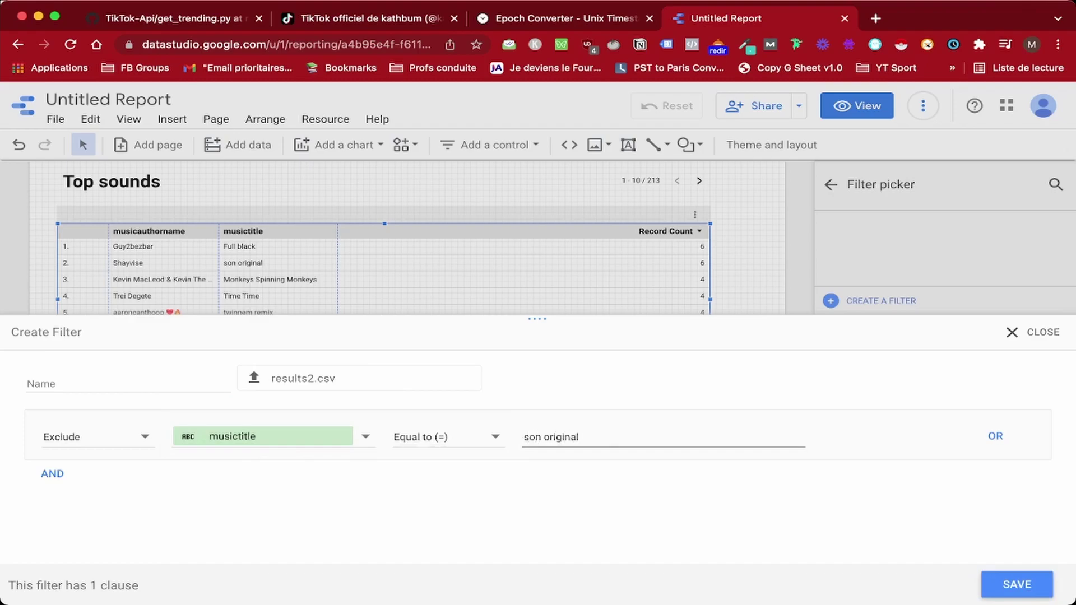
click(84, 382)
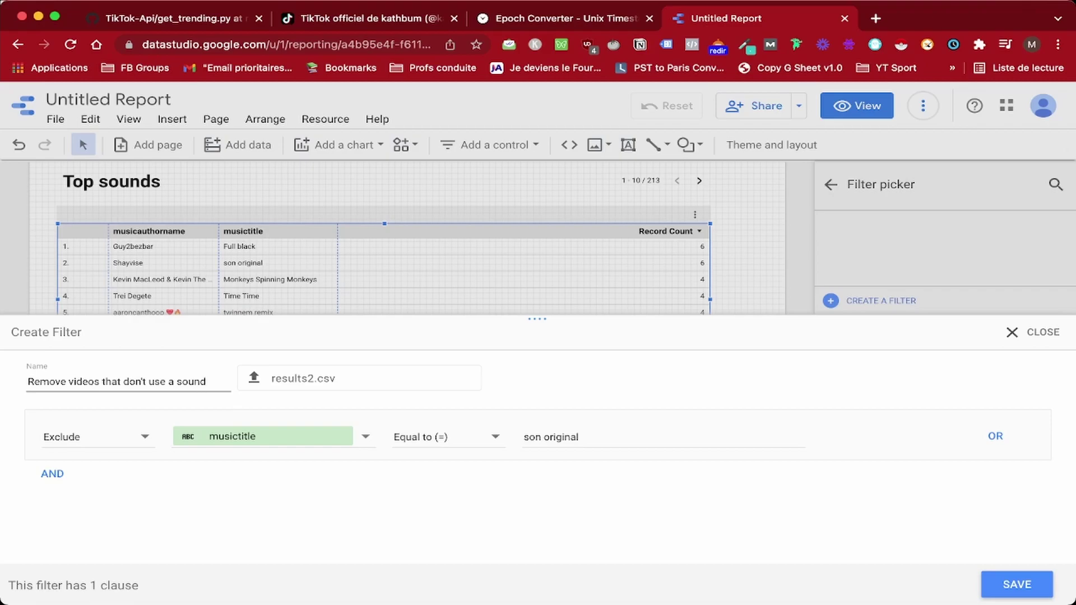
click(1017, 584)
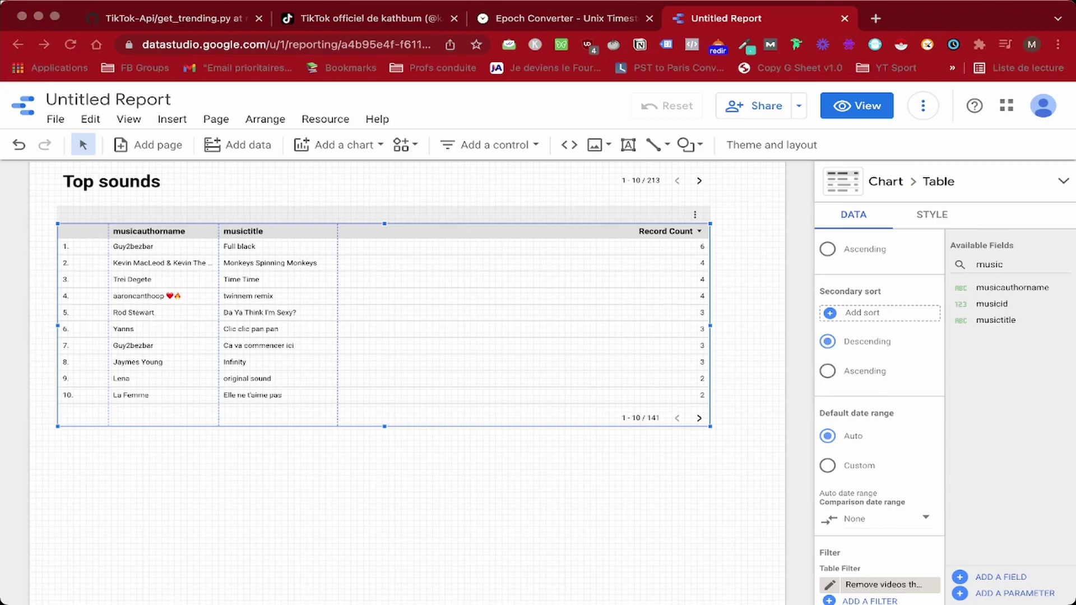
Duplicate the Top sounds title, place it below the sounds table and rename it 'Top videos'
click(112, 181)
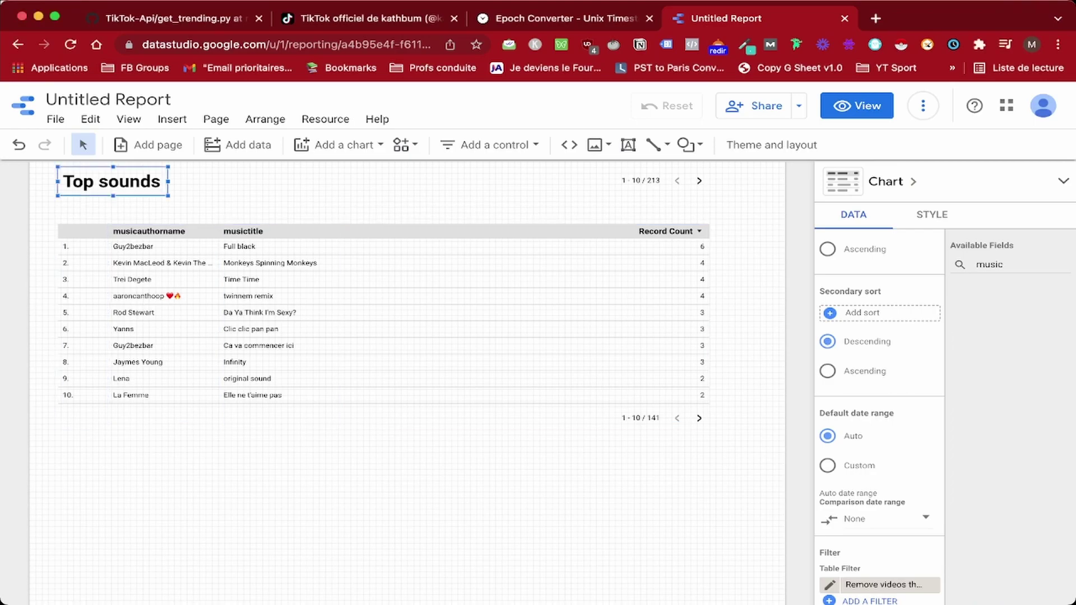
key(ctrl+v)
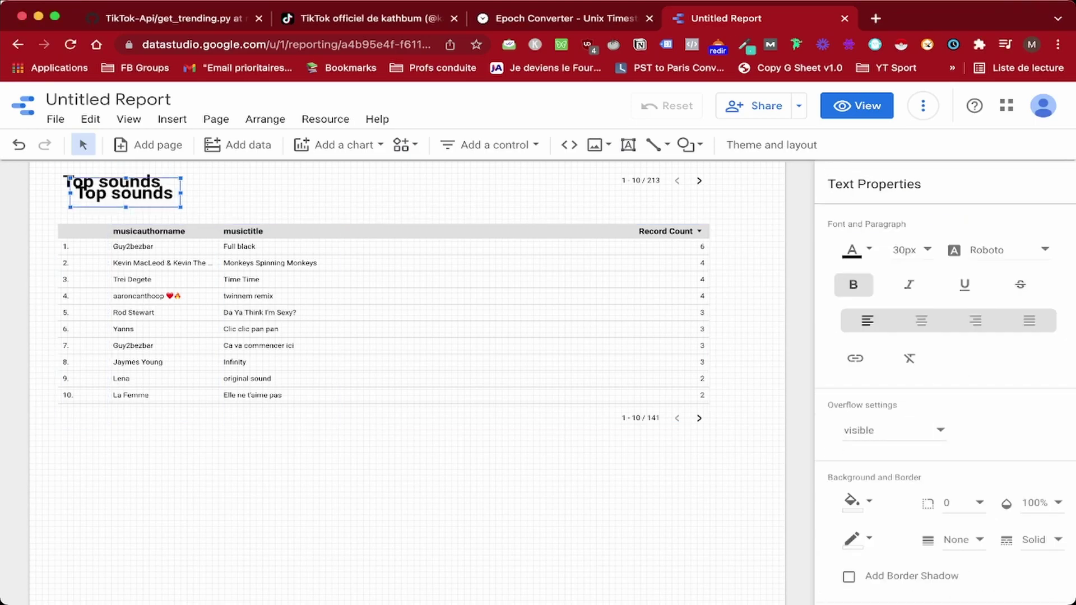
drag(381, 308, 378, 313)
click(125, 193)
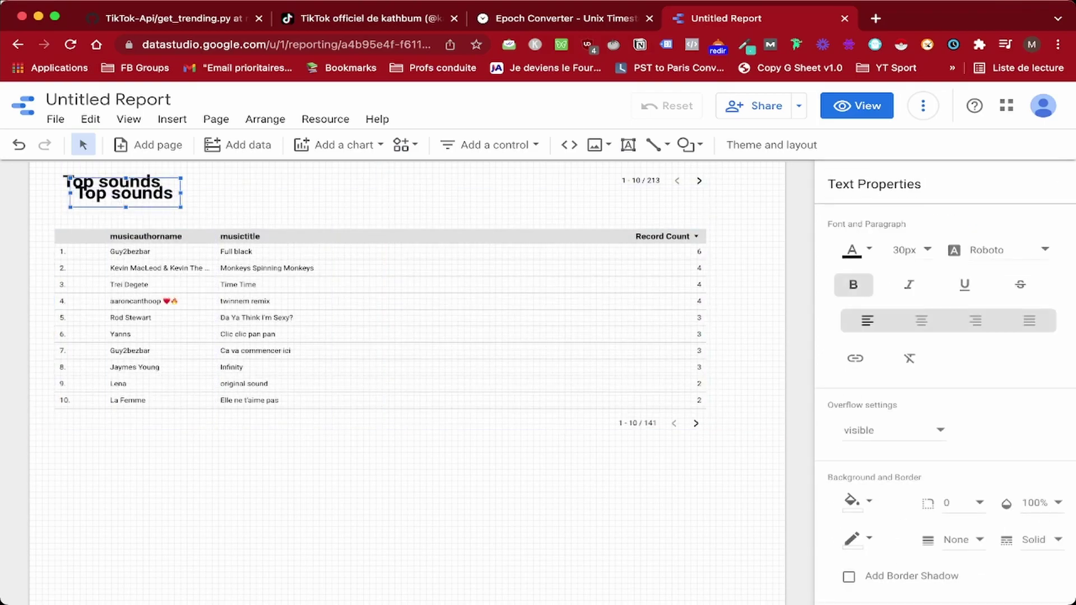
drag(125, 194, 113, 459)
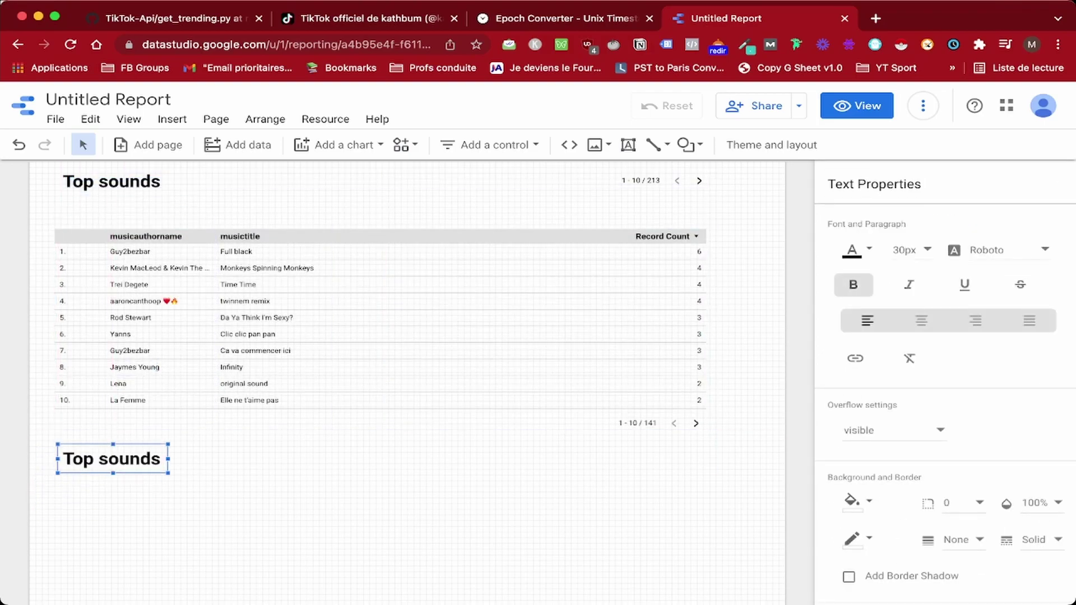
double_click(127, 459)
text(video)
Duplicate the Top sounds table and position the copy under the Top videos heading
click(381, 325)
scroll(392, 336, down, 3)
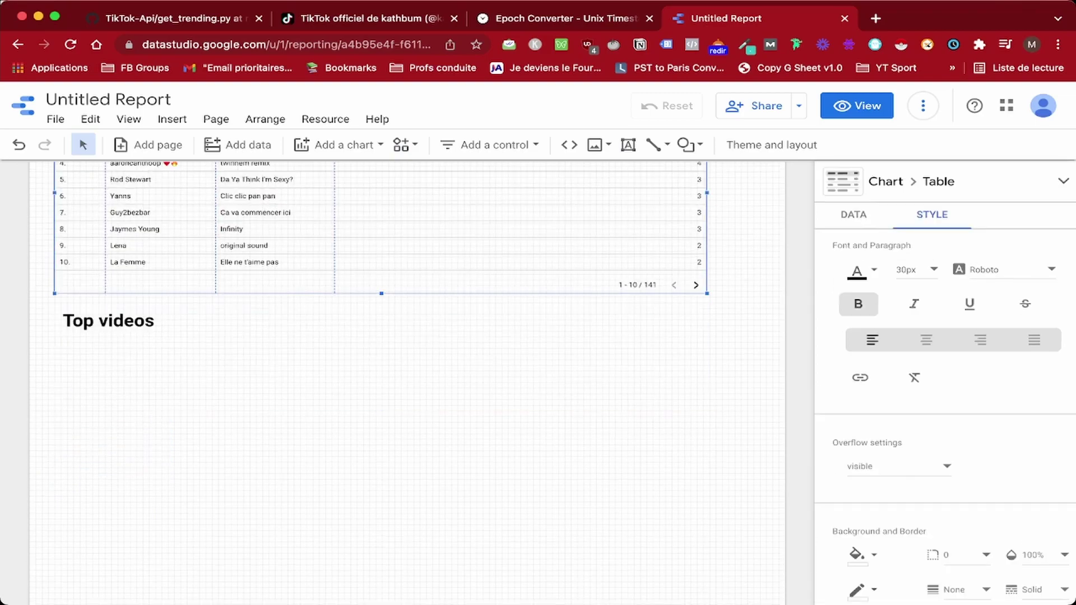
key(ctrl+d)
drag(392, 224, 388, 484)
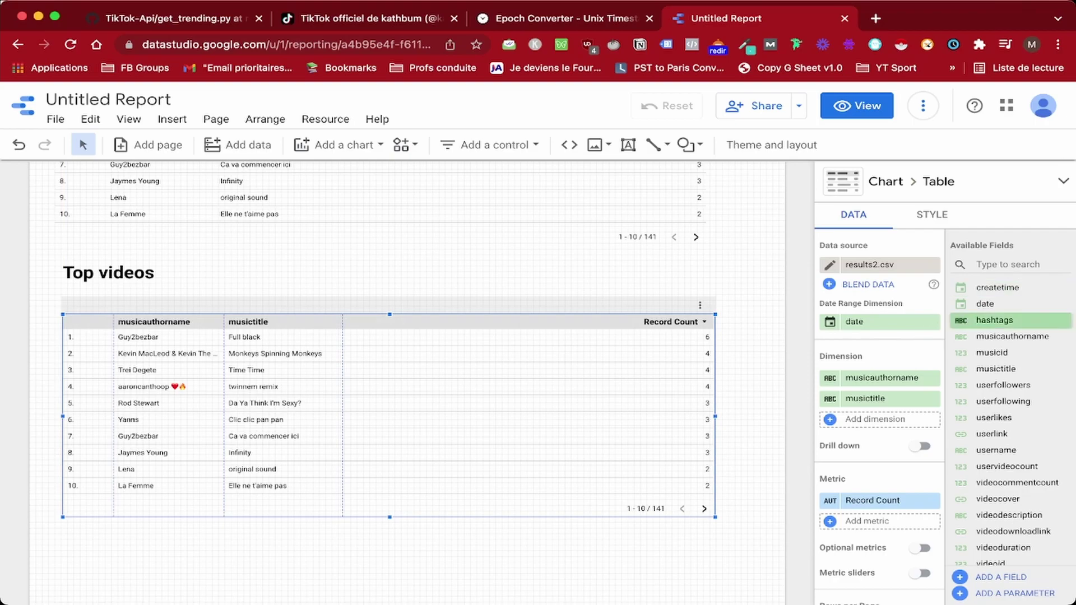
Swap the table's dimensions for videolink, videosharecount, videodescription, videocommentcount, videolikecount, videoduration and videoviews
click(976, 265)
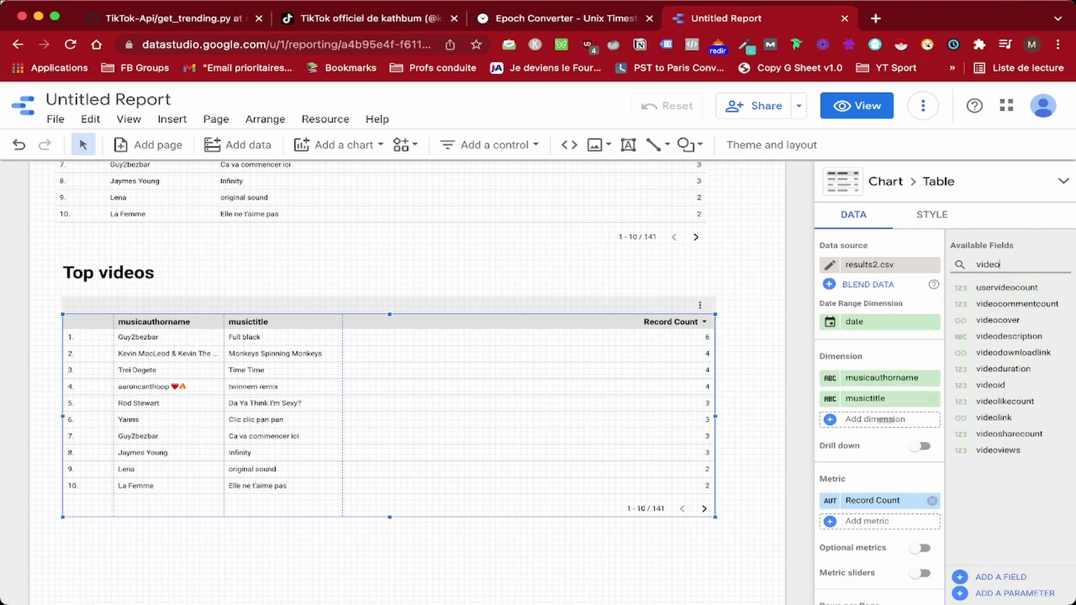
click(932, 377)
click(932, 377)
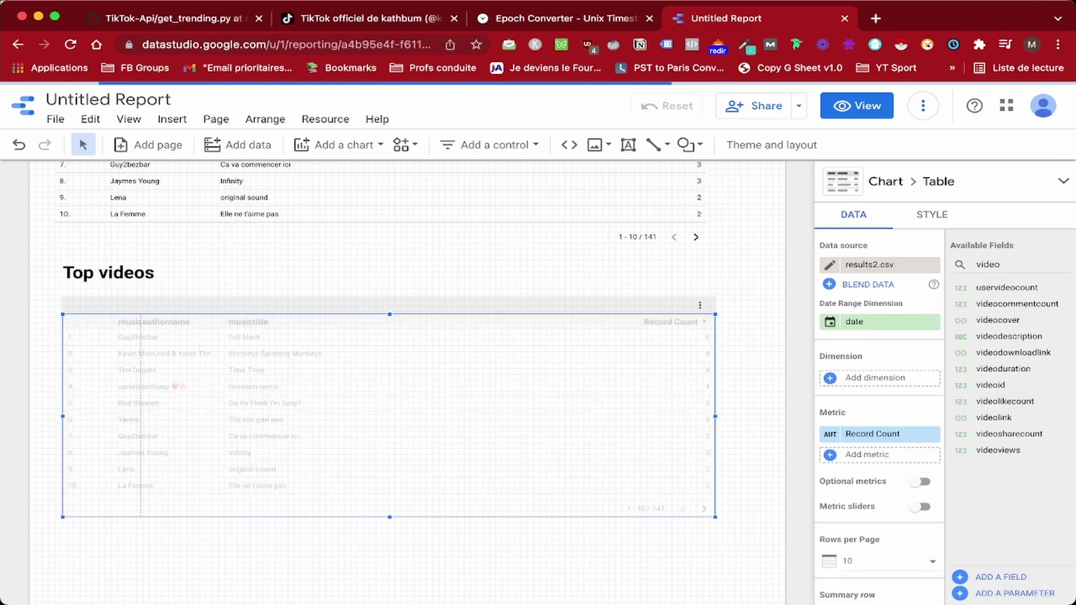
drag(993, 417, 880, 418)
click(994, 418)
click(1009, 336)
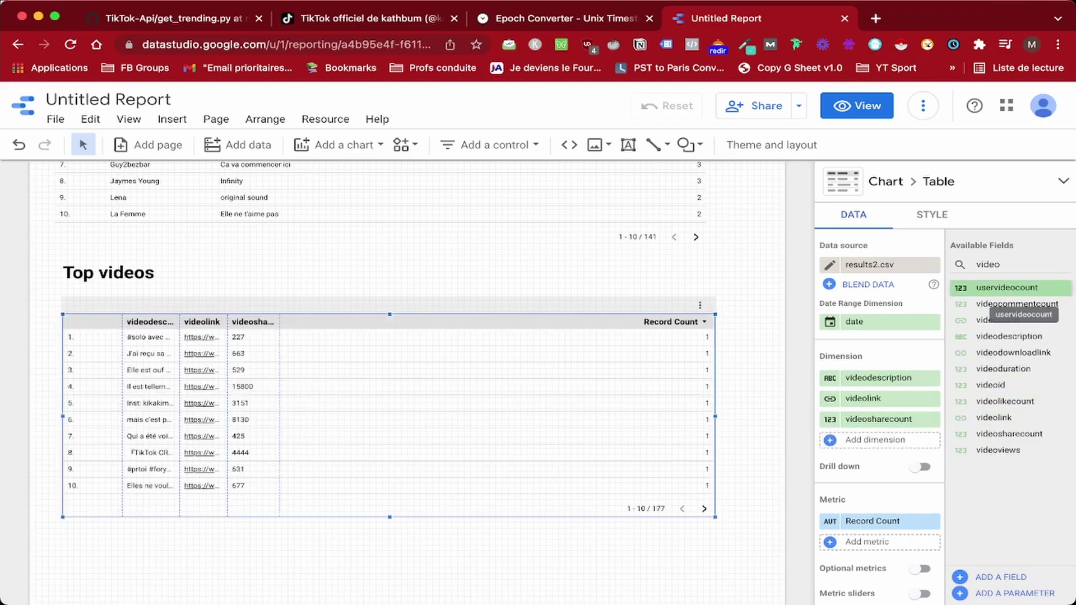
click(1009, 303)
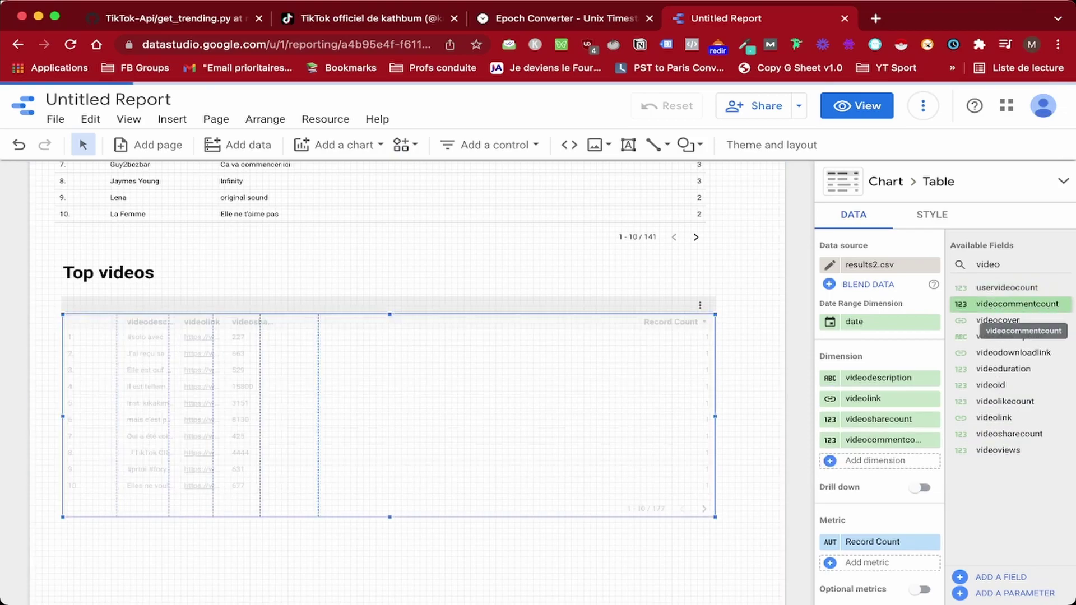
click(1006, 401)
click(1004, 369)
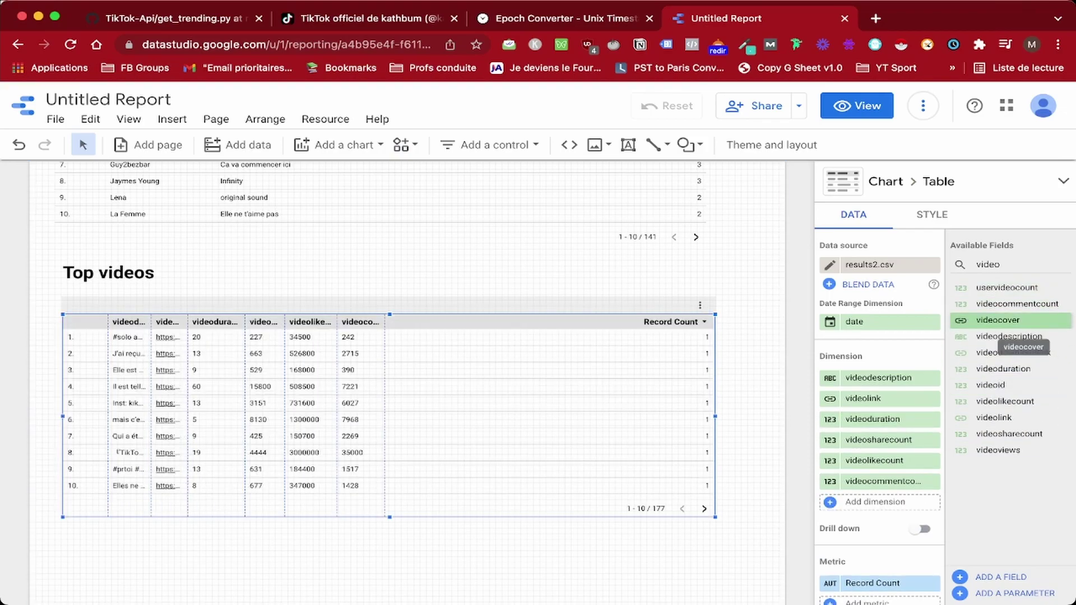
click(998, 450)
Remove the Record Count metric and sort the table by videoviews descending
scroll(880, 420, down, 1)
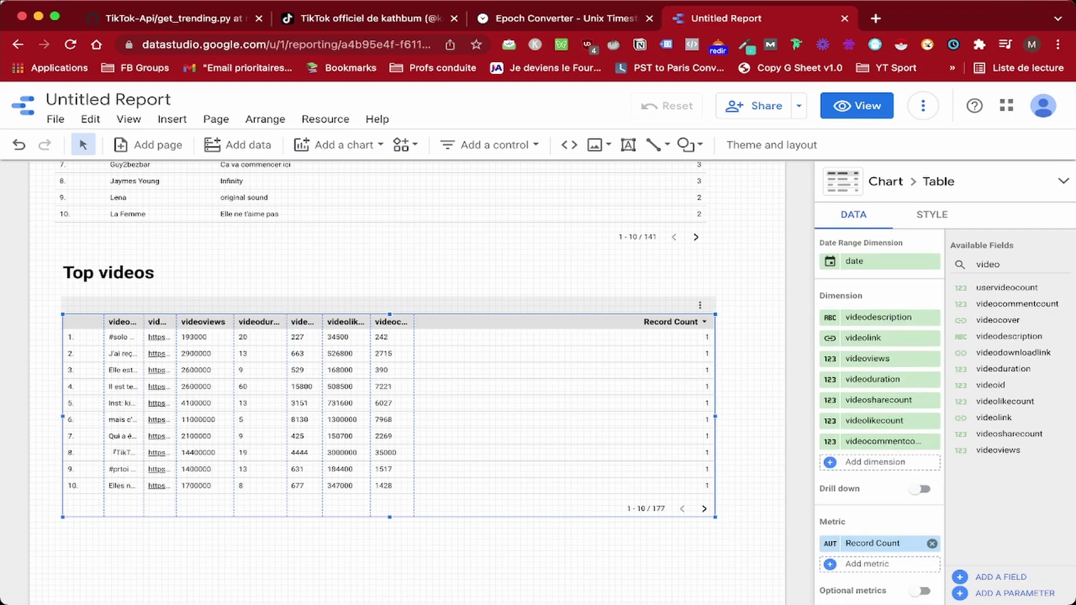
click(932, 543)
scroll(880, 420, down, 5)
click(869, 481)
click(866, 509)
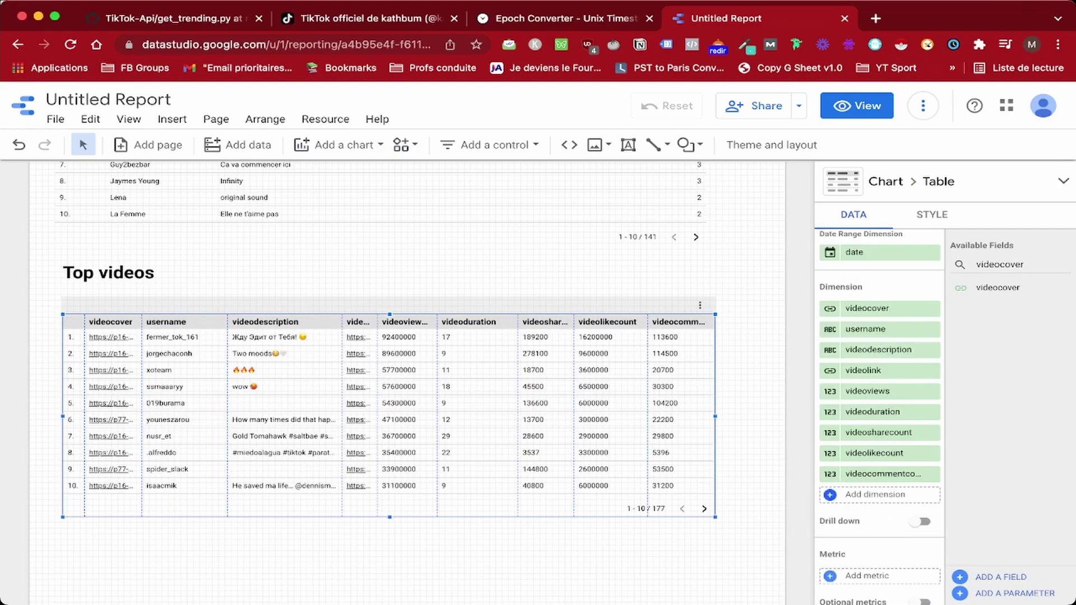
scroll(879, 417, down, 1)
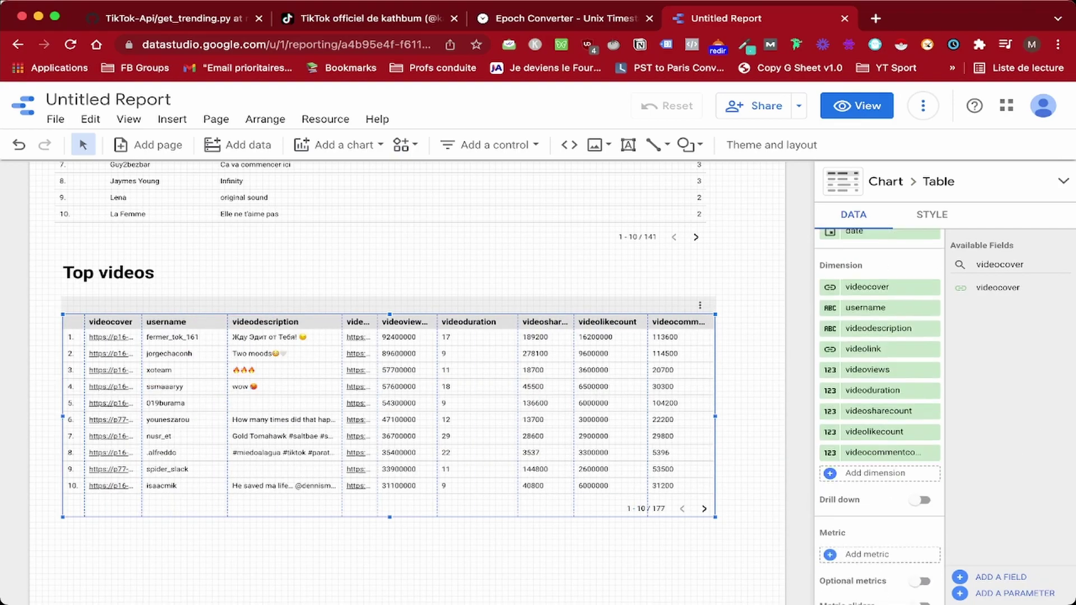
click(1001, 577)
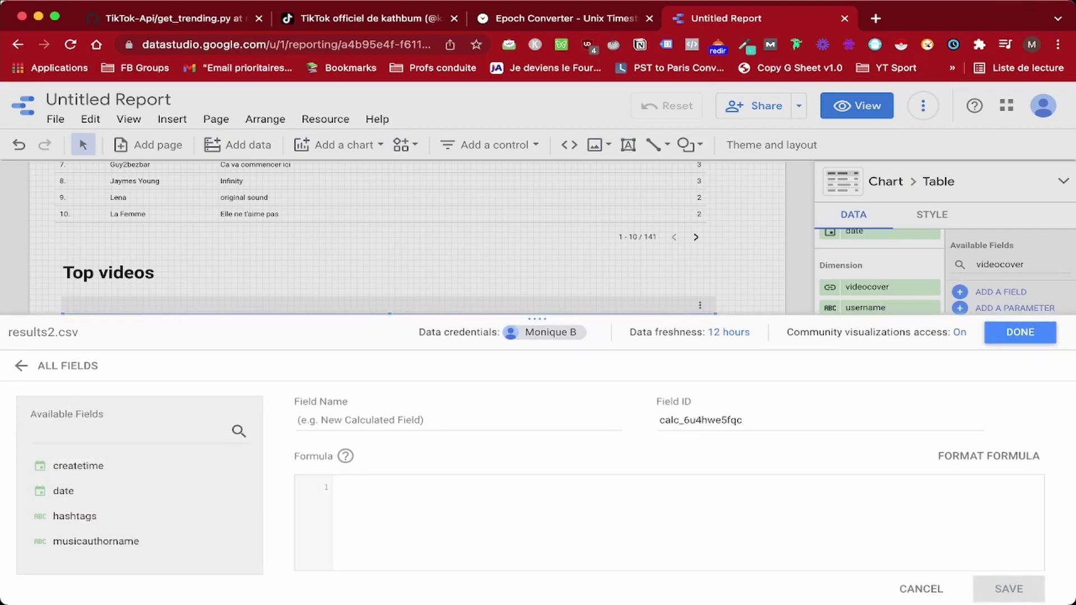
Create a calculated field 'Video Image' with formula IMAGE(videocover) and save it
click(297, 419)
text(image)
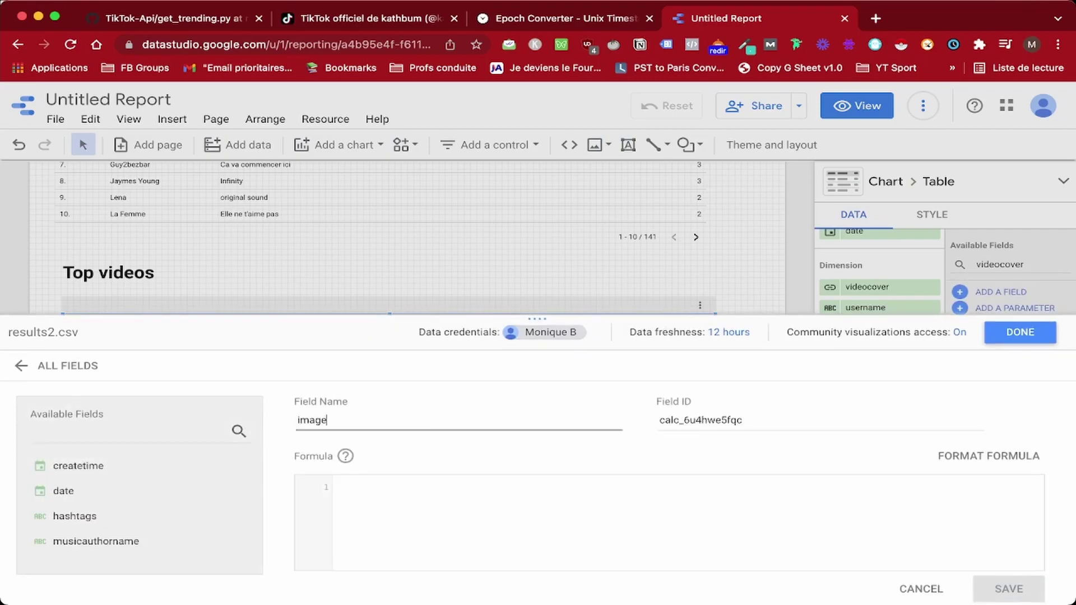
click(336, 485)
text(imag)
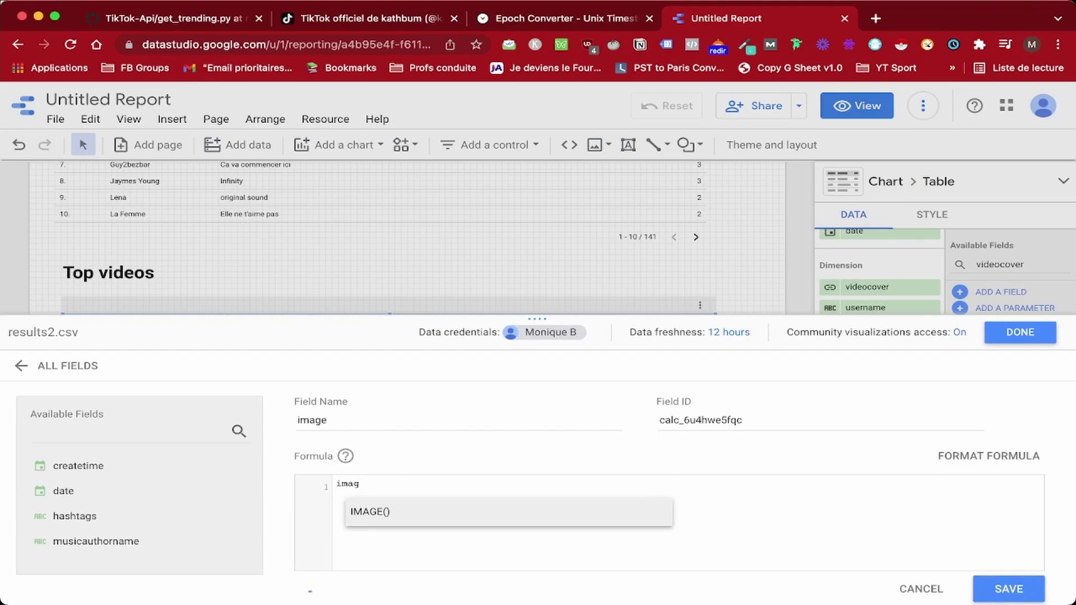
key(Return)
text(videocove)
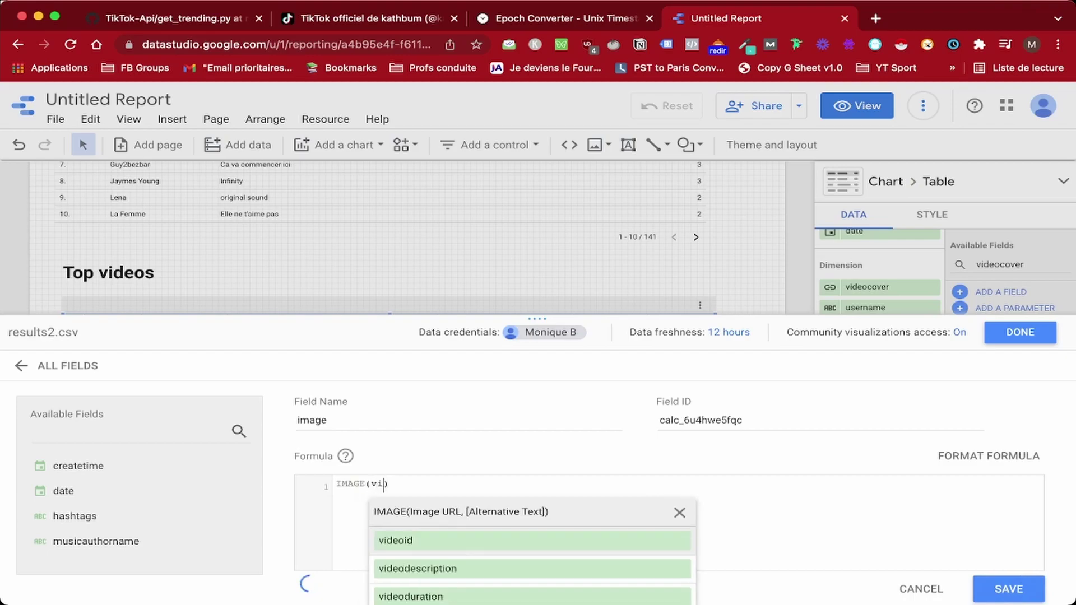
key(Return)
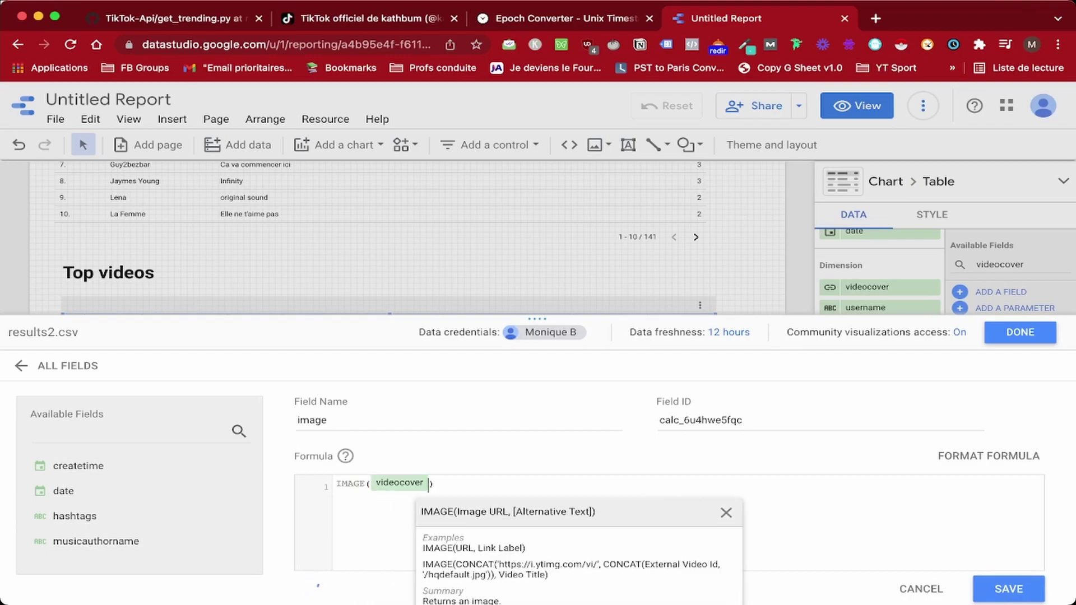
key(Right)
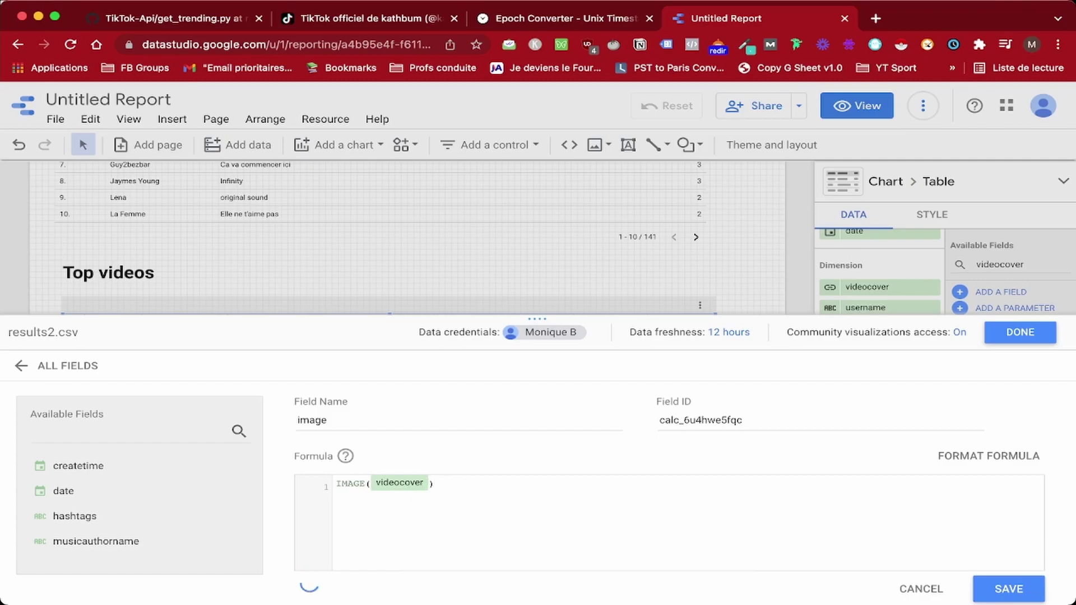
double_click(312, 419)
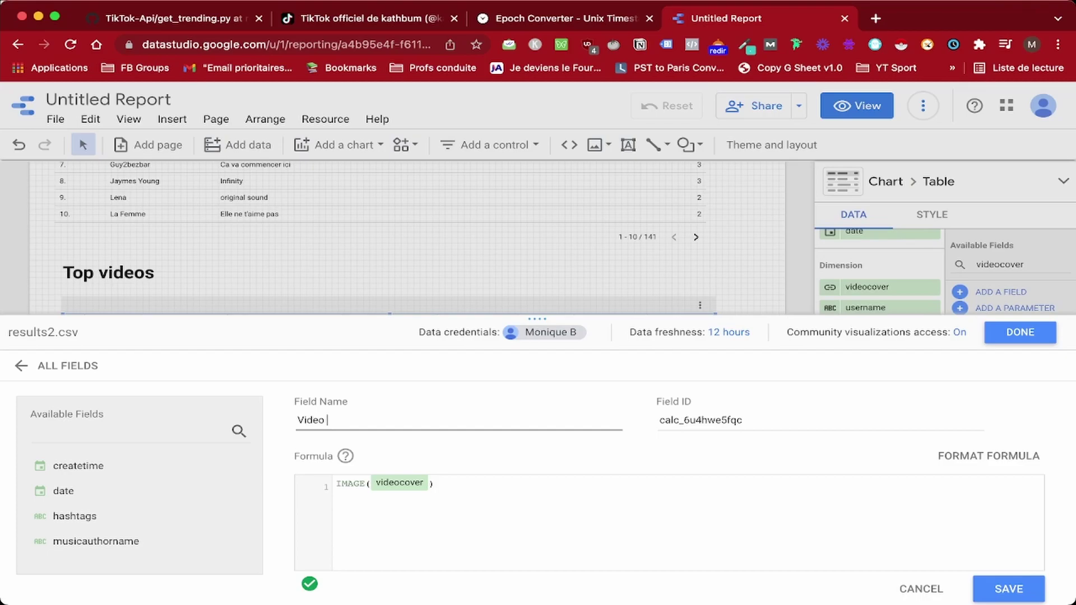
click(1009, 589)
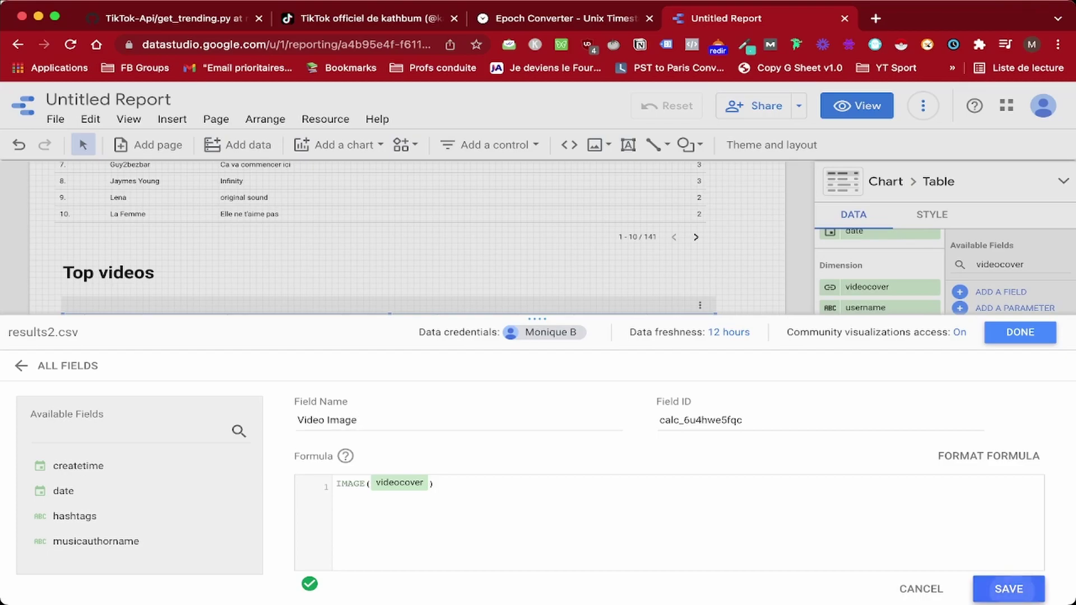
click(1020, 332)
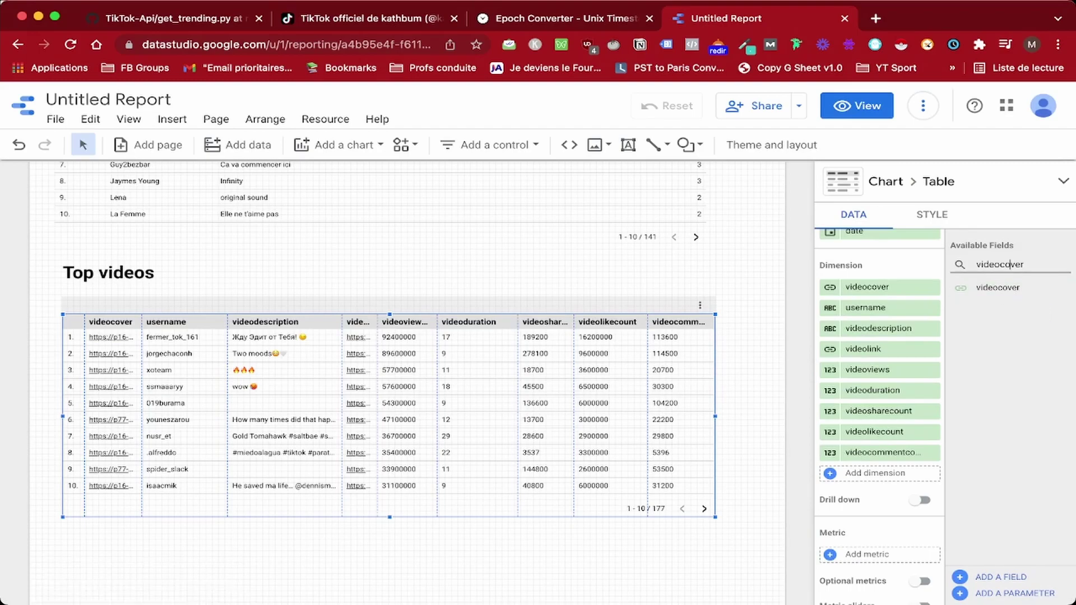
Add Video Image as a Top videos column and remove the videocover column
double_click(1000, 265)
text(video i)
drag(1001, 287, 880, 287)
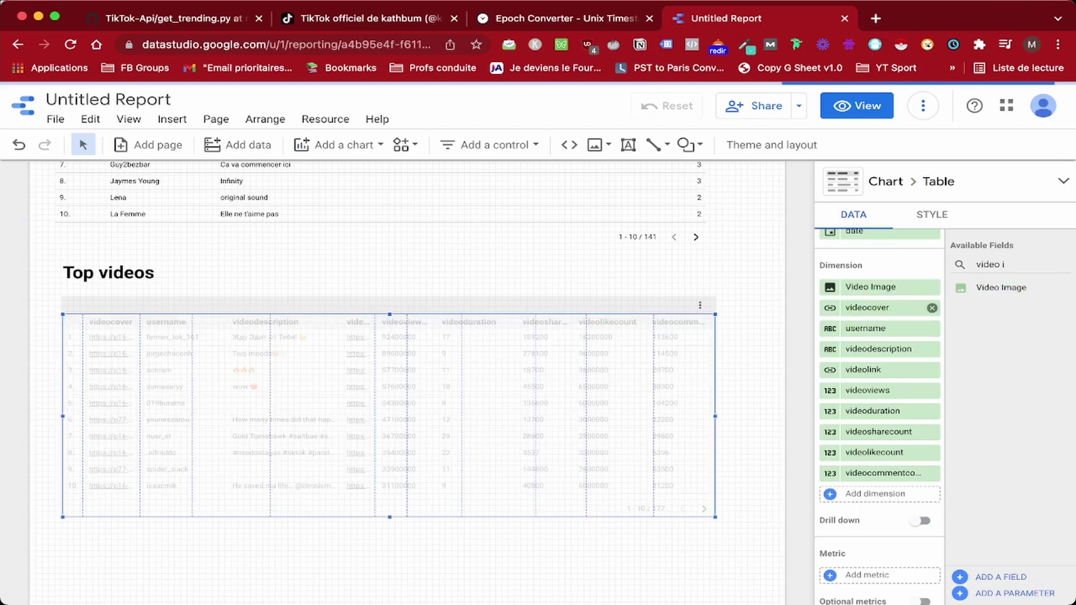
click(932, 307)
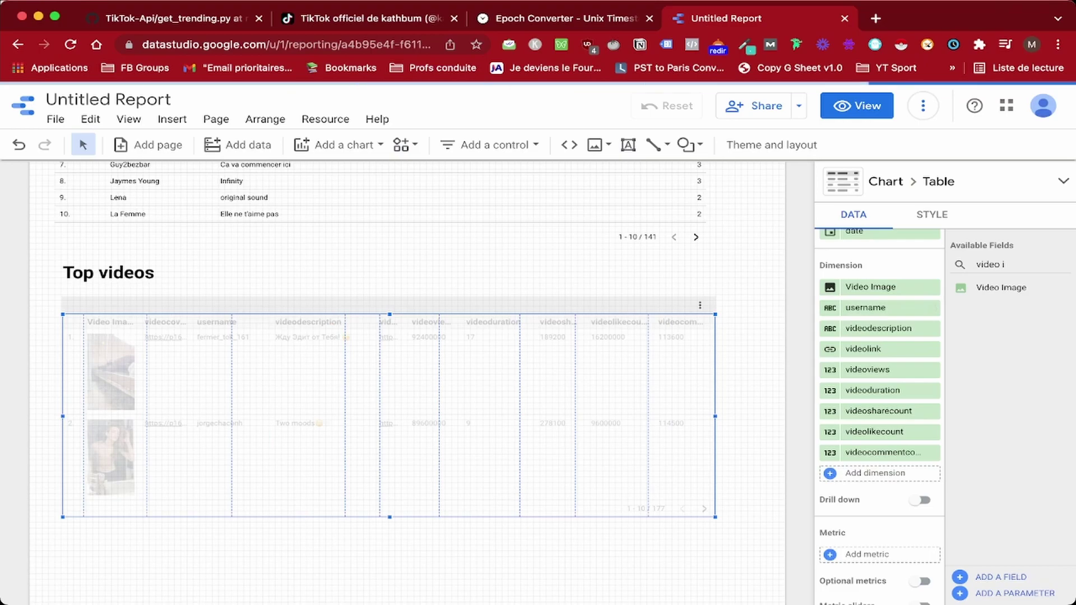
scroll(388, 415, down, 1)
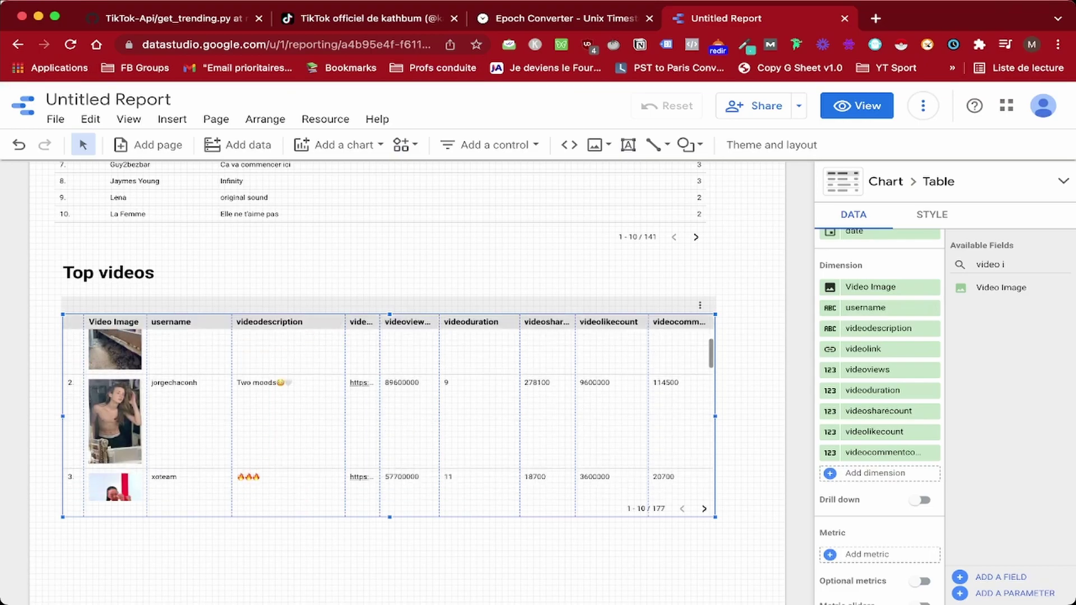
scroll(388, 415, up, 1)
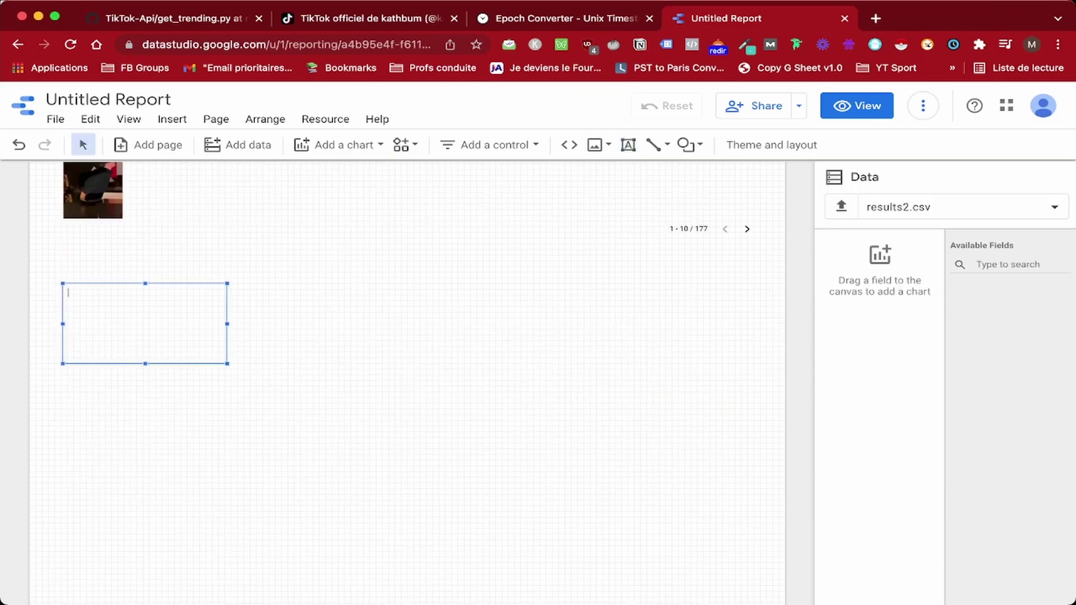
Enter the 'top hashtags' title and style it bold at 36px
text(top hashtags)
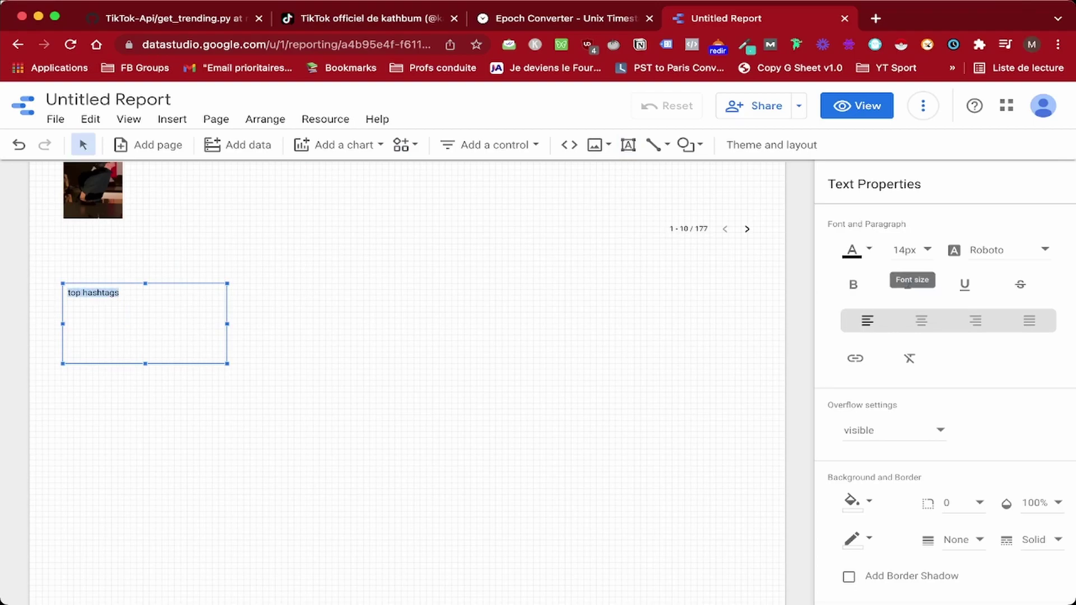
click(909, 250)
click(905, 356)
click(854, 285)
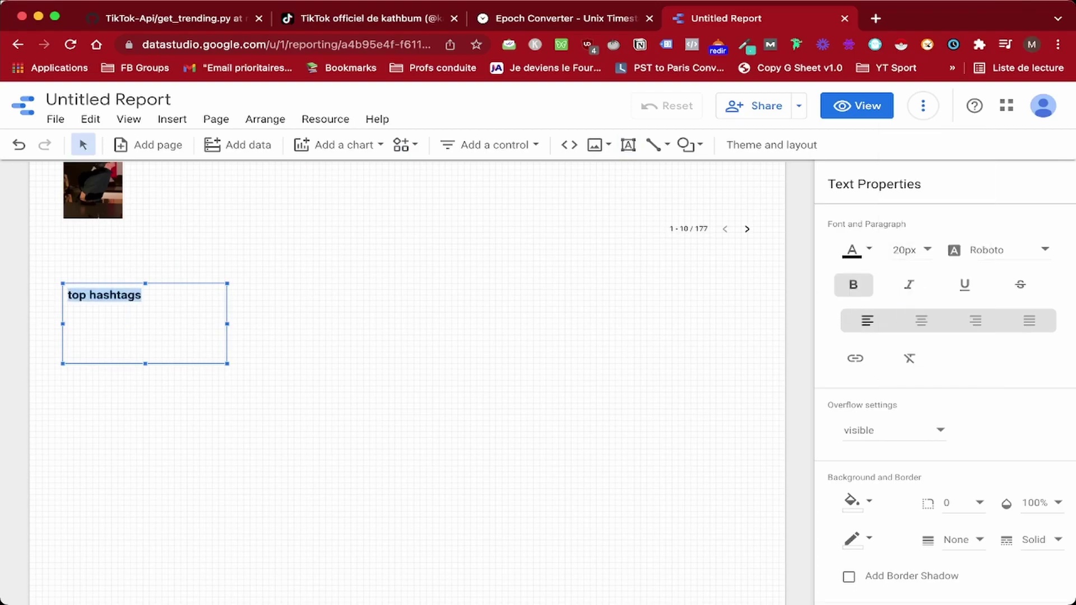
click(909, 250)
scroll(931, 280, down, 2)
click(909, 345)
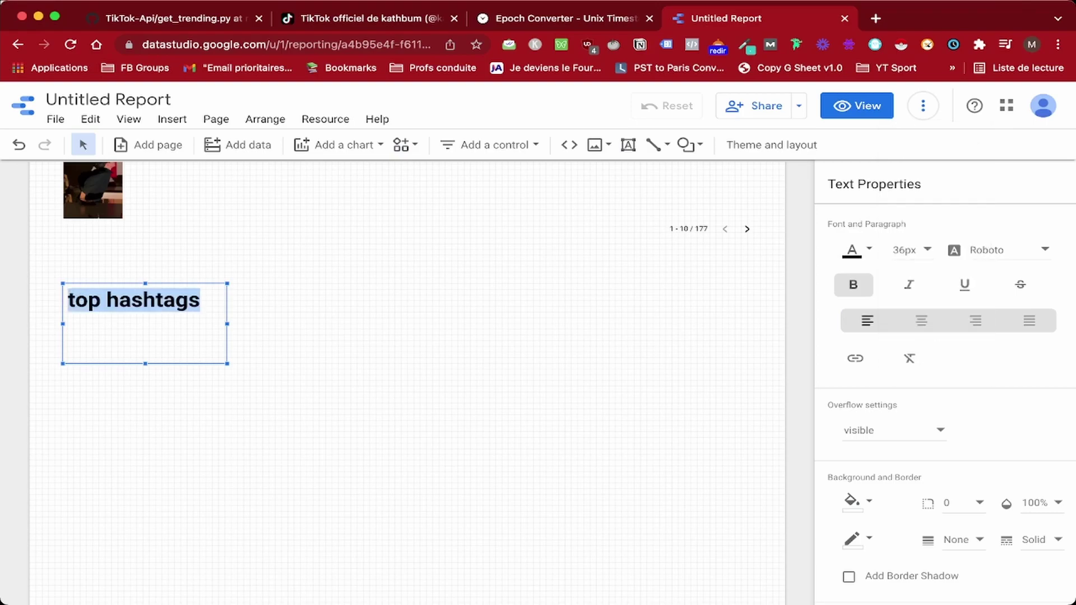
scroll(408, 381, down, 2)
key(Escape)
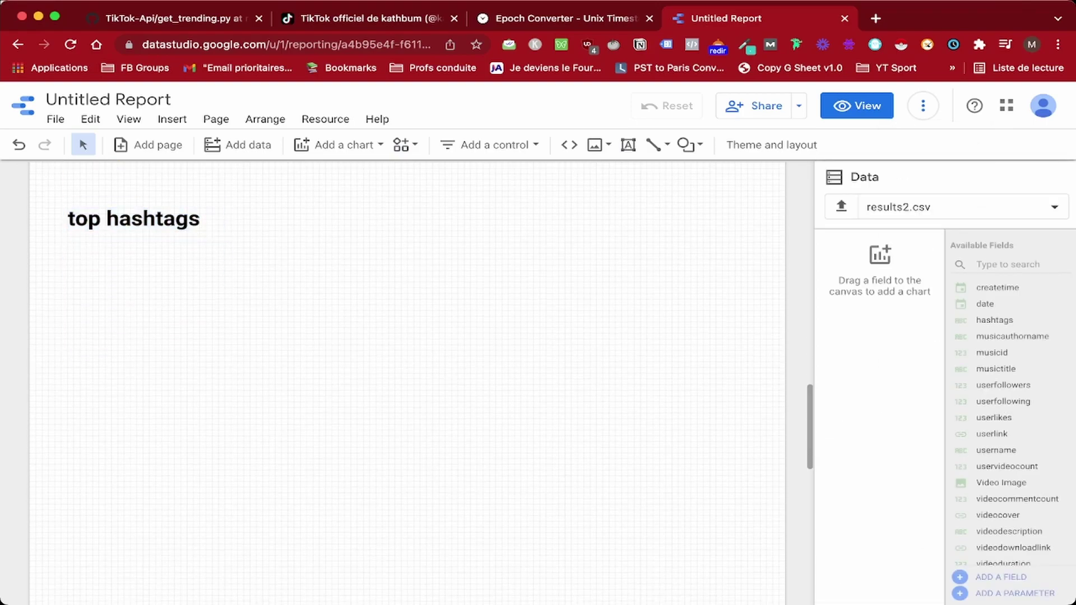
Upload hashtaglist2.csv through the File Upload connector and add it to the report
click(238, 145)
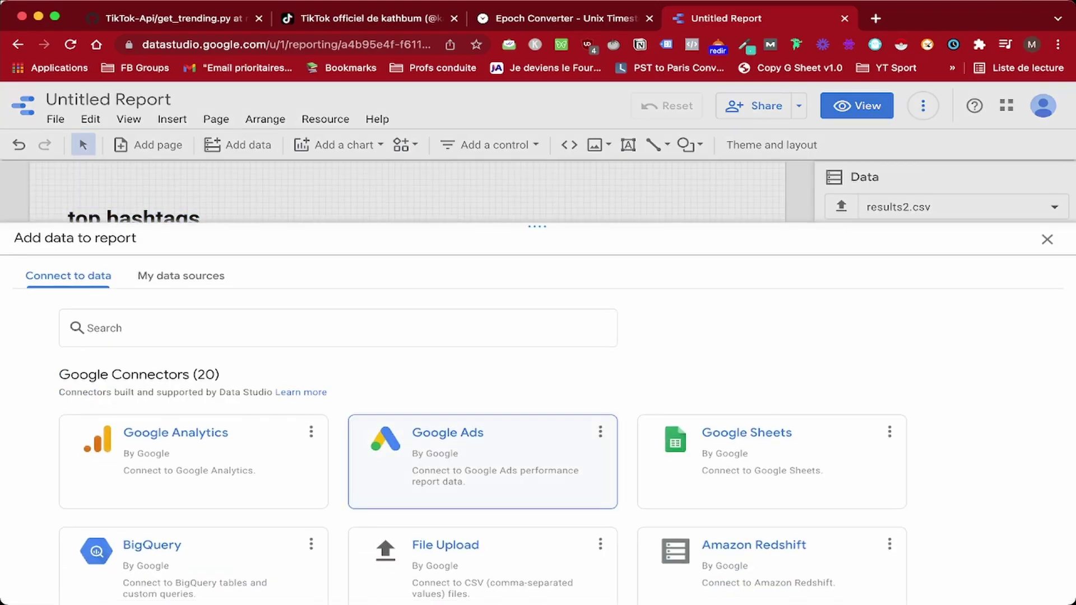
scroll(482, 504, down, 3)
click(445, 448)
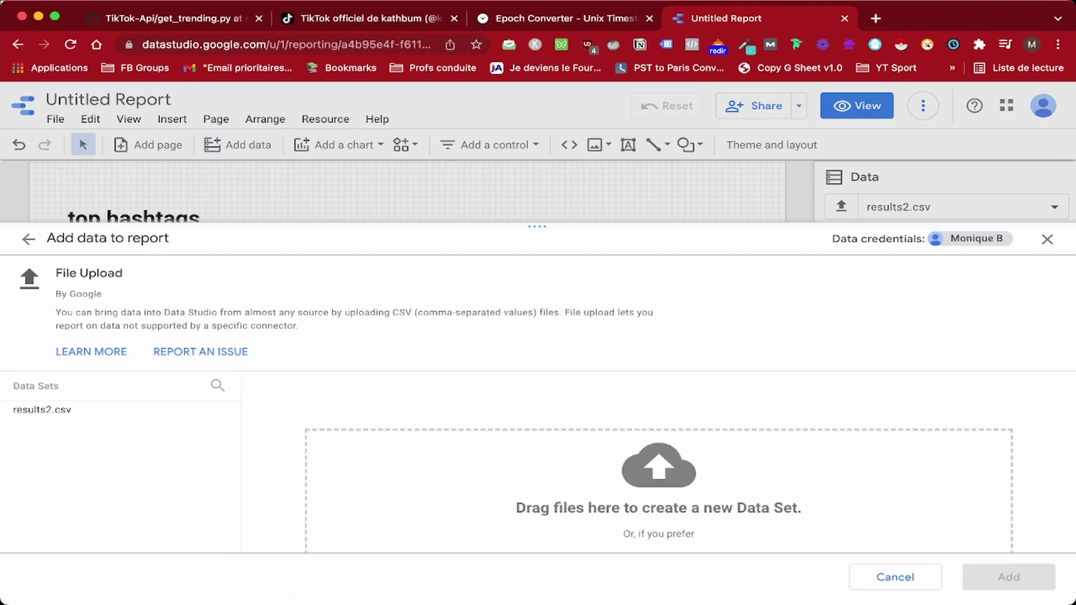
key(super+Tab)
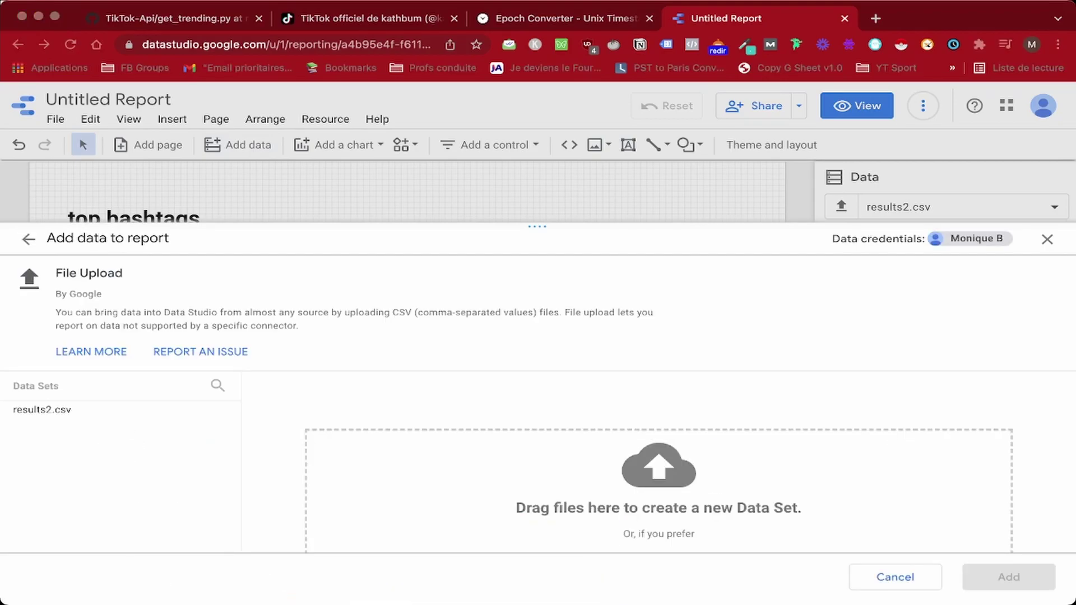
key(super+Tab)
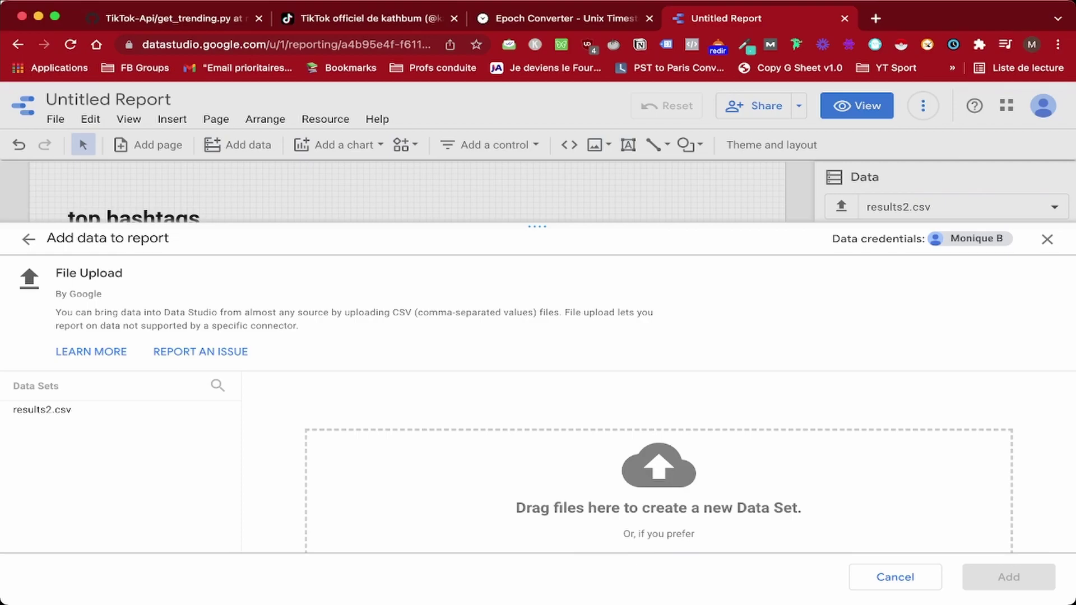
key(super+Tab)
key(super+Tab)
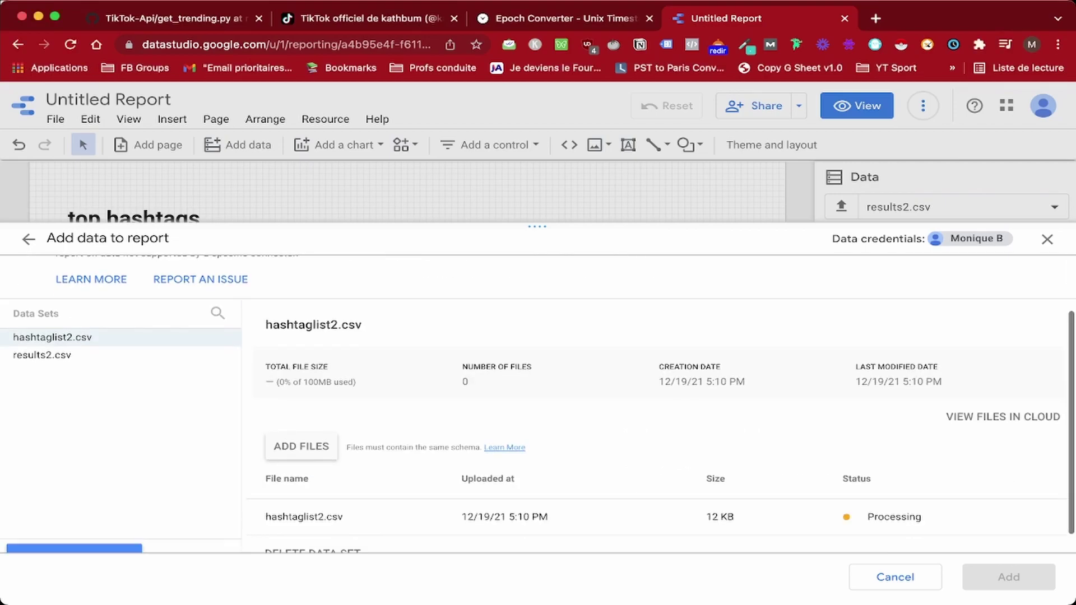
scroll(538, 403, down, 1)
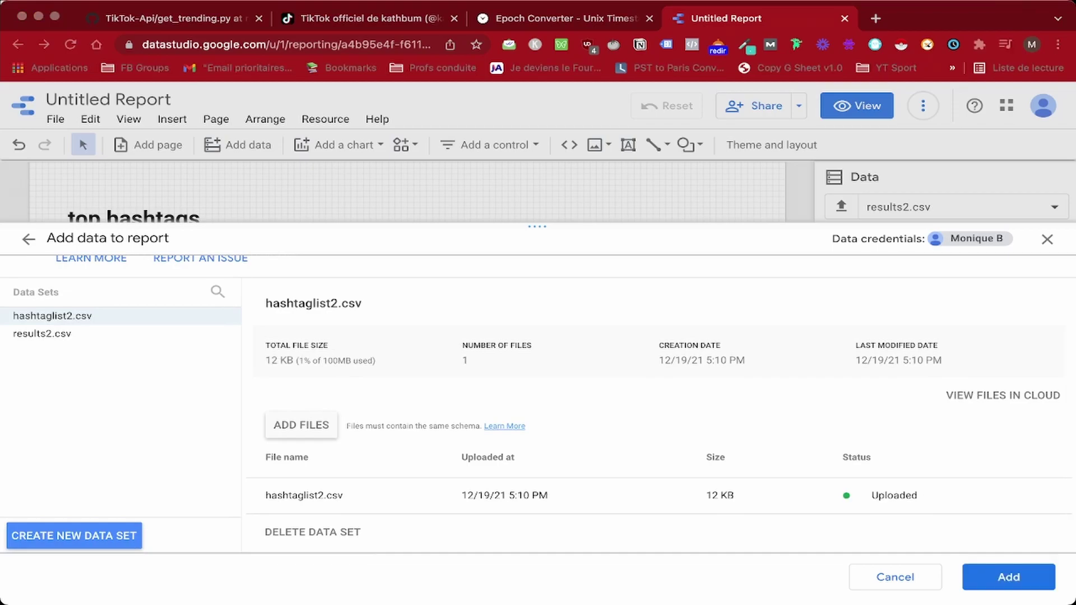
click(1009, 577)
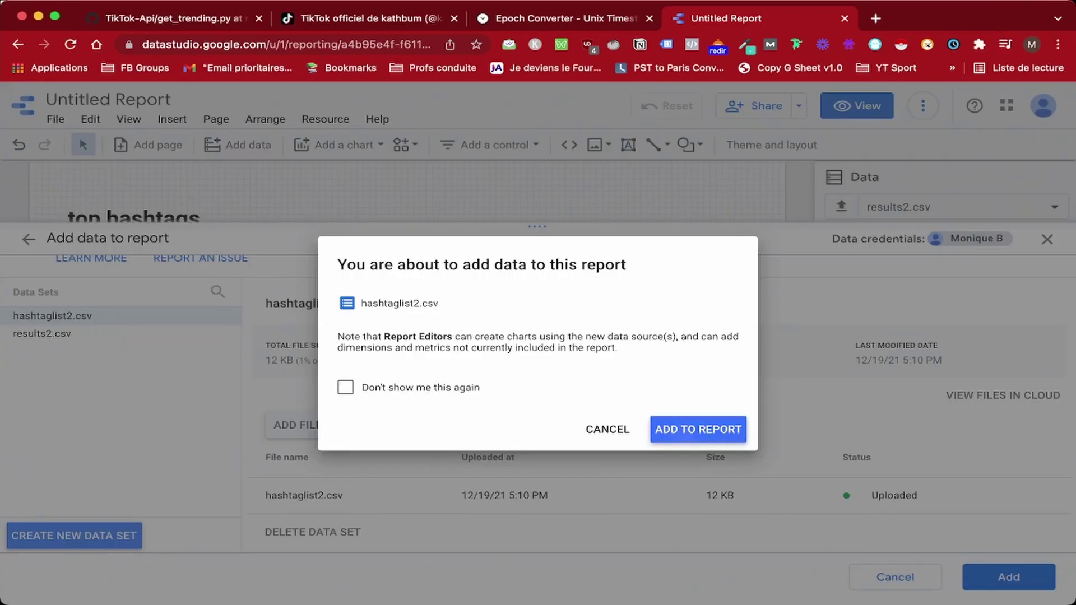
click(699, 428)
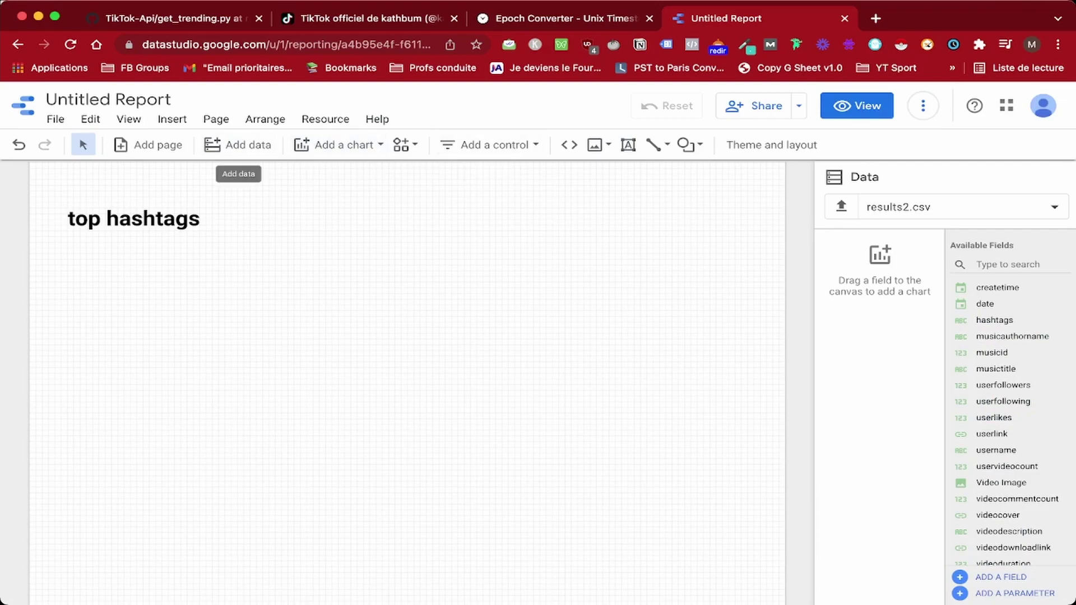
Draw a table under the top hashtags heading with Record Count as its metric
click(336, 145)
click(317, 222)
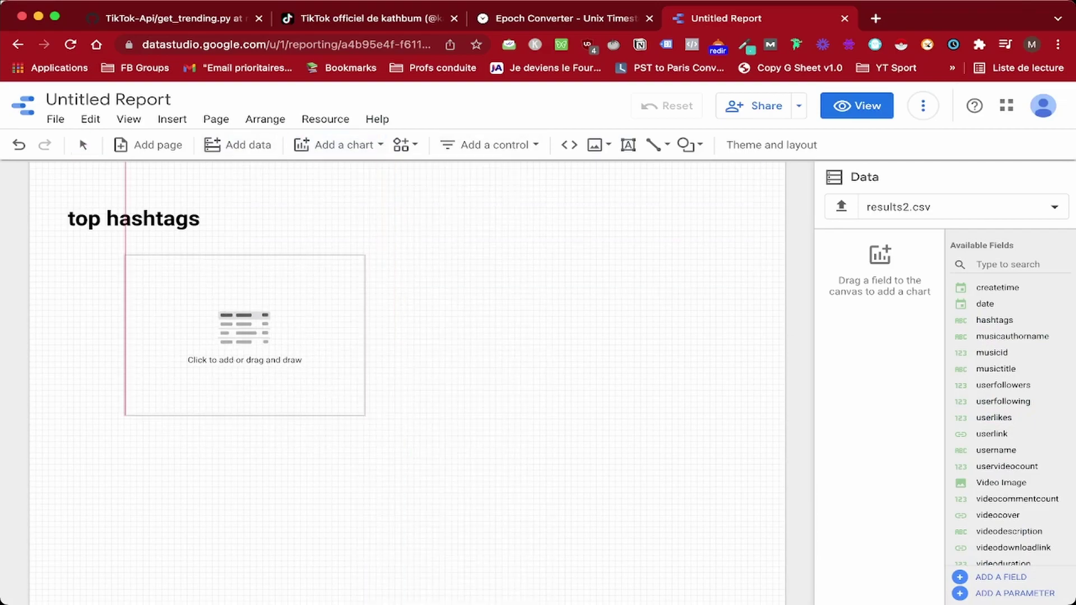
mouse_move(76, 246)
mouse_down()
mouse_move(424, 409)
mouse_move(423, 538)
mouse_up()
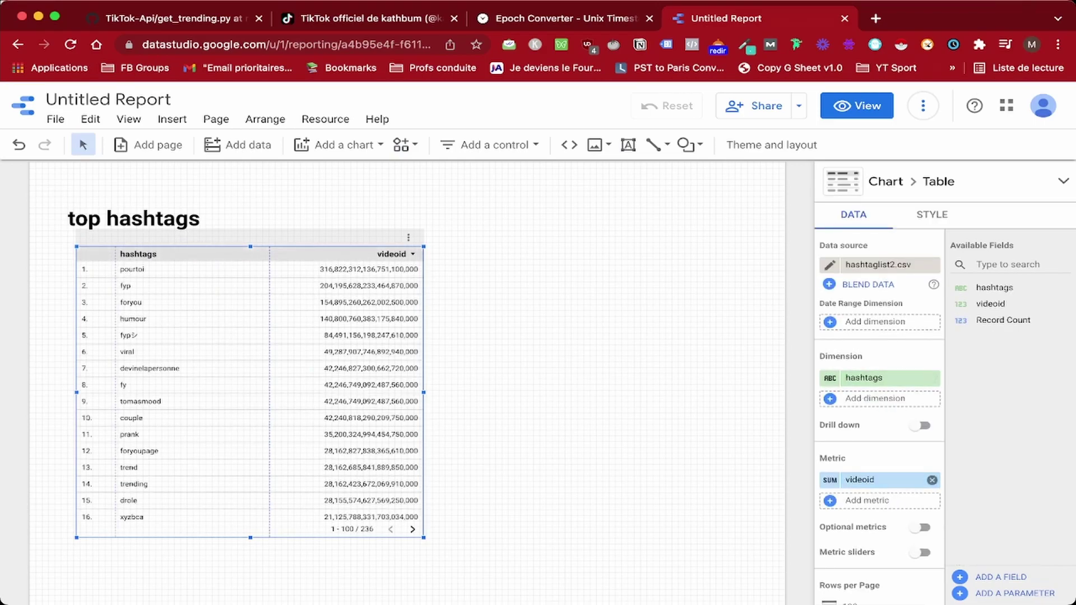
click(874, 479)
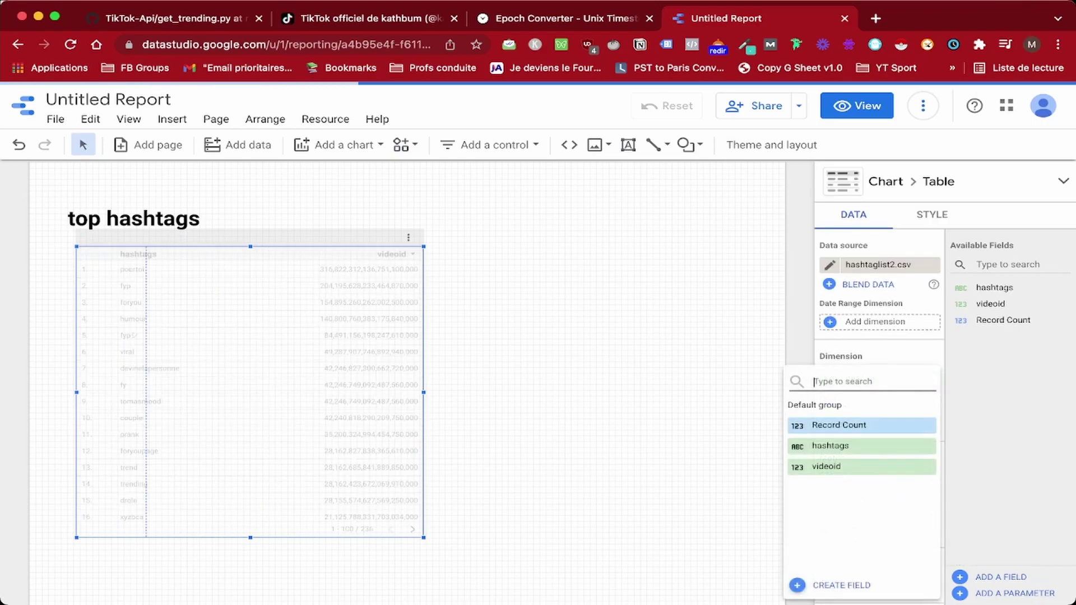
click(841, 425)
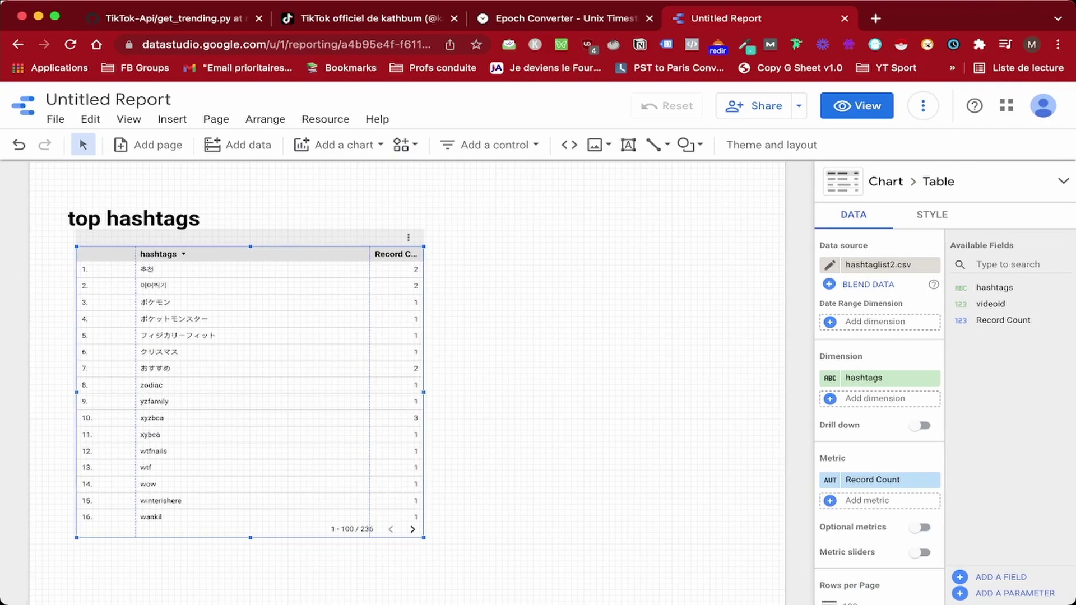
drag(250, 393, 228, 400)
Sort the hashtag table by Record Count descending and show 20 rows per page
scroll(879, 420, down, 3)
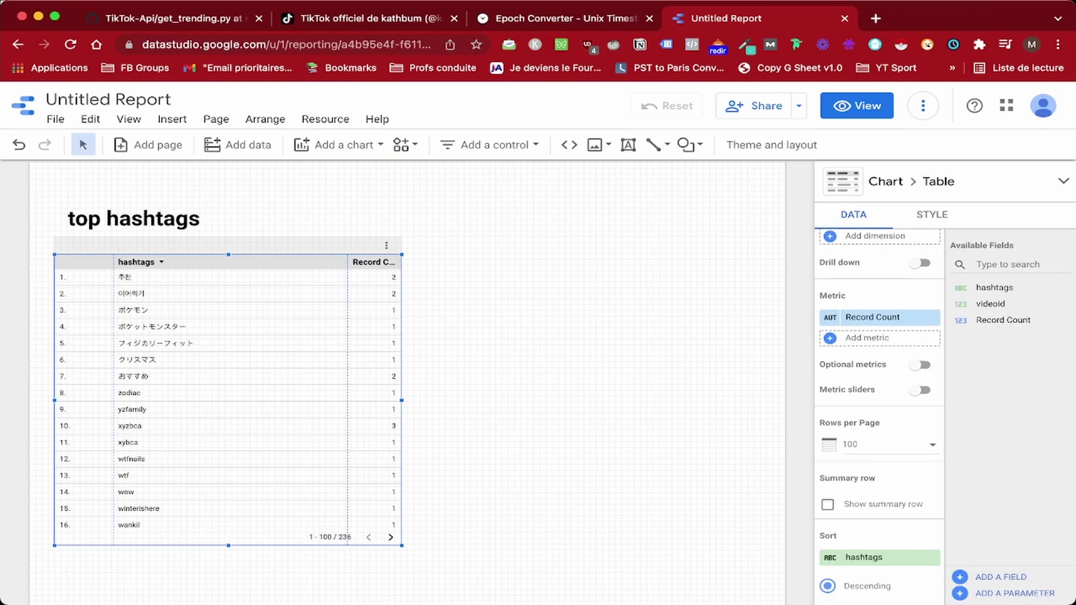
click(878, 557)
click(863, 467)
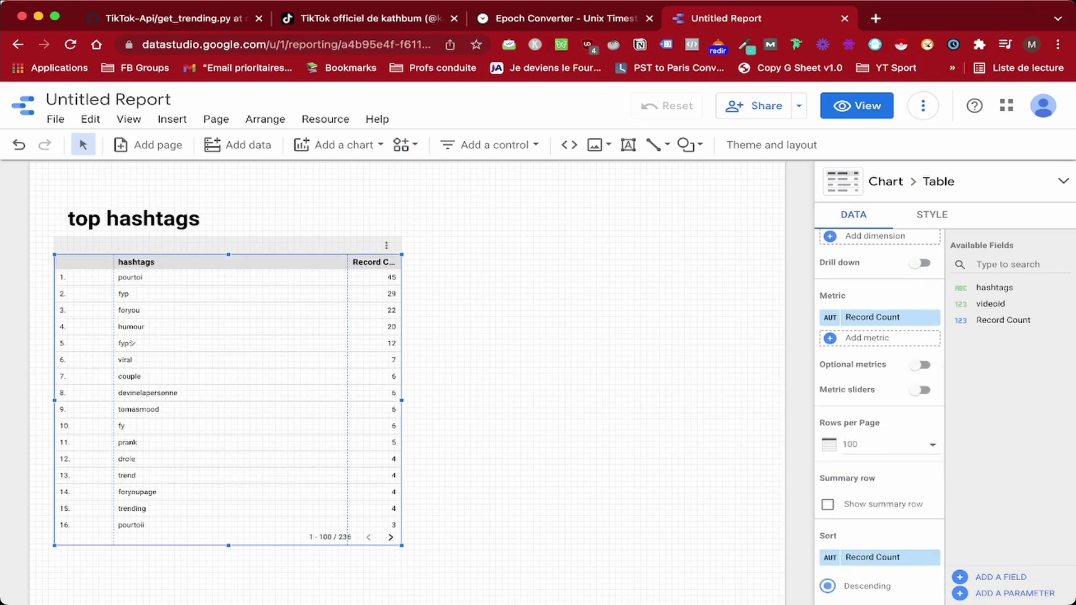
scroll(879, 417, down, 5)
scroll(879, 417, up, 9)
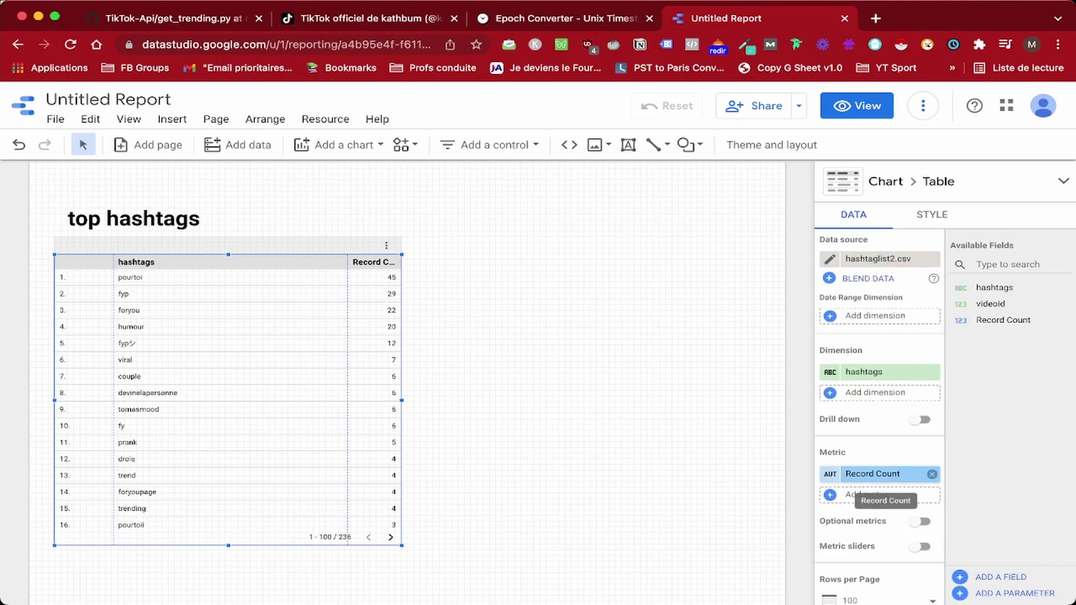
scroll(878, 421, down, 1)
click(889, 513)
click(855, 404)
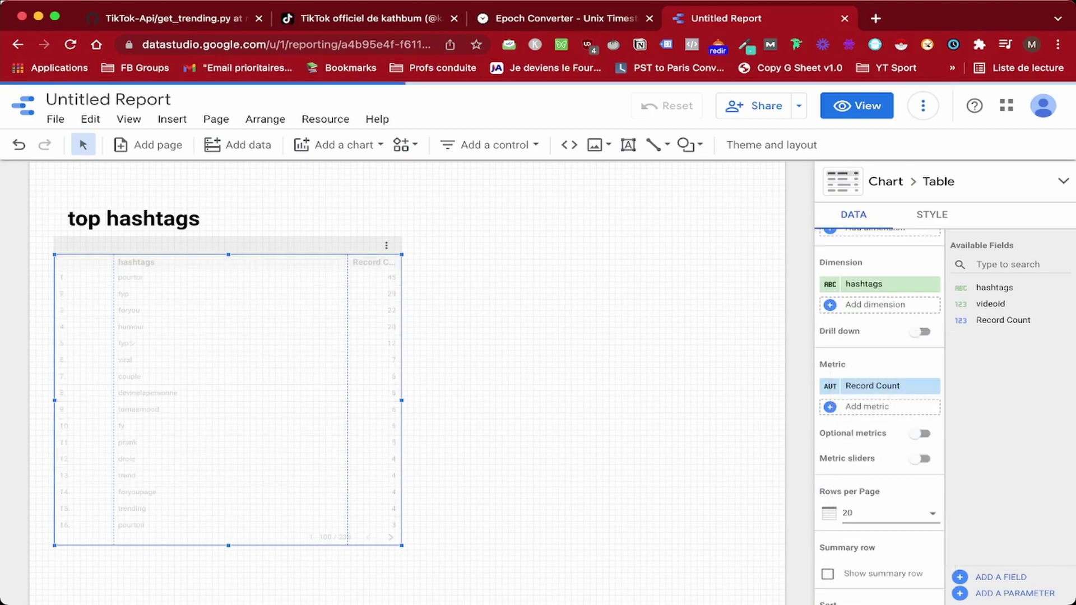
scroll(228, 398, down, 2)
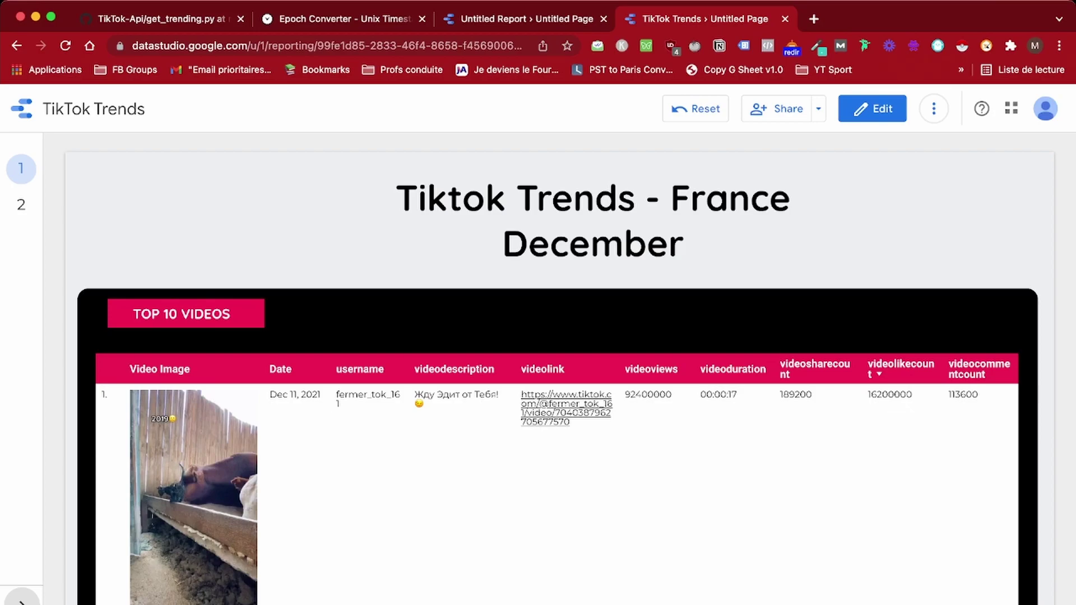
Scroll through the finished TikTok Trends report to review its Top 10 Videos and Top 10 Users tables
scroll(560, 392, down, 3)
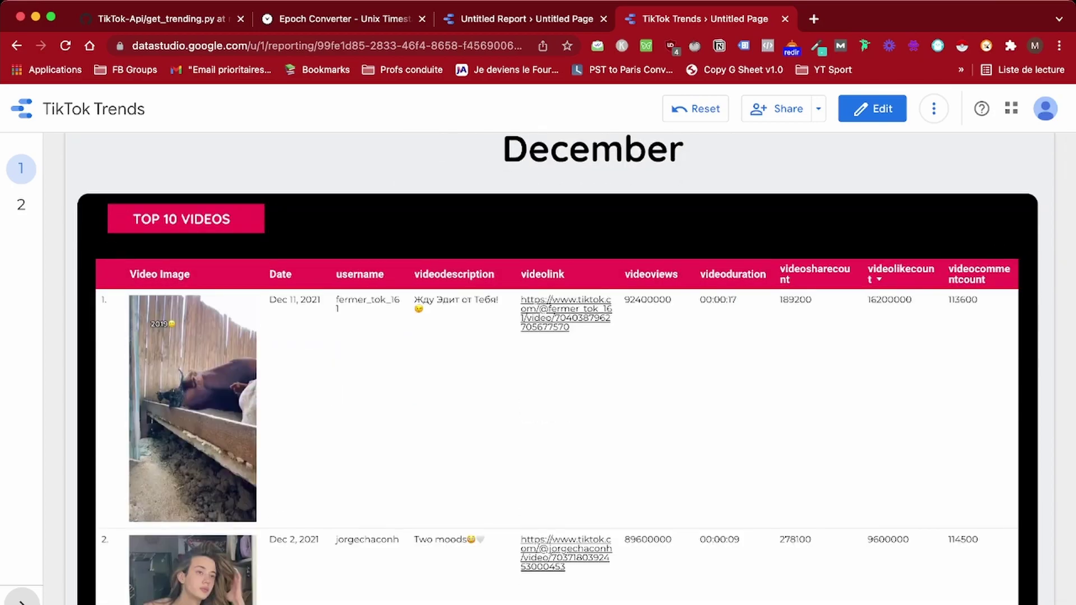
scroll(561, 392, up, 3)
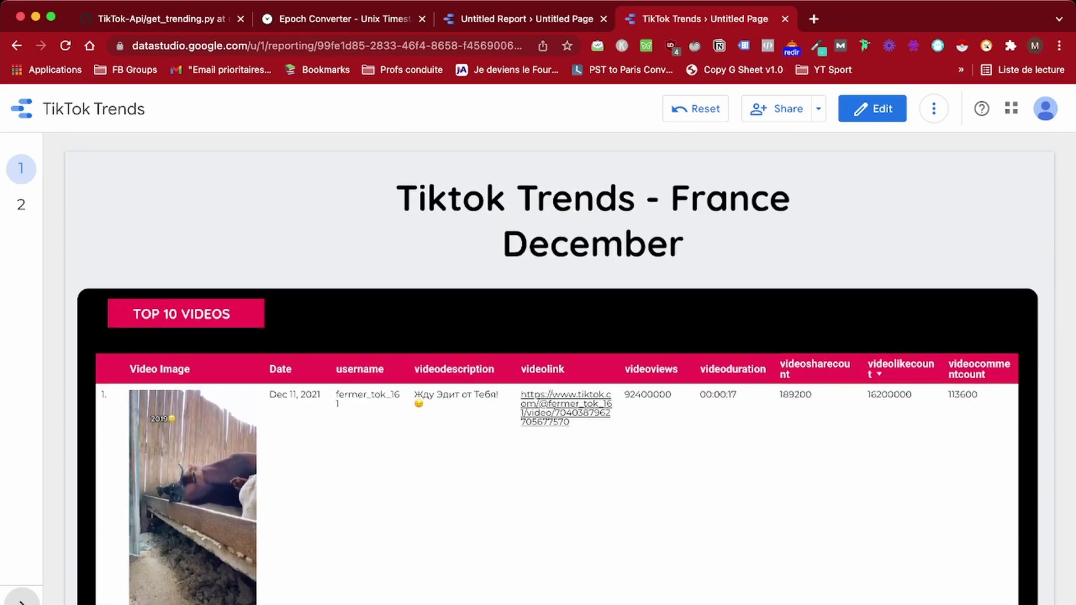
scroll(557, 368, down, 5)
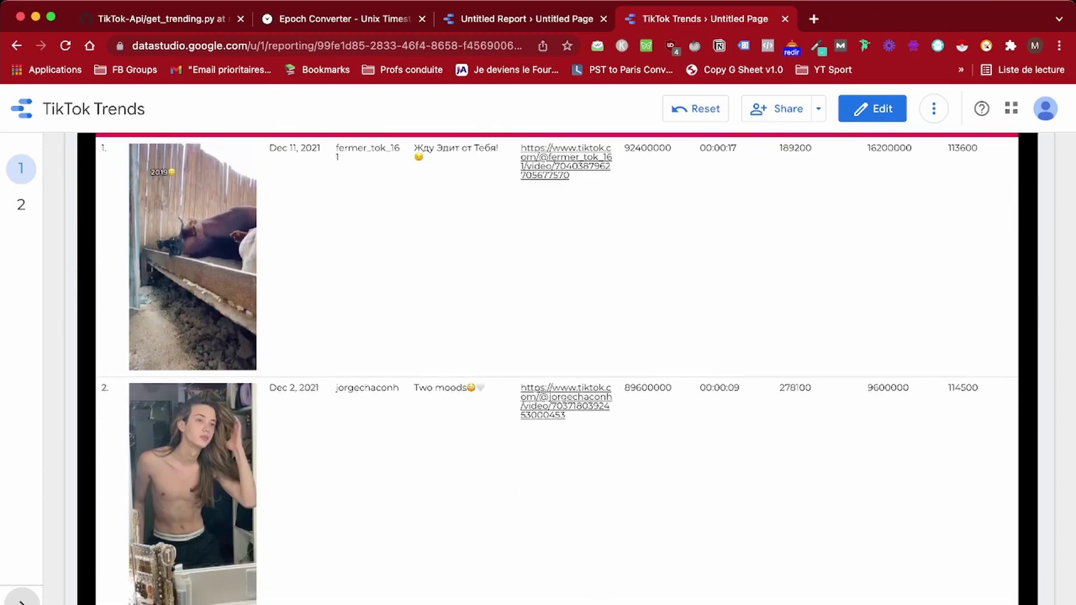
scroll(558, 370, down, 10)
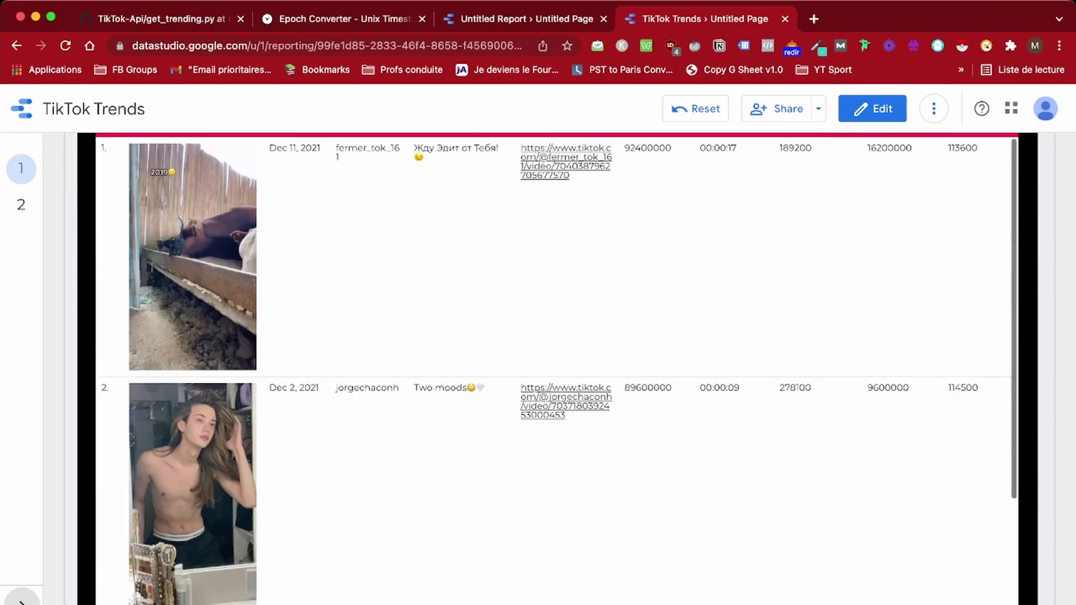
scroll(558, 370, up, 5)
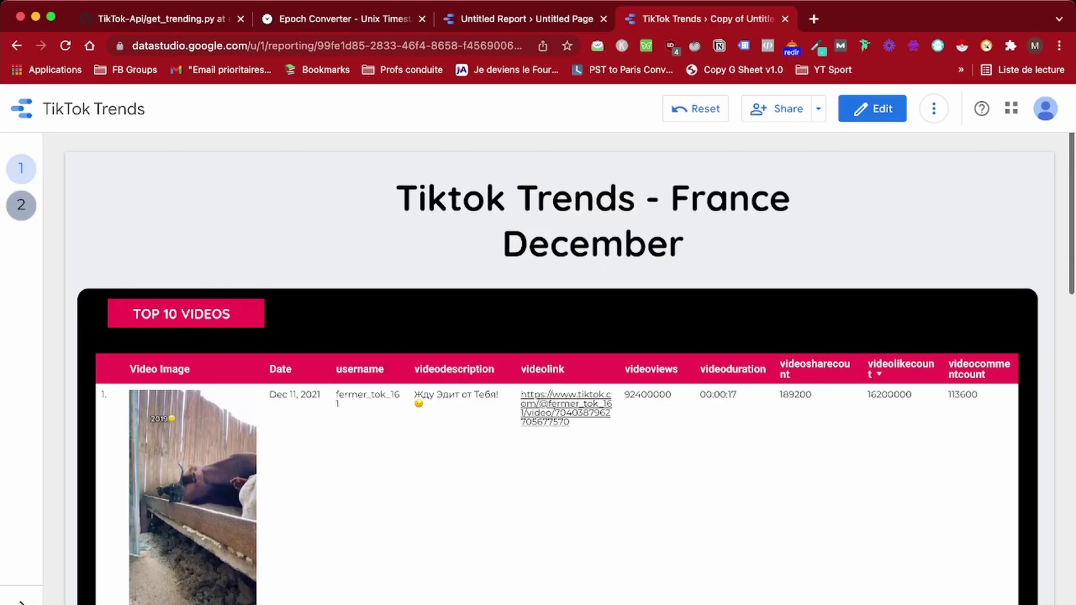
scroll(555, 370, down, 15)
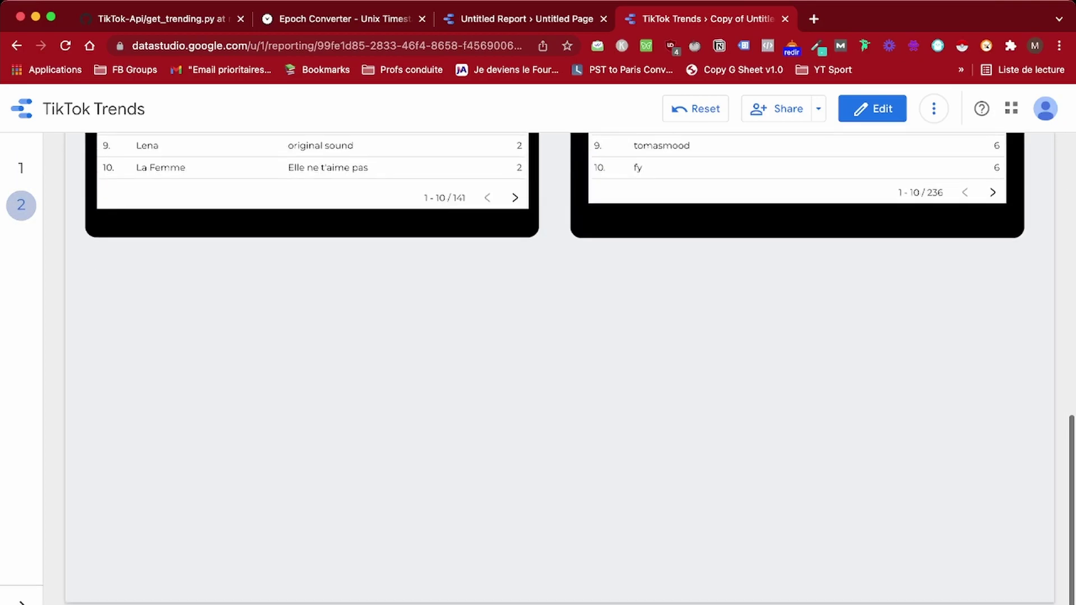
scroll(555, 370, up, 15)
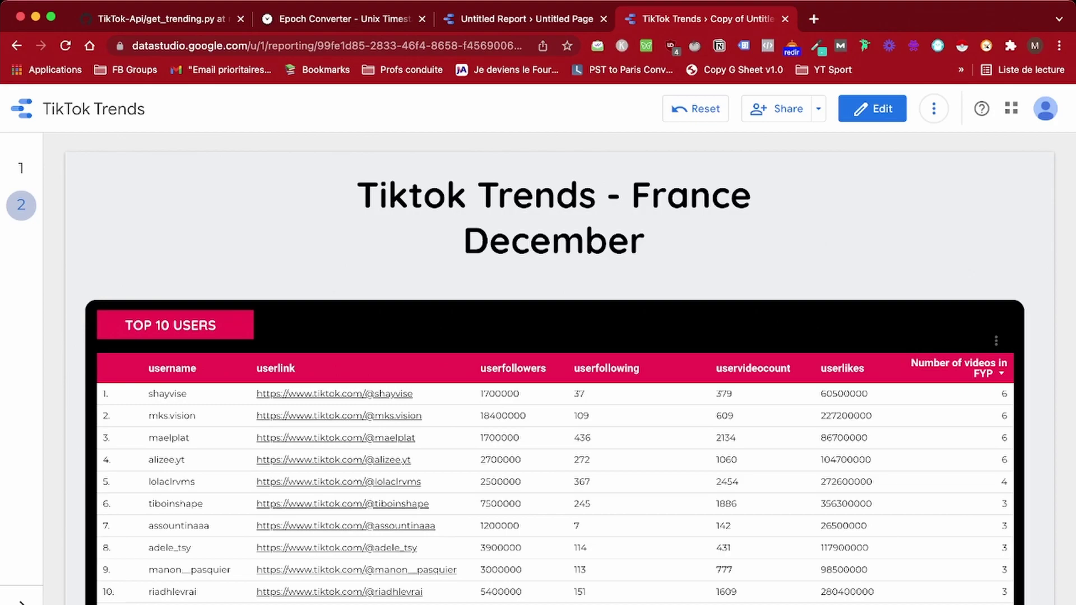
scroll(555, 392, down, 1)
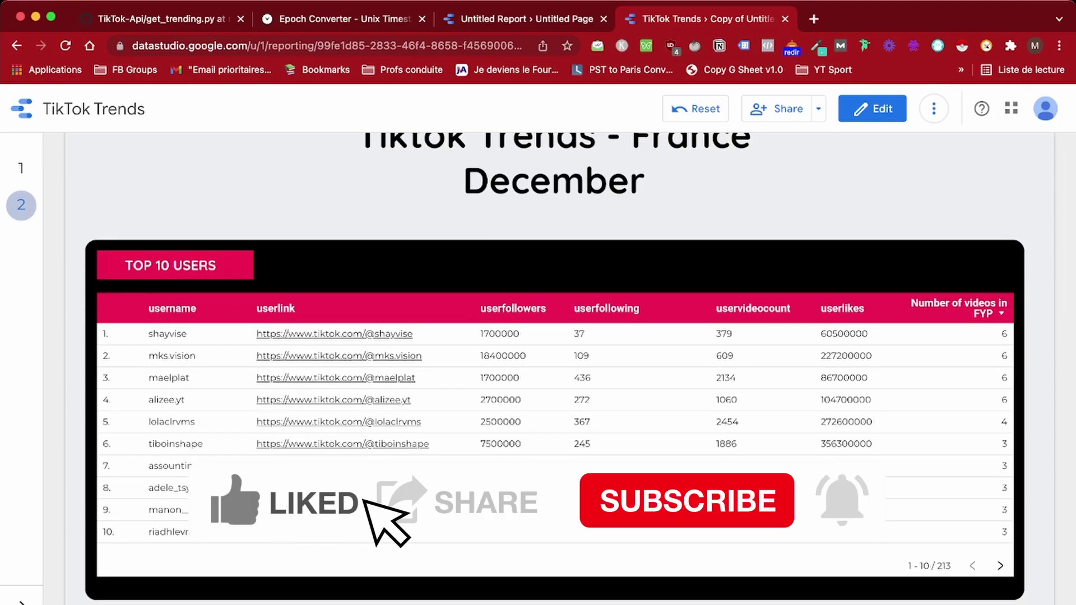
scroll(555, 364, up, 1)
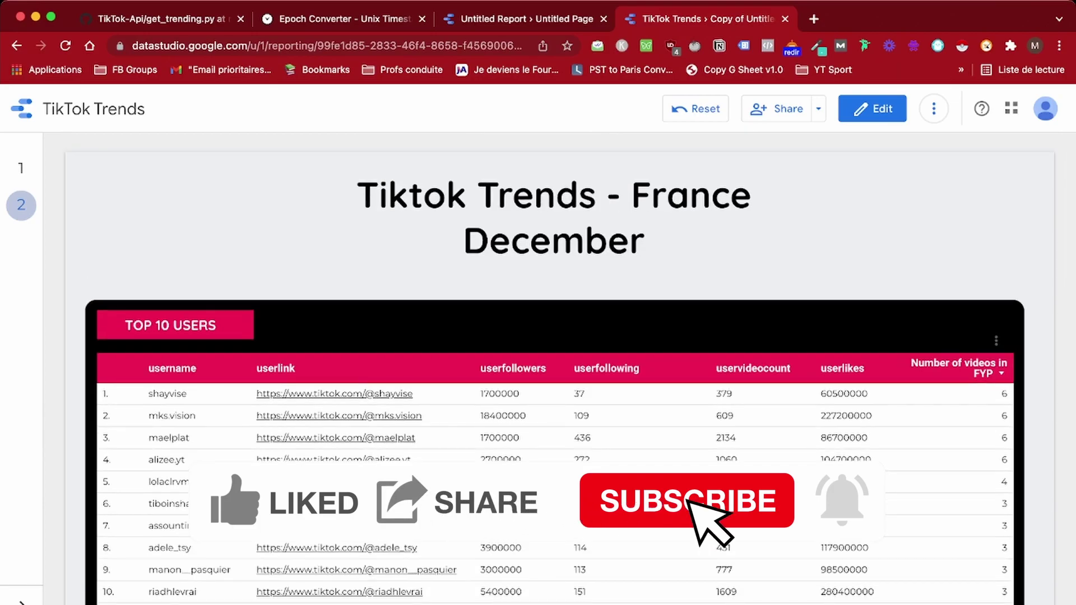